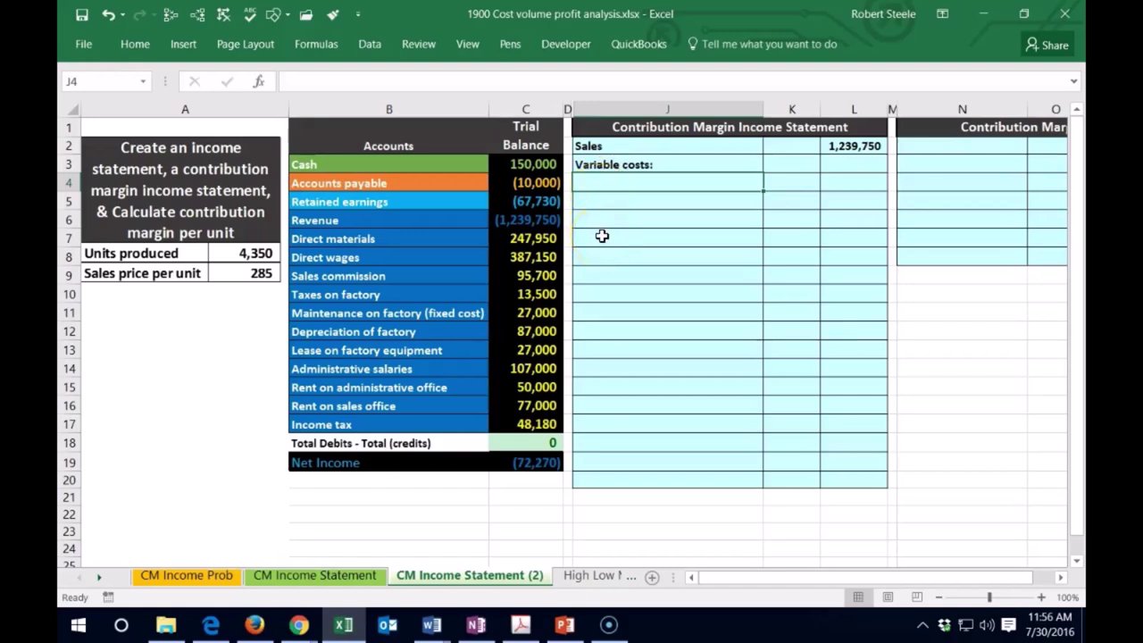
# - Link J4 to the direct materials account name in B7 and indent the label one level
pyautogui.write('=')
pyautogui.click(390, 237)
pyautogui.press('Return')
pyautogui.press('Up')
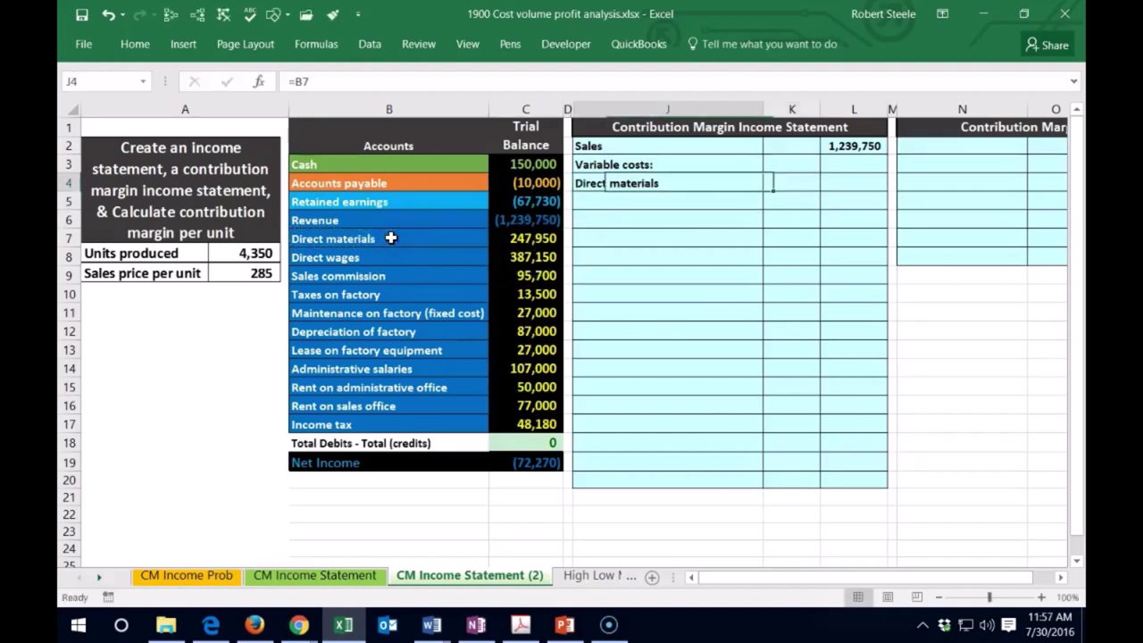
pyautogui.click(135, 45)
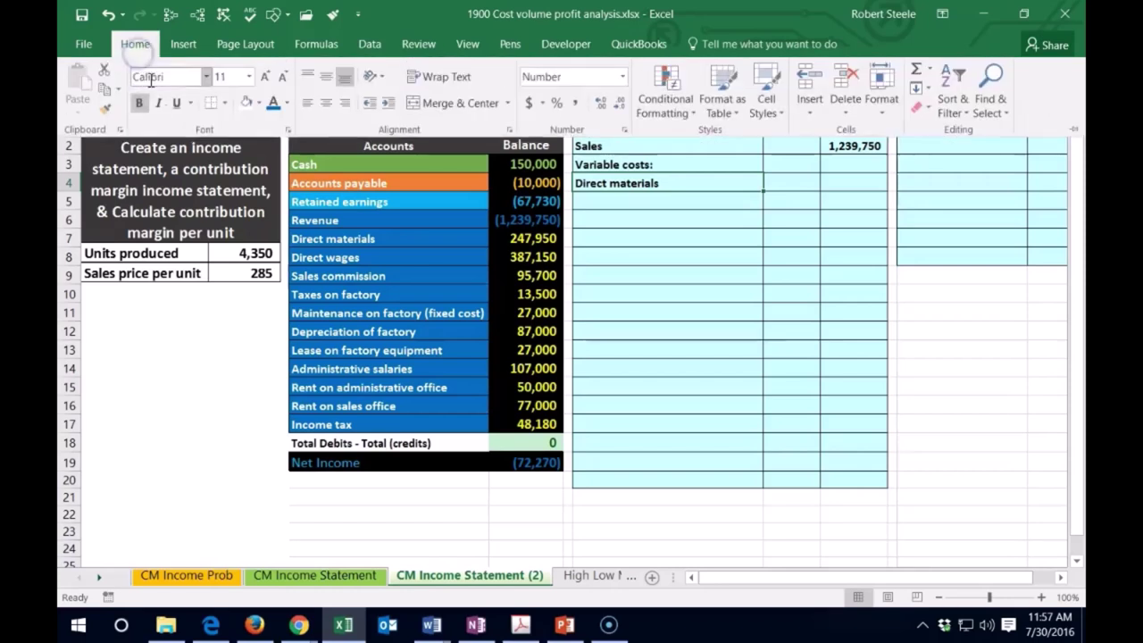
pyautogui.click(388, 104)
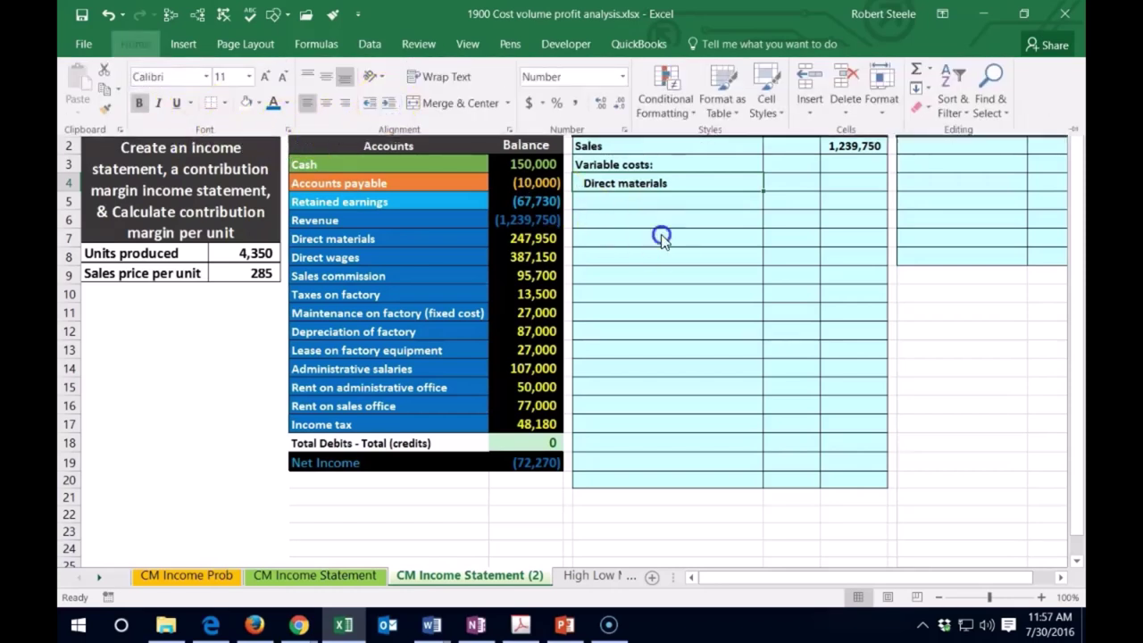
# - Link the direct materials amount in K4 to the trial balance figure in C7
pyautogui.click(801, 179)
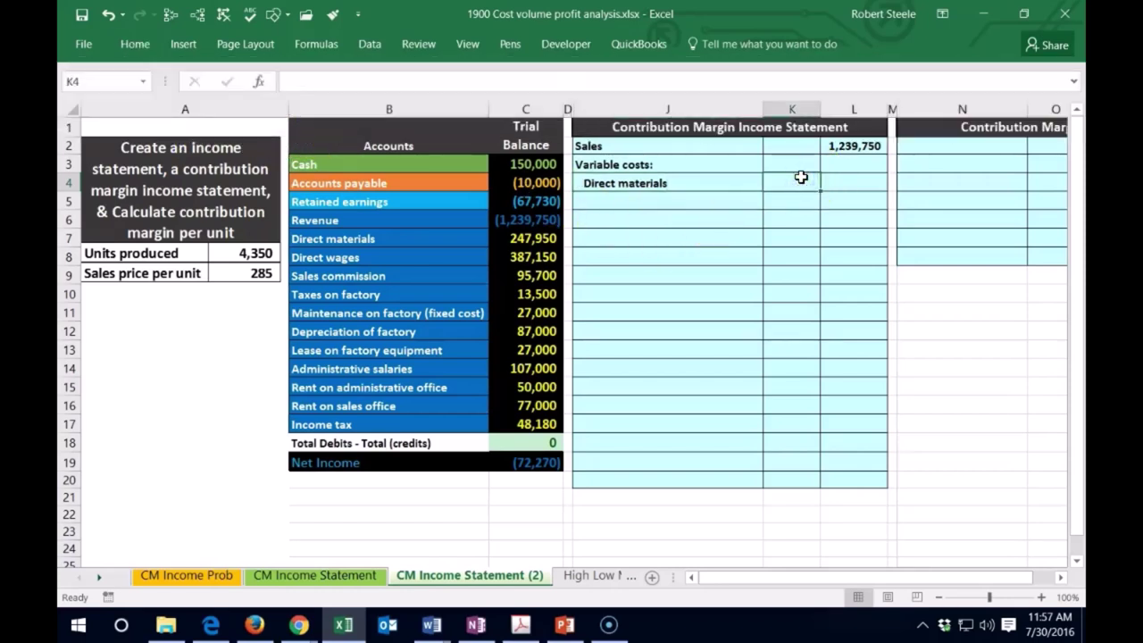
pyautogui.write('=')
pyautogui.click(536, 238)
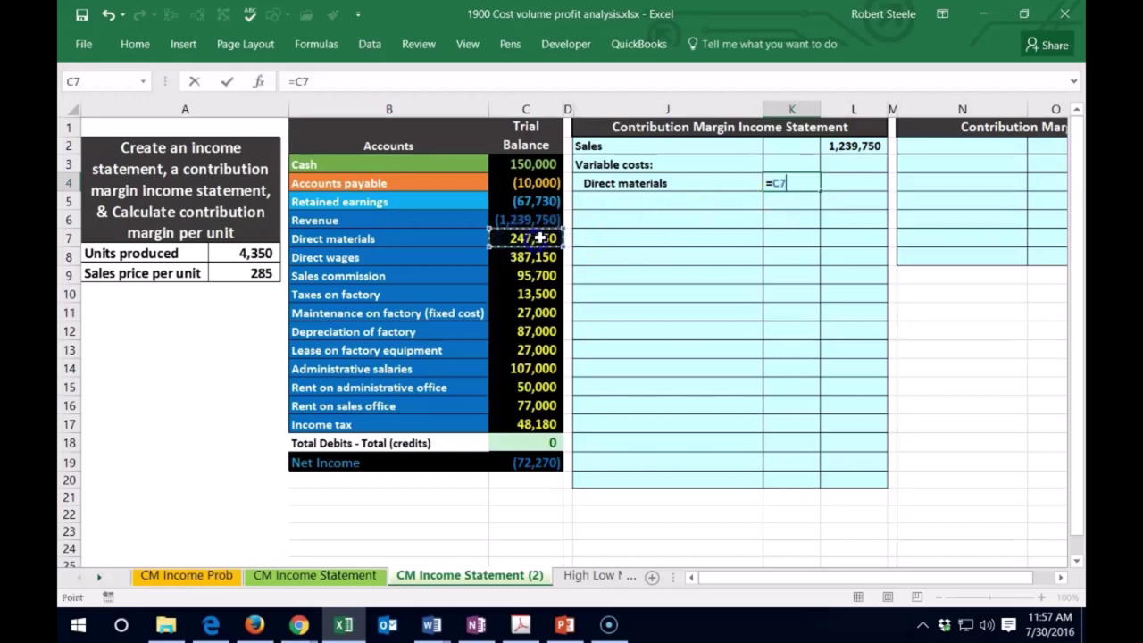
pyautogui.press('Return')
# - Link J5 to the direct wages account name in B8 and indent the label one level
pyautogui.press('Left')
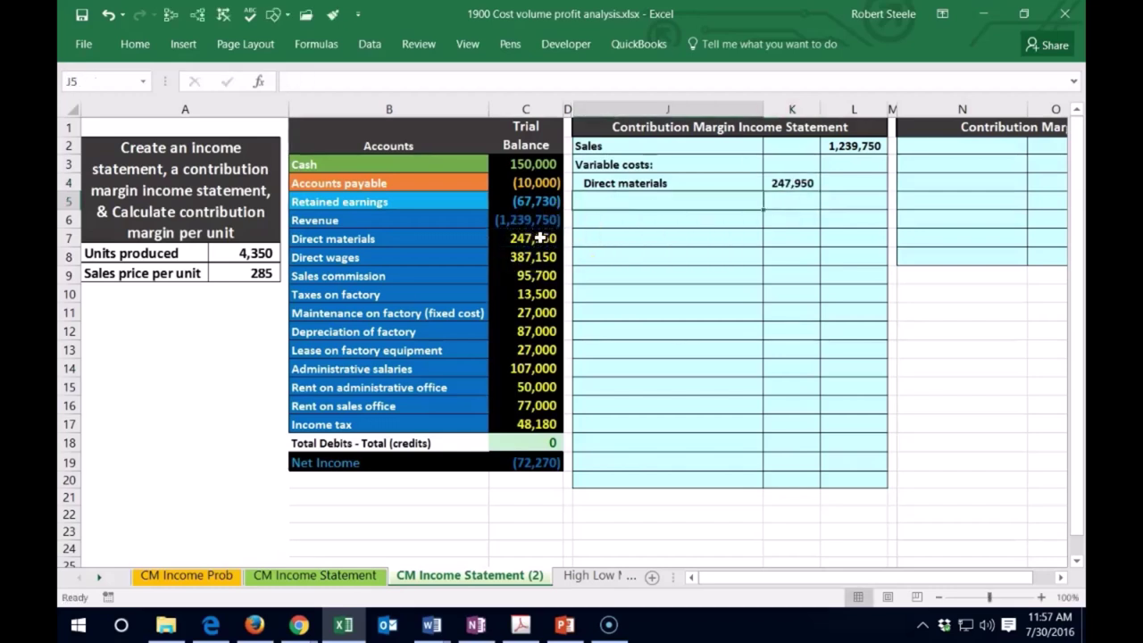
pyautogui.write('=')
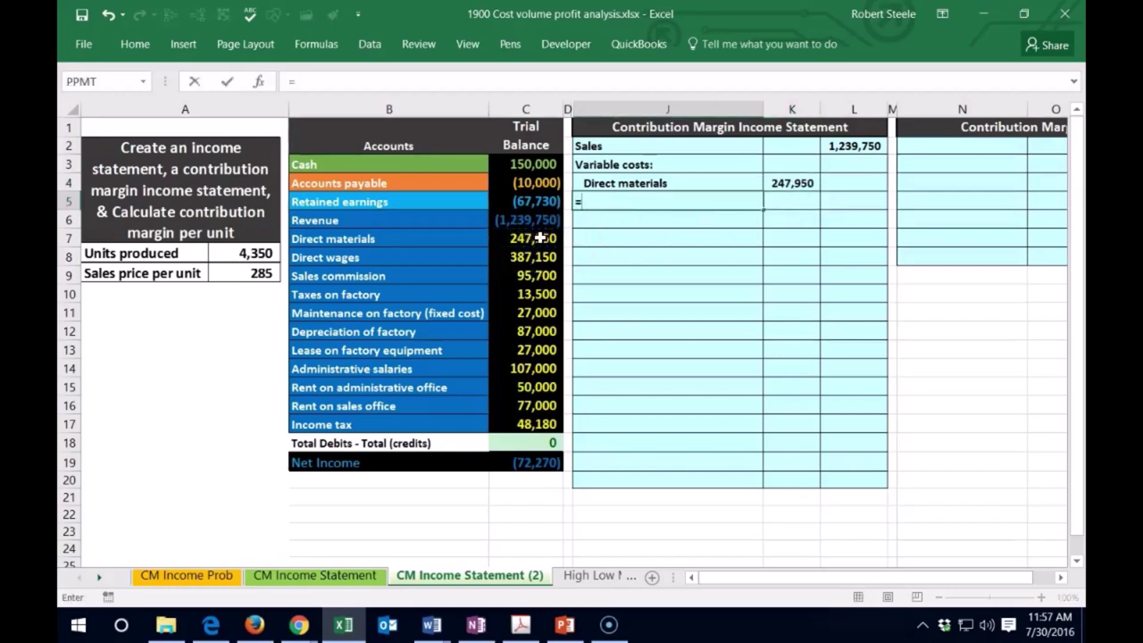
pyautogui.click(362, 259)
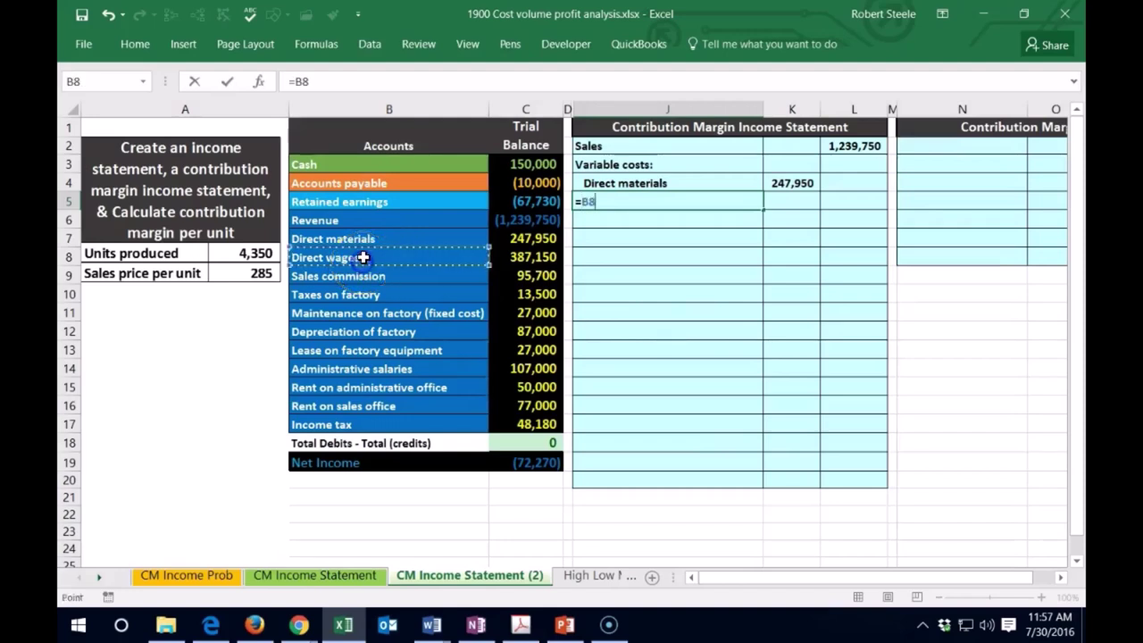
pyautogui.press('Return')
pyautogui.click(657, 204)
pyautogui.click(136, 47)
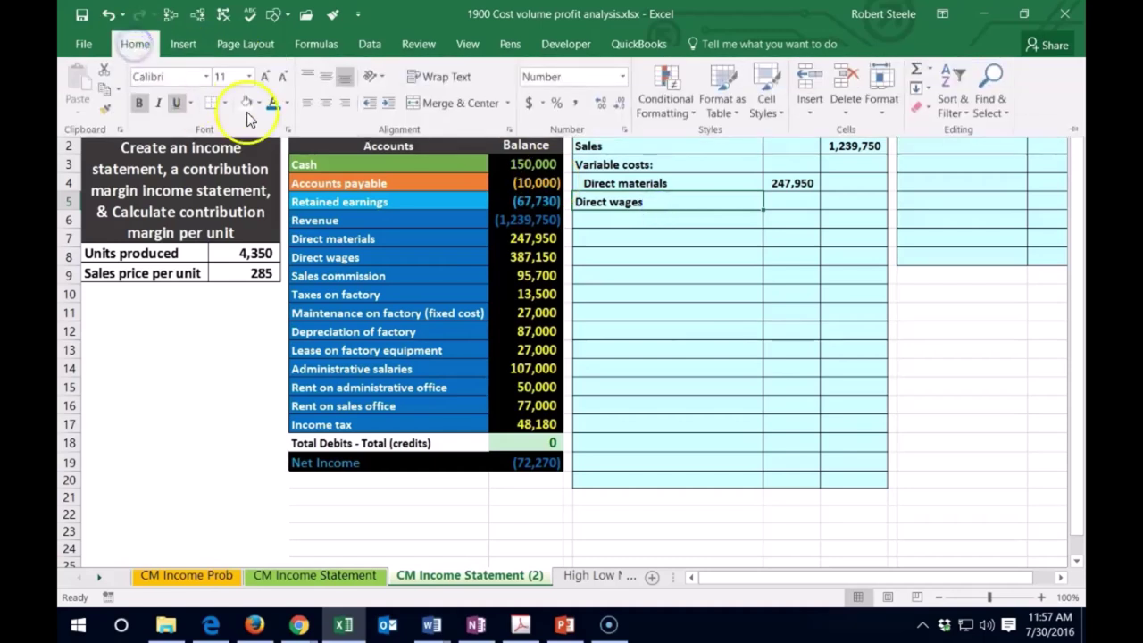
pyautogui.click(399, 107)
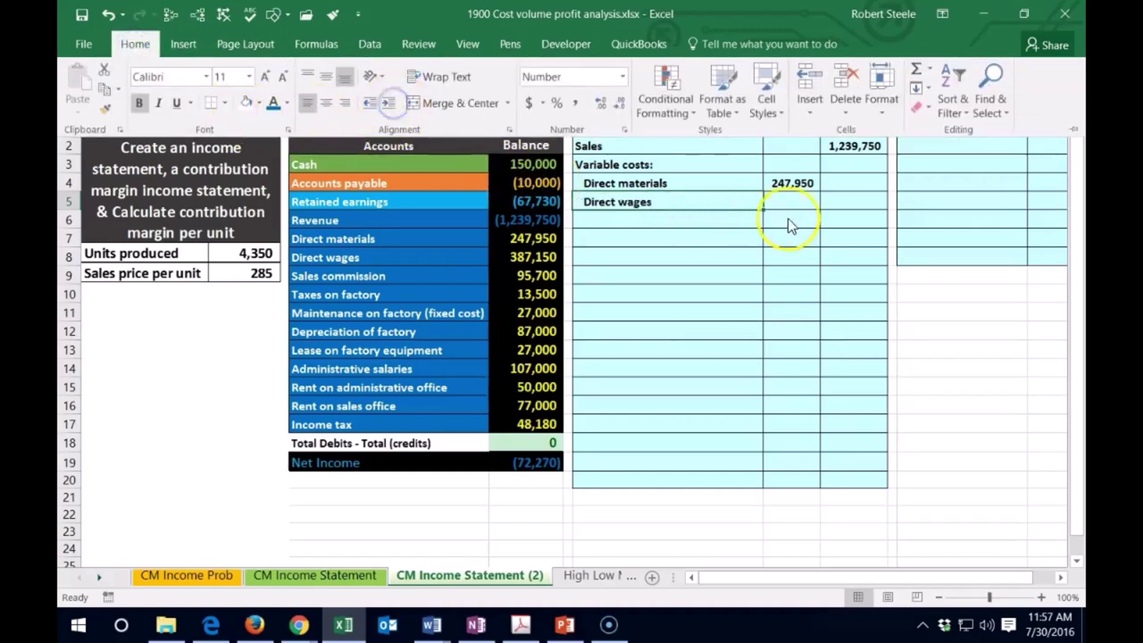
# - Link the direct wages amount in K5 to the trial balance figure in C8
pyautogui.click(782, 198)
pyautogui.write('=')
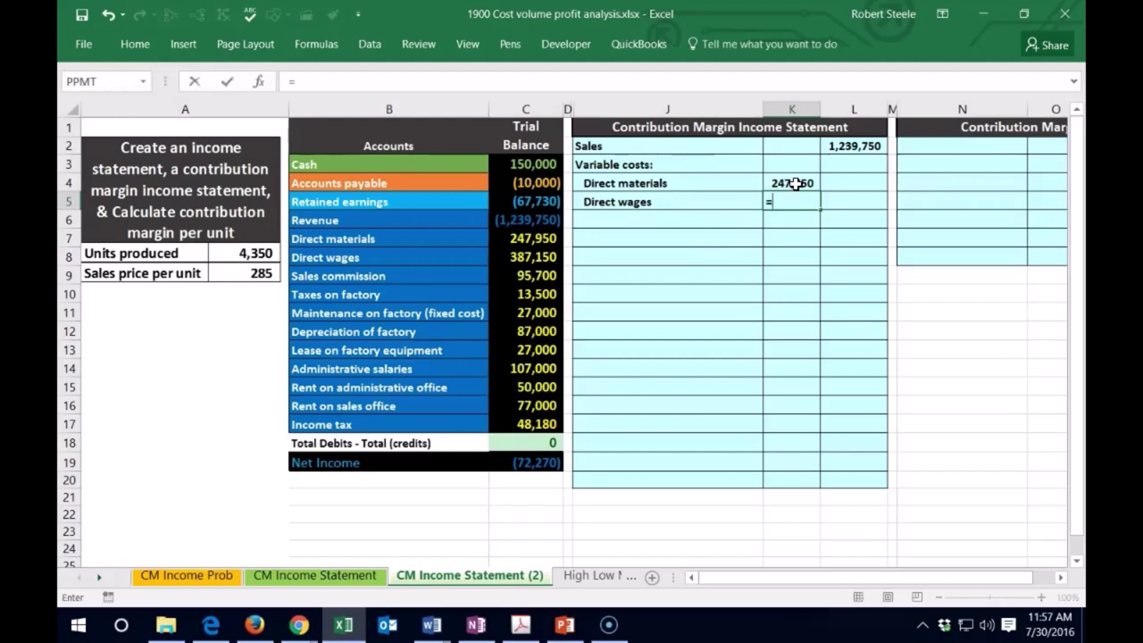
pyautogui.click(533, 255)
pyautogui.press('Return')
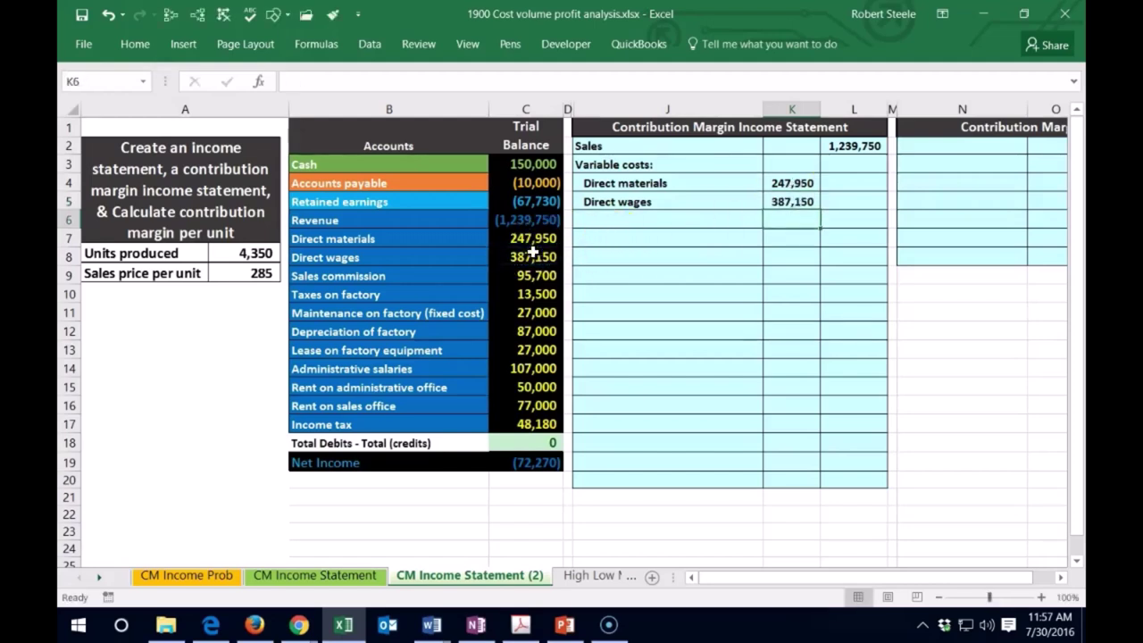
# - Change the font colour of the direct materials and direct wages balances in C7:C8 to blue
pyautogui.moveTo(524, 242); pyautogui.dragTo(519, 254)
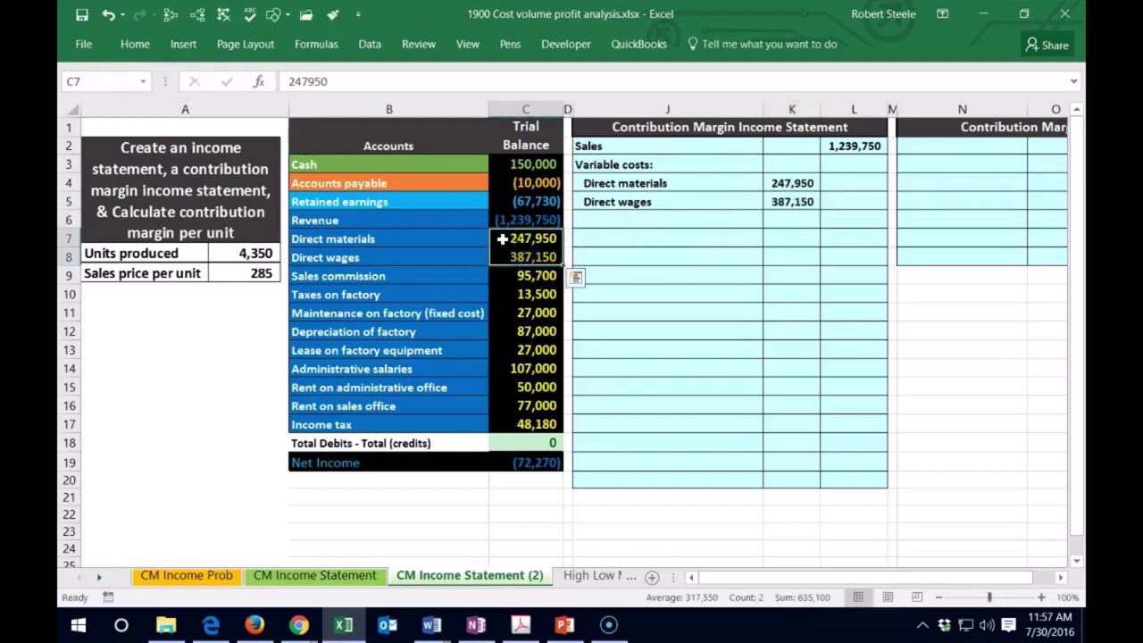
pyautogui.rightClick(502, 238)
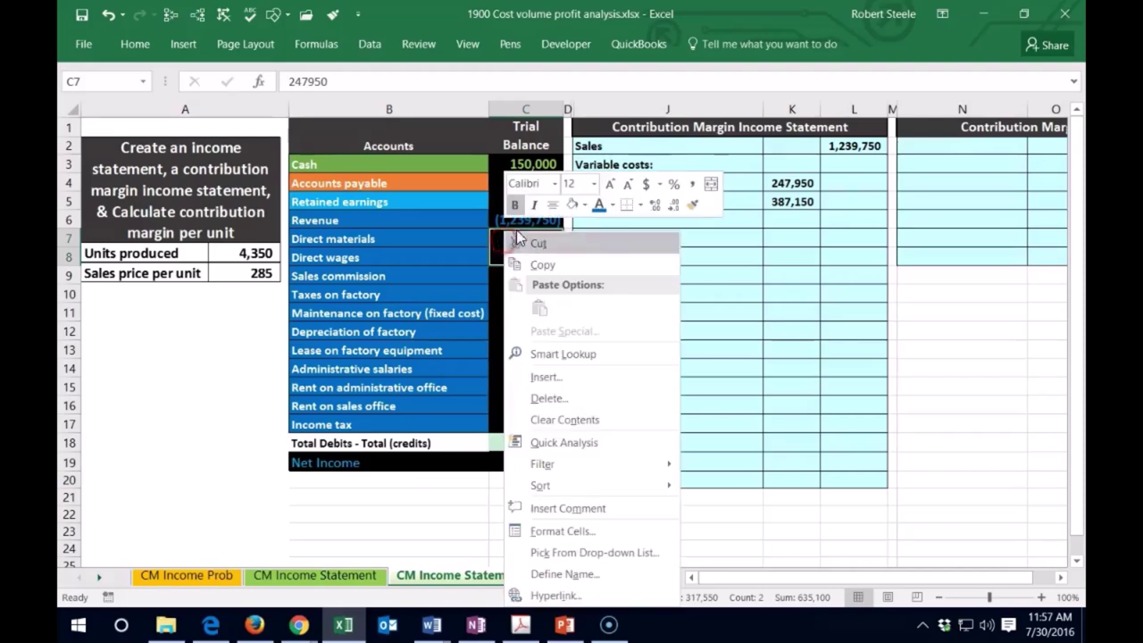
pyautogui.click(597, 207)
pyautogui.click(757, 295)
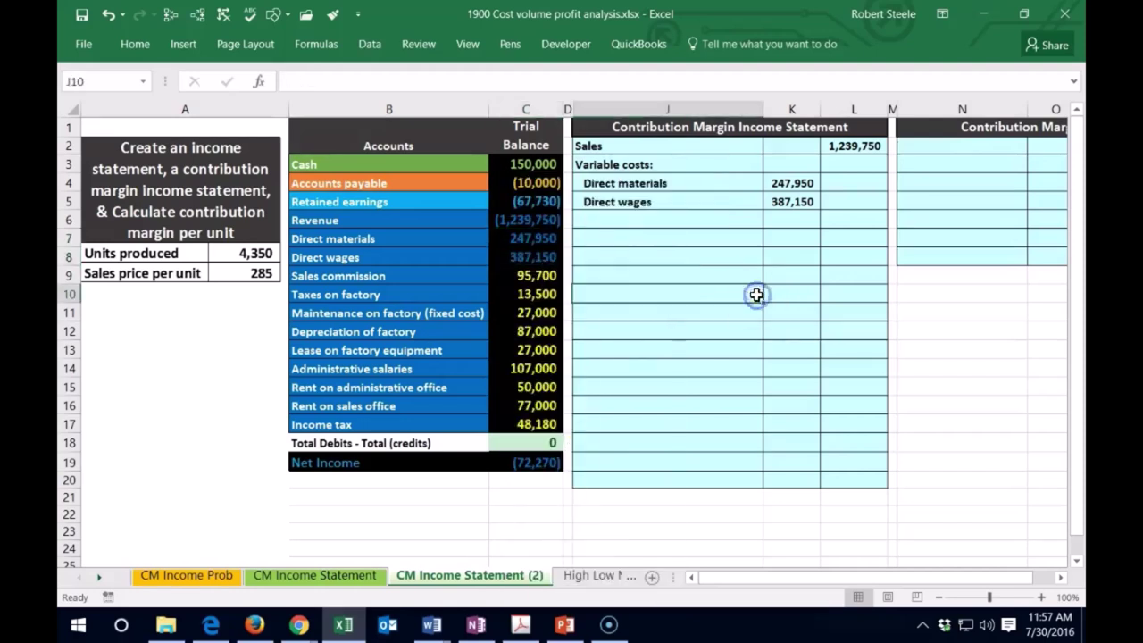
# - Link J6 to the sales commission account name in B9 and indent the label one level
pyautogui.click(644, 217)
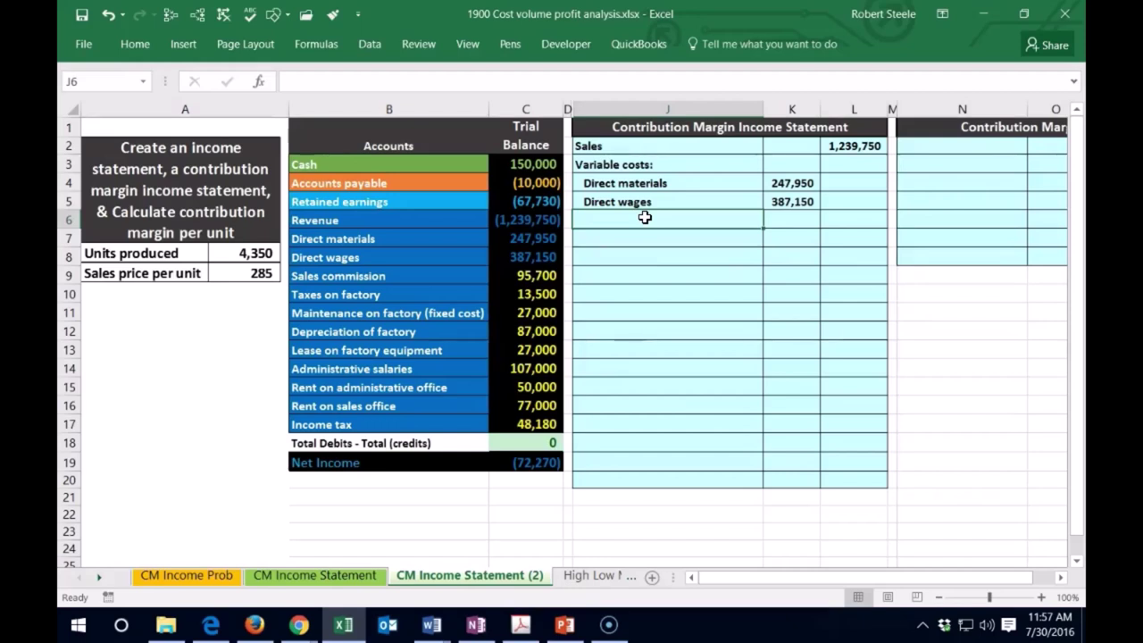
pyautogui.click(654, 301)
pyautogui.write('=')
pyautogui.click(399, 276)
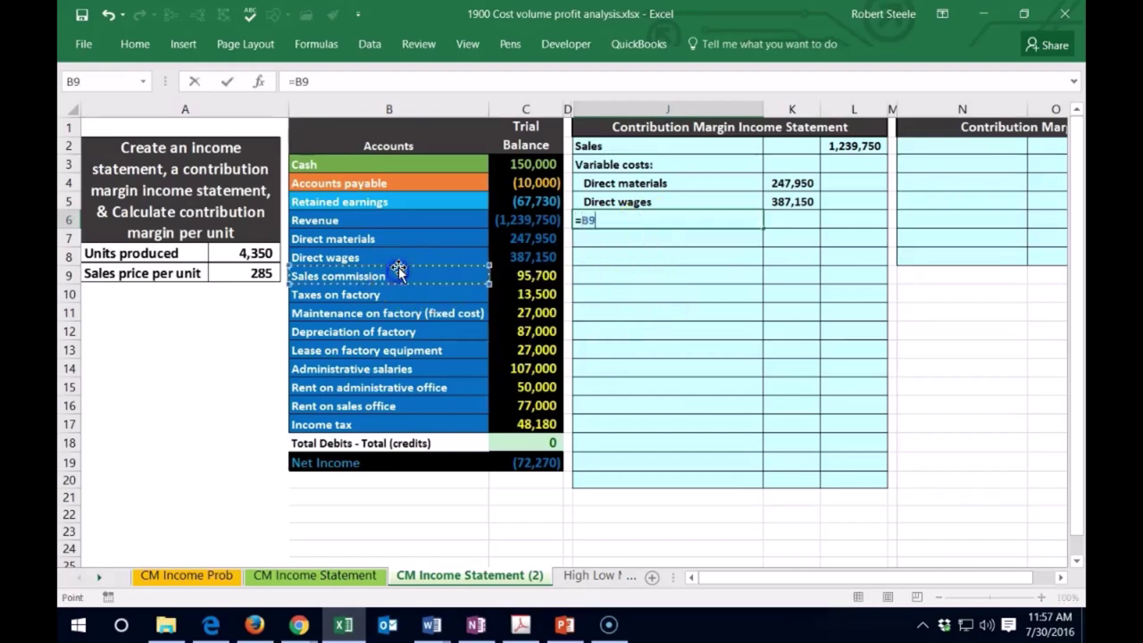
pyautogui.press('Return')
pyautogui.press('Up')
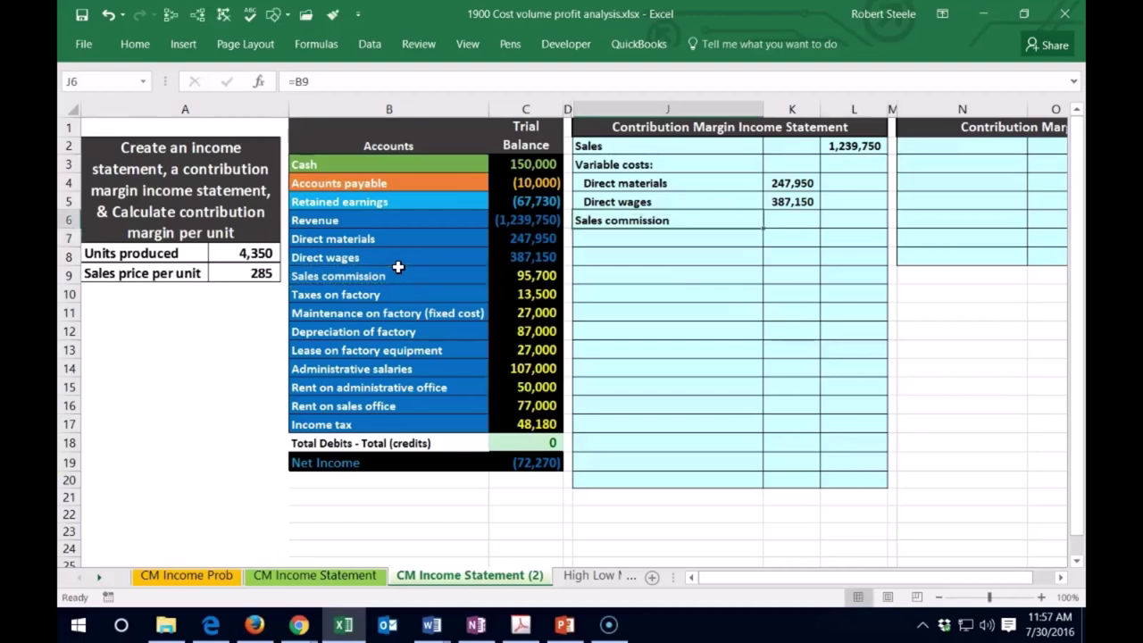
pyautogui.click(135, 44)
pyautogui.click(388, 103)
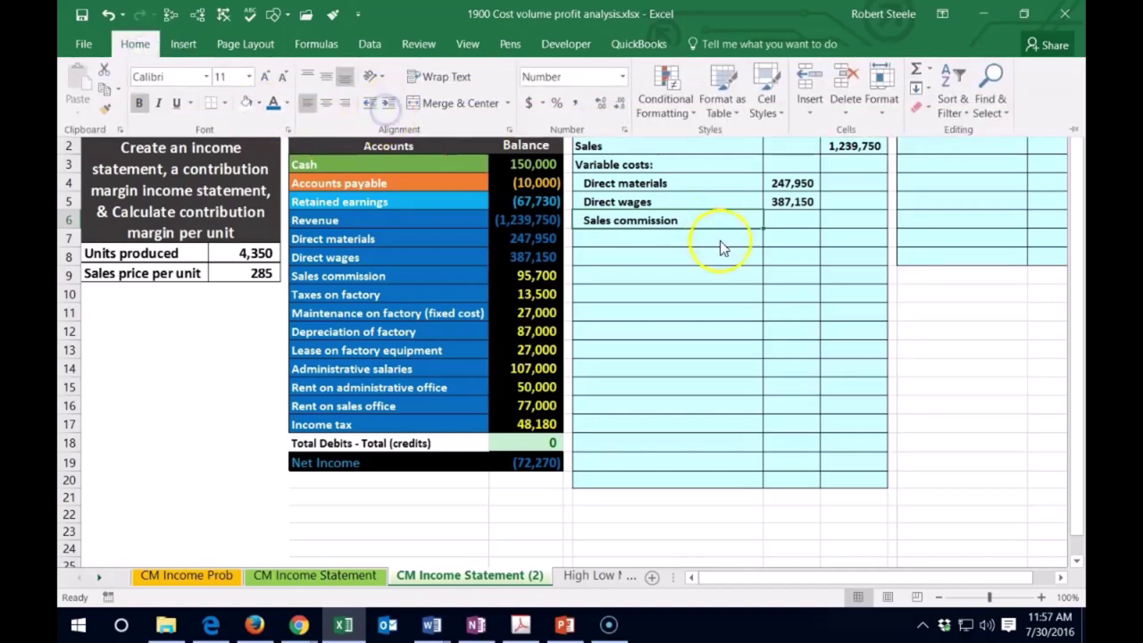
# - Link the sales commission amount in K6 to the trial balance figure in C9 and underline it
pyautogui.click(790, 220)
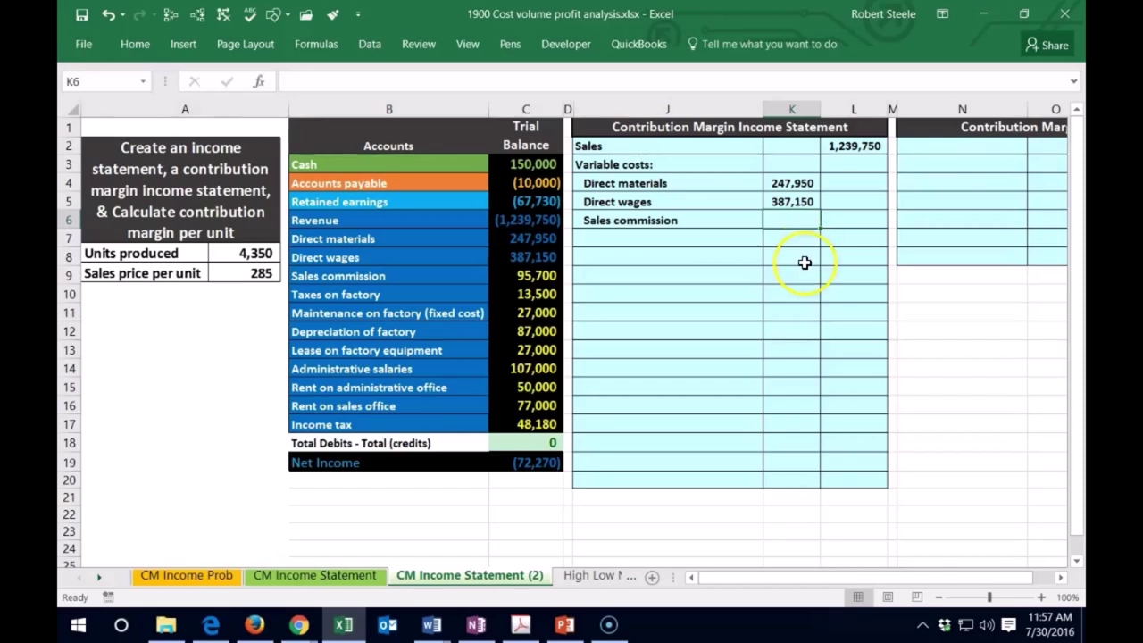
pyautogui.write('=')
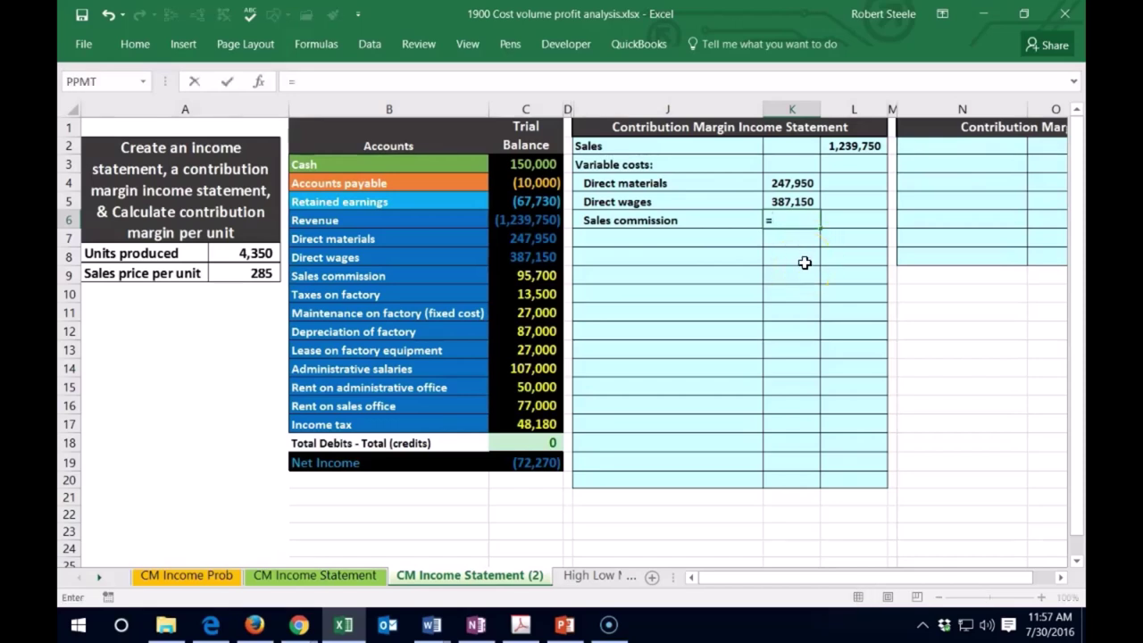
pyautogui.click(532, 276)
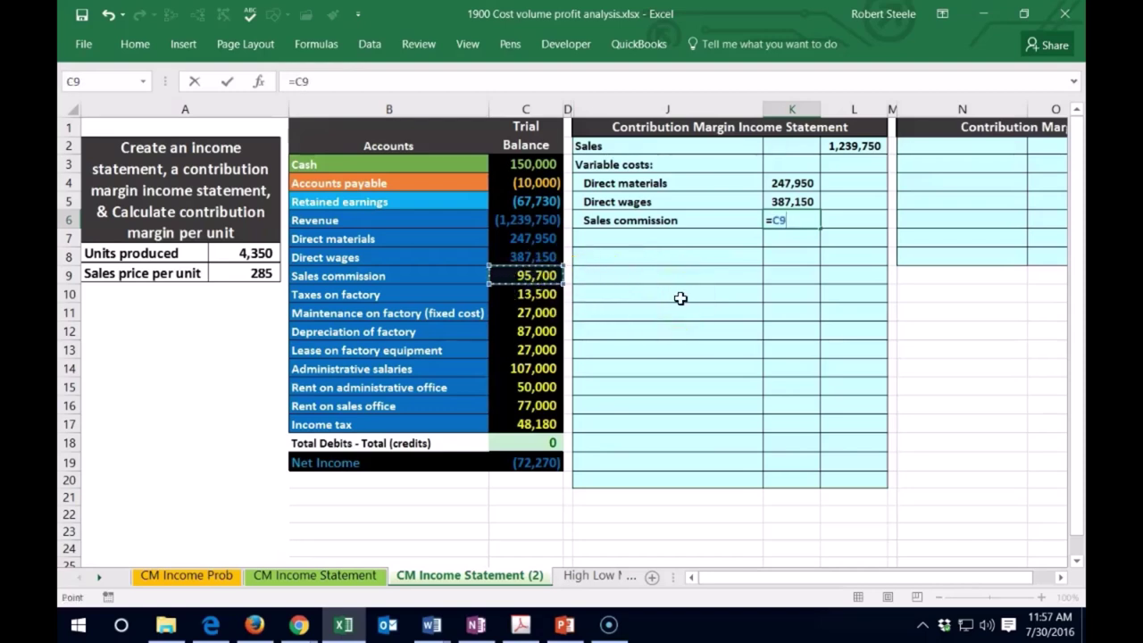
pyautogui.press('Return')
pyautogui.press('Up')
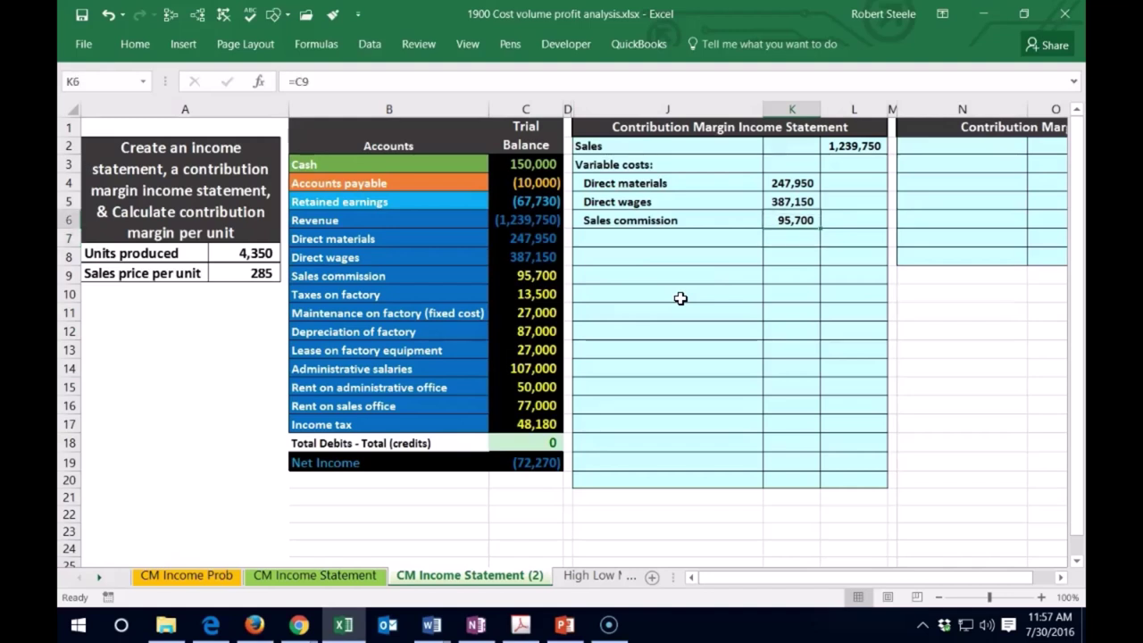
pyautogui.click(134, 45)
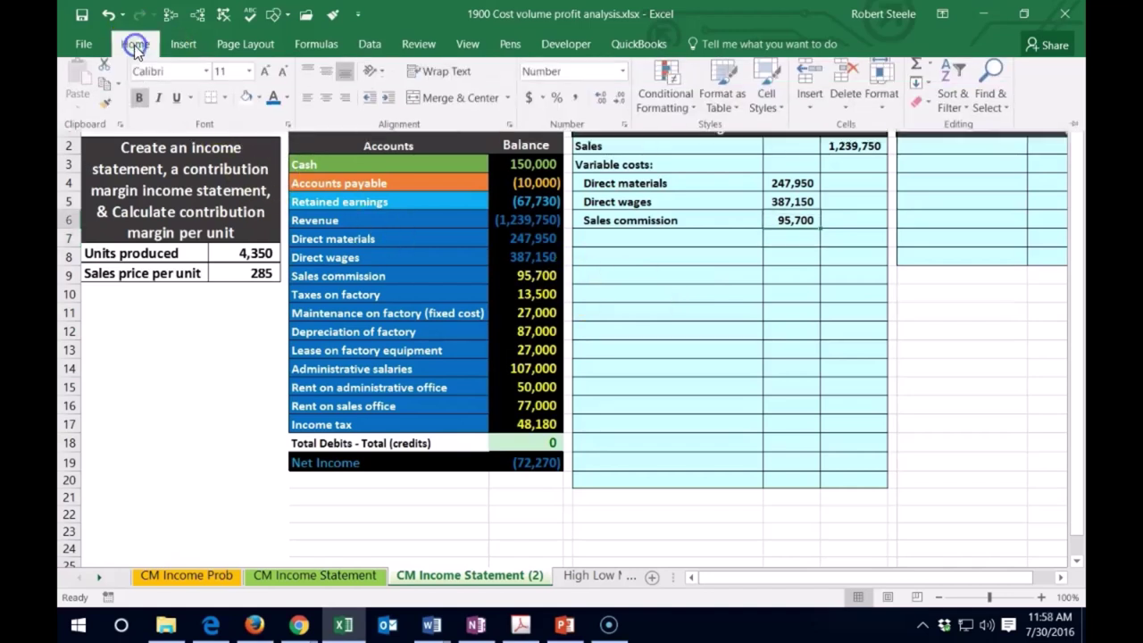
pyautogui.click(178, 103)
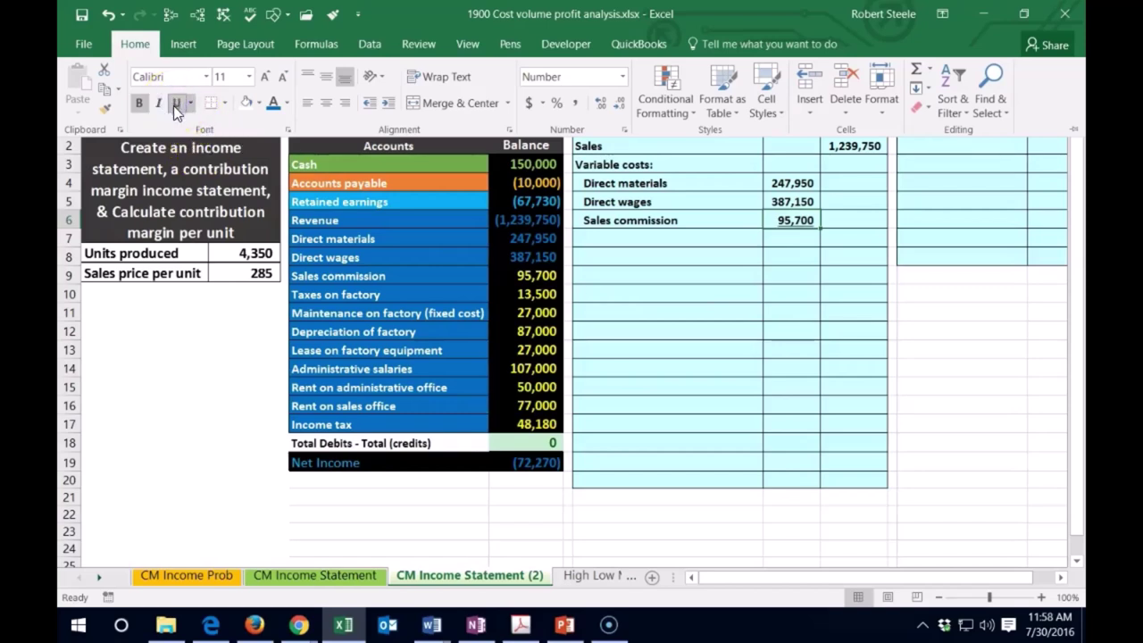
# - Enter the label "Total variable costs" in J7 and indent it two levels
pyautogui.click(659, 235)
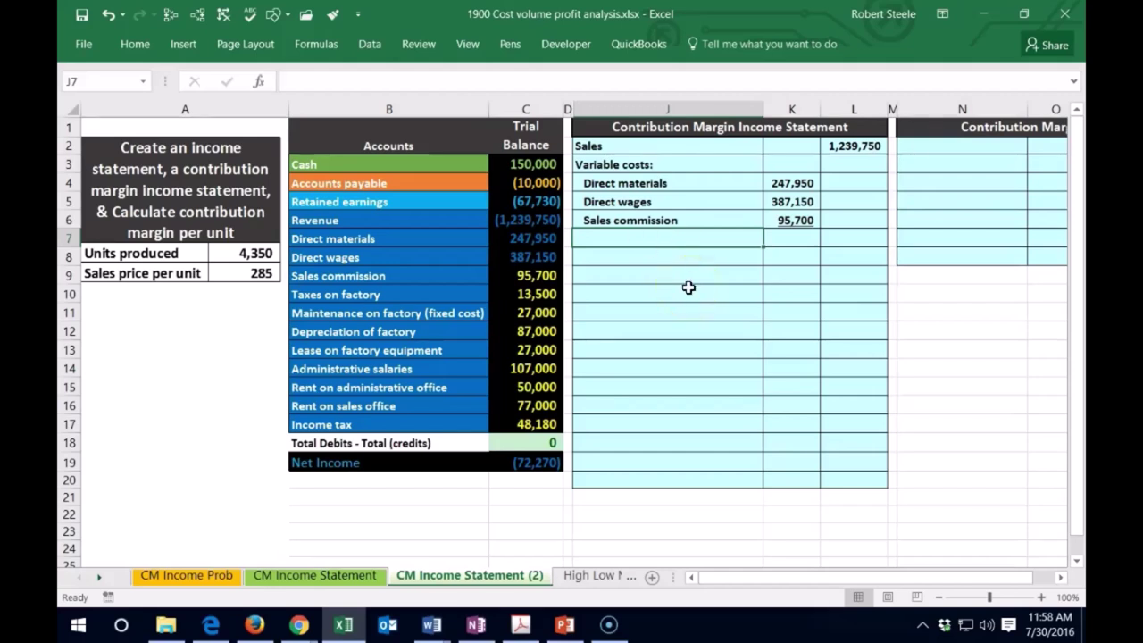
pyautogui.write('Total variable costs')
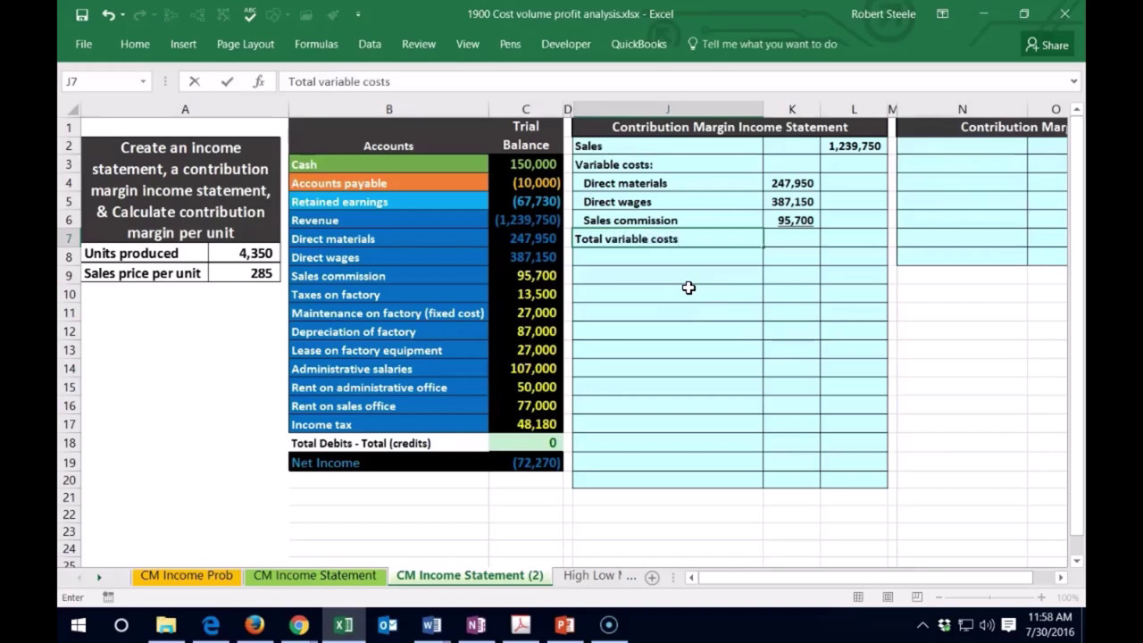
pyautogui.press('Return')
pyautogui.press('Up')
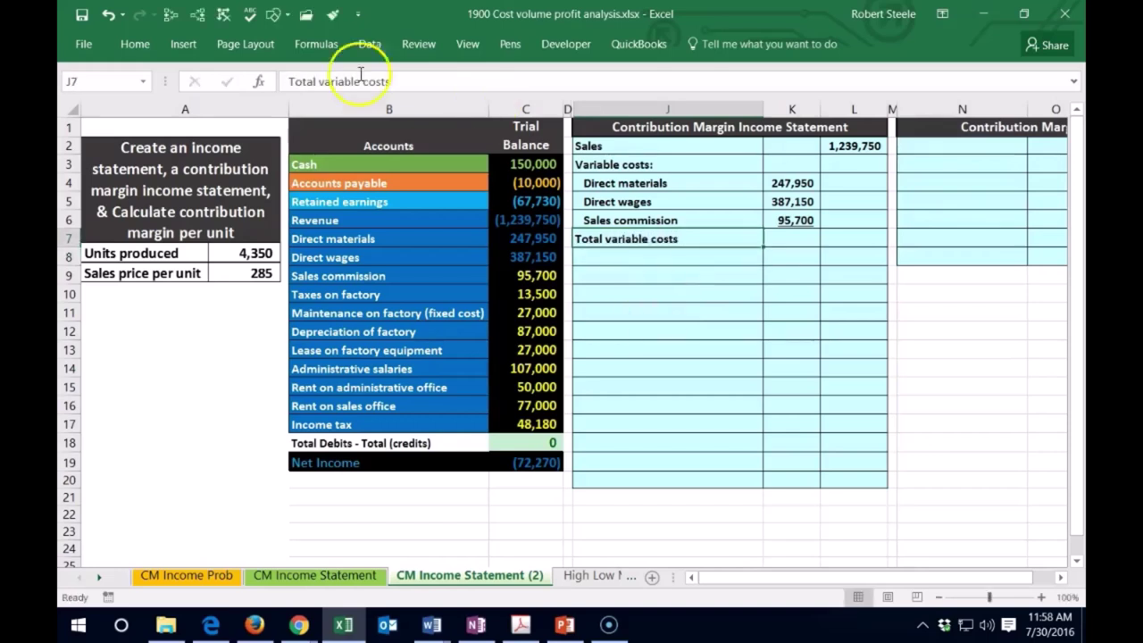
pyautogui.click(135, 44)
pyautogui.click(389, 116)
pyautogui.click(390, 116)
# - Total the variable costs in L7 with a SUM formula over K4:K6
pyautogui.click(847, 236)
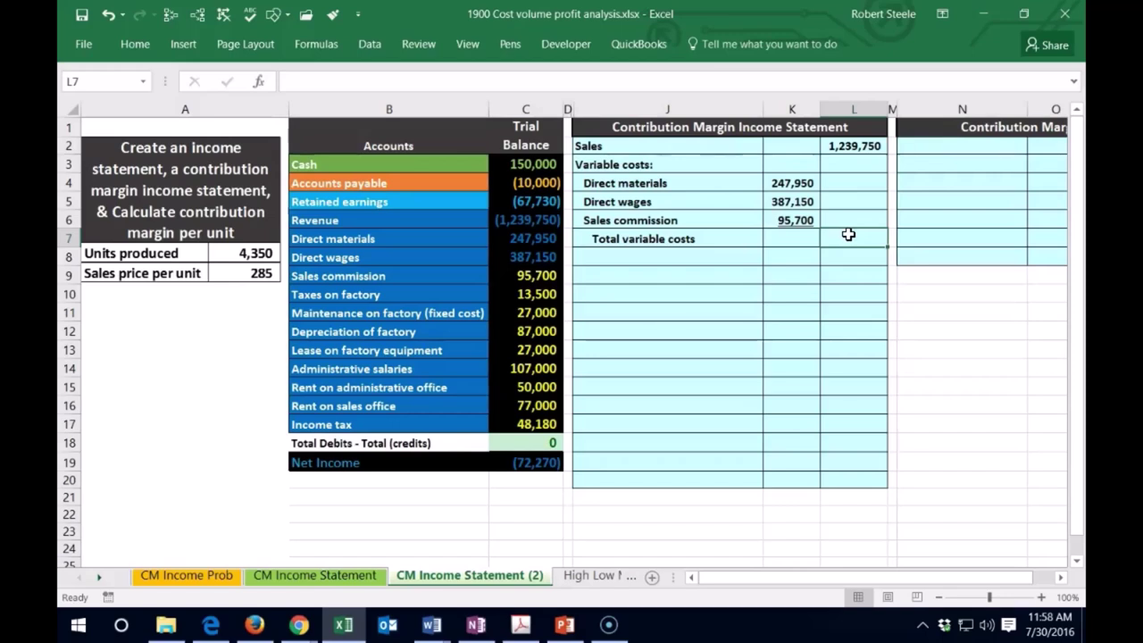
pyautogui.write('=sum(')
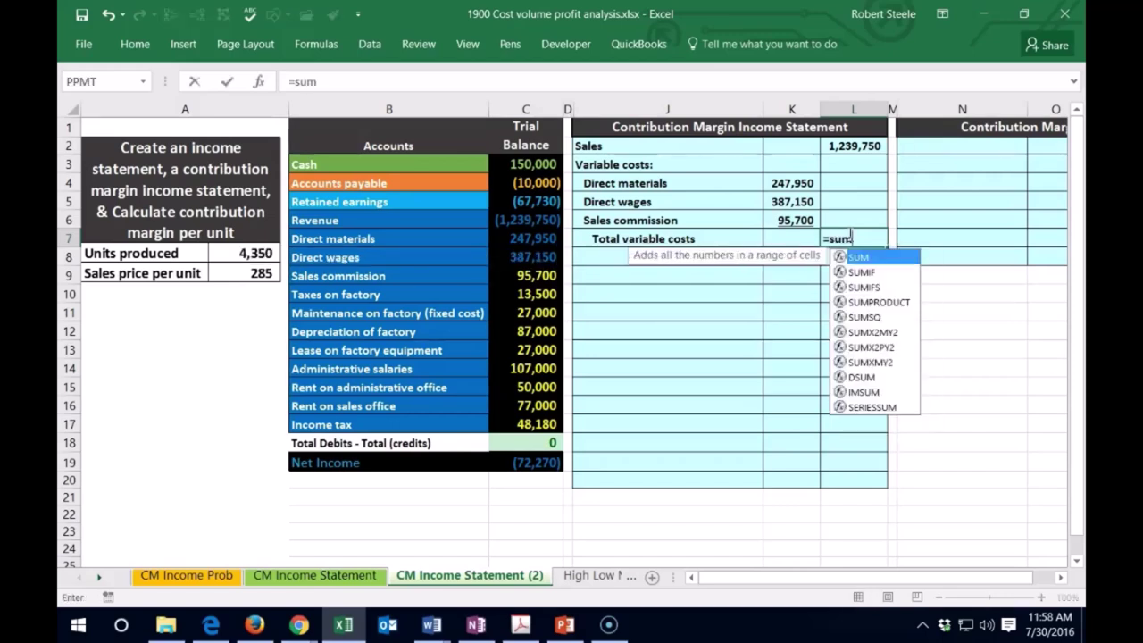
pyautogui.moveTo(793, 221); pyautogui.dragTo(793, 183)
pyautogui.press('Return')
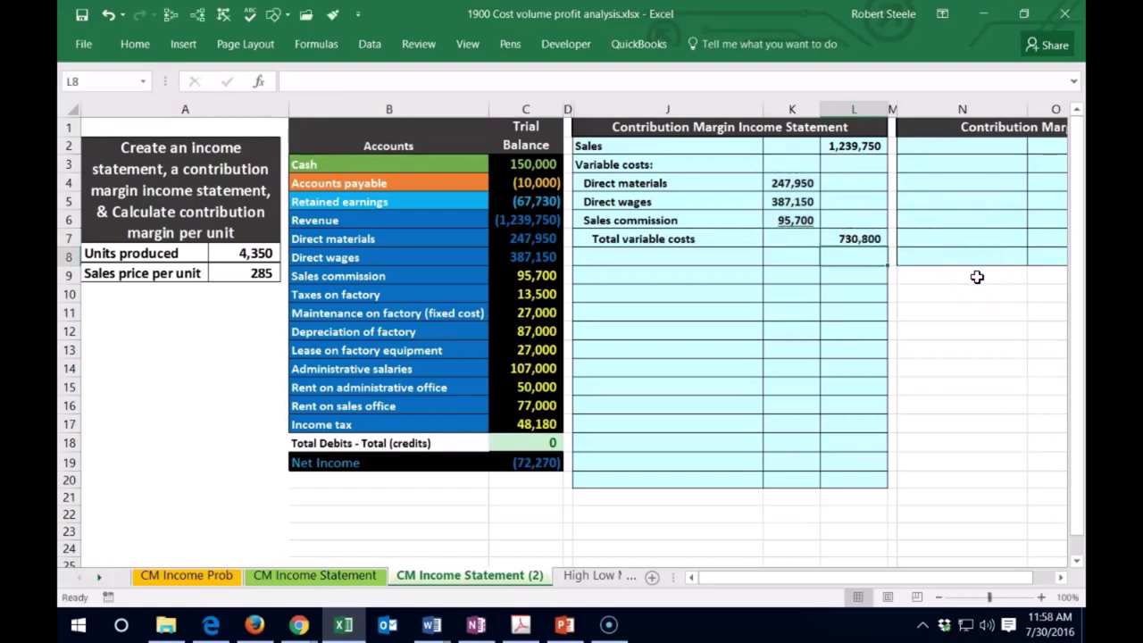
# - Change the font colour of the sales commission balance in C9 to blue and check the sum of C7:C9
pyautogui.rightClick(527, 276)
pyautogui.click(572, 265)
pyautogui.click(757, 286)
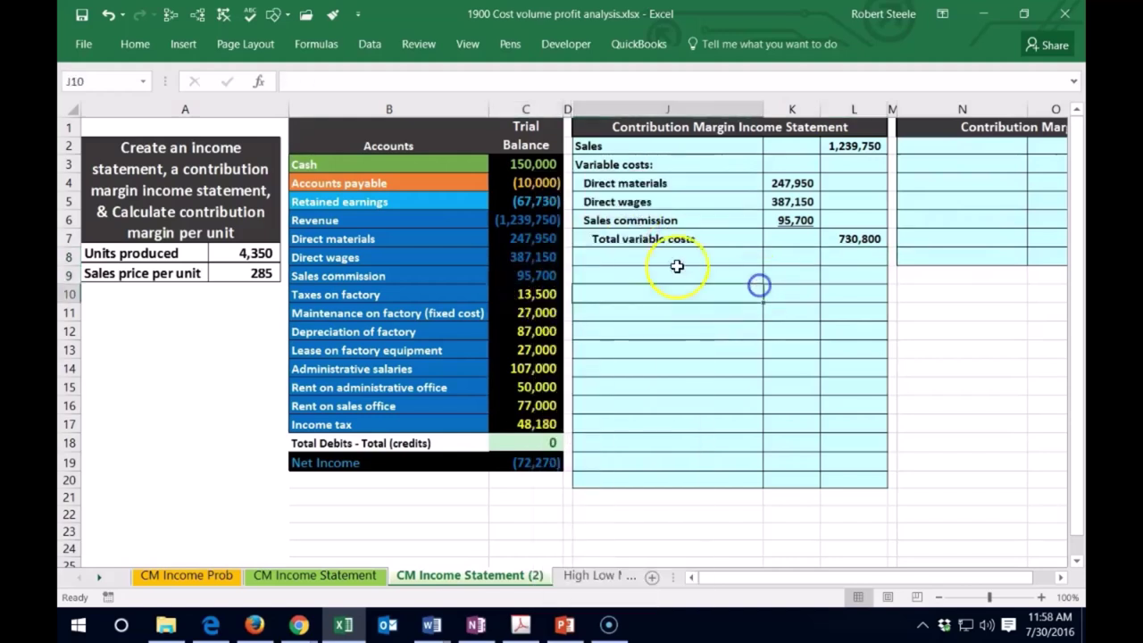
pyautogui.moveTo(542, 240); pyautogui.dragTo(541, 276)
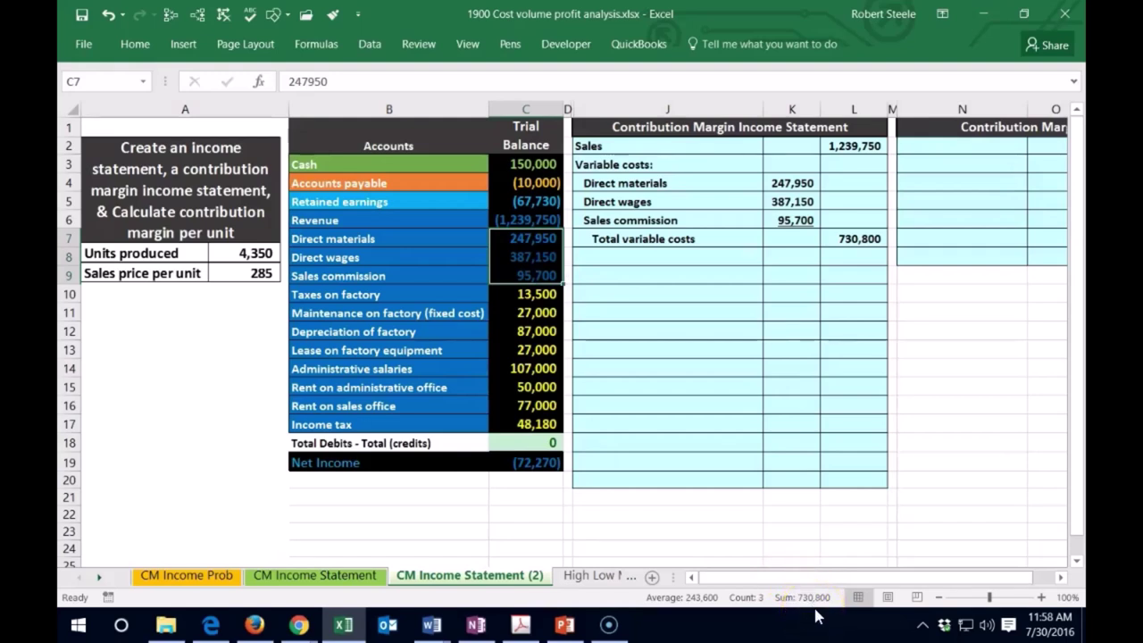
pyautogui.click(723, 492)
# - Enter the label "Contribution Margin" in J8, without the autocompleted "Income Statement" ending
pyautogui.click(621, 254)
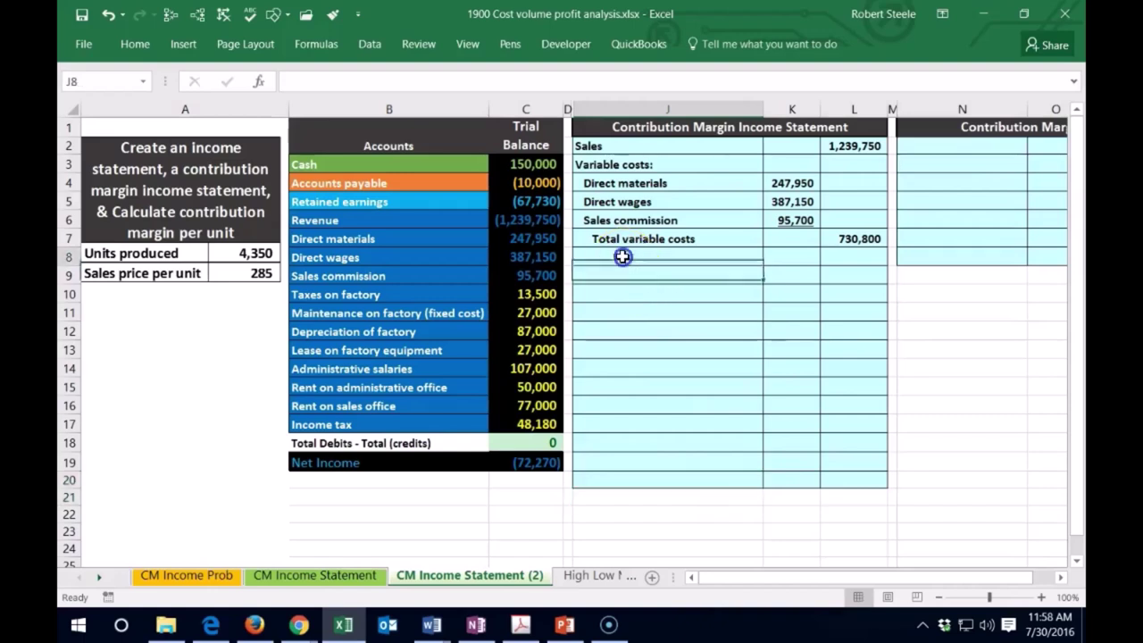
pyautogui.write('Contribution Marg')
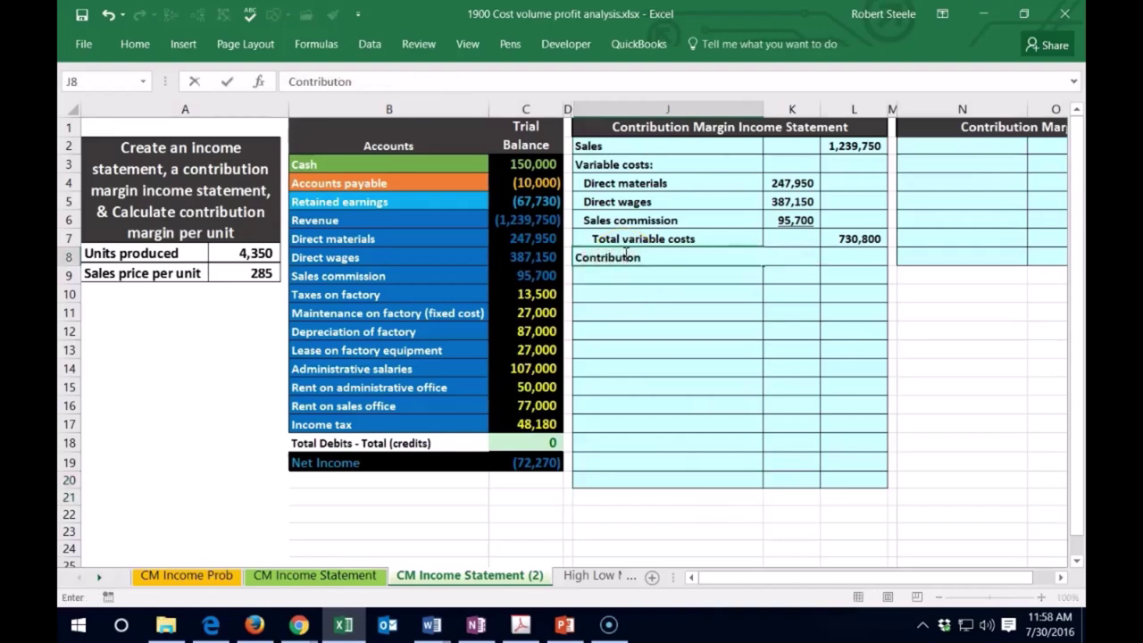
pyautogui.write('i')
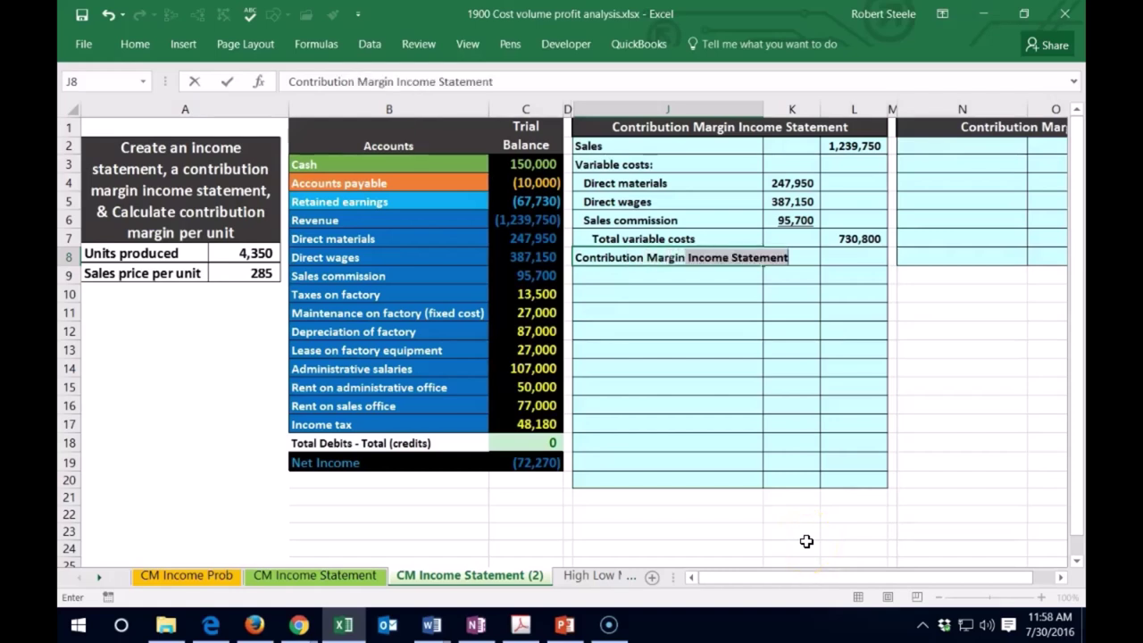
pyautogui.press('Delete')
pyautogui.press('Tab')
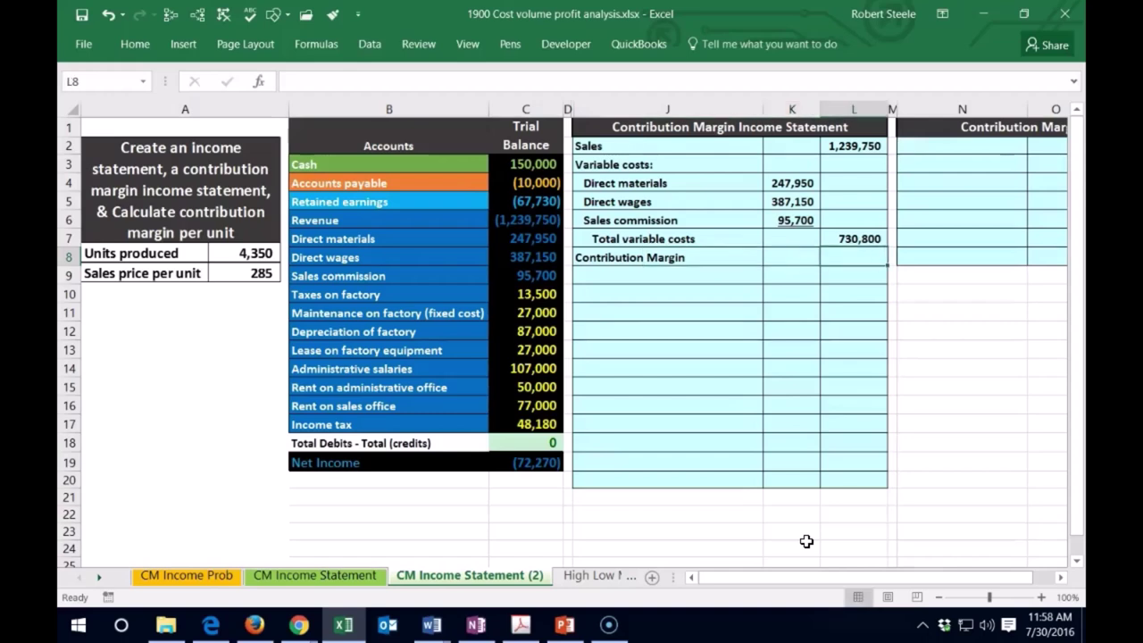
# - Calculate the contribution margin in L8 by subtracting total variable costs in L7 from sales in L2
pyautogui.write('=')
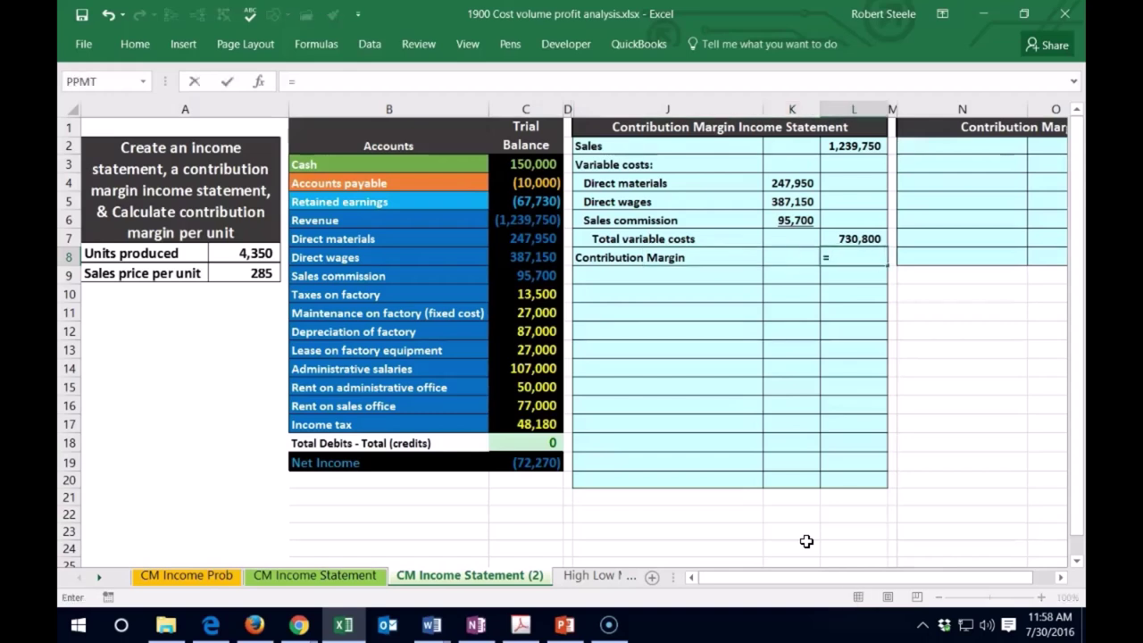
pyautogui.click(842, 151)
pyautogui.write('-')
pyautogui.click(835, 239)
pyautogui.press('Return')
# - Underline the total variable costs amount in L7
pyautogui.click(814, 240)
pyautogui.click(835, 240)
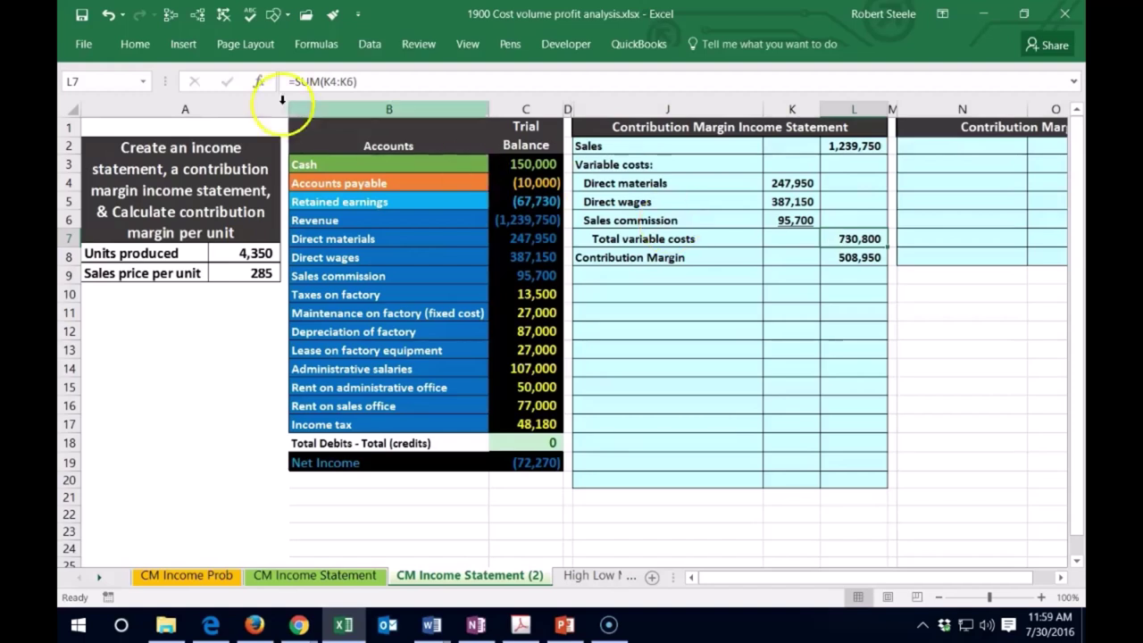
pyautogui.click(135, 43)
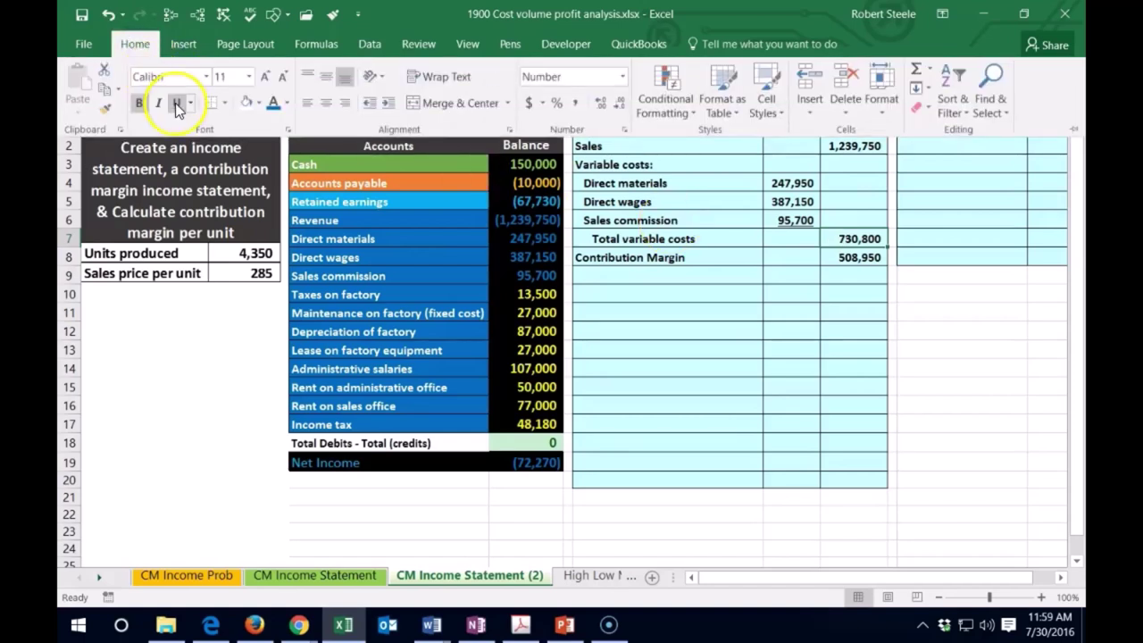
pyautogui.click(734, 318)
# - Enter the heading "Fixed costs:" in J9 below the contribution margin line
pyautogui.click(650, 276)
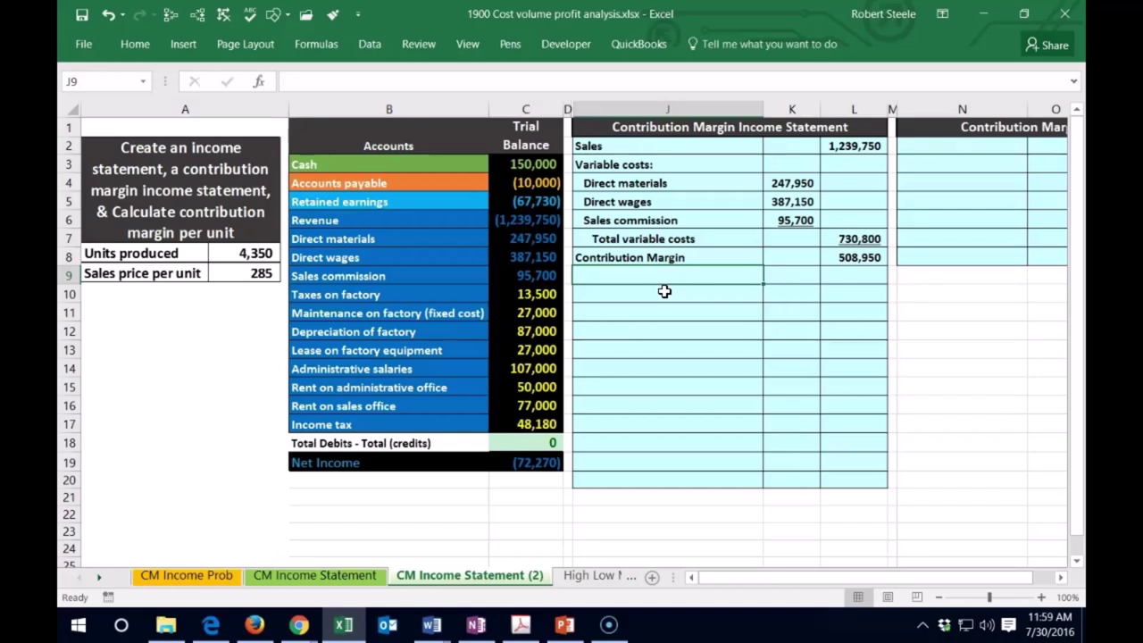
pyautogui.write('Fixed costs:')
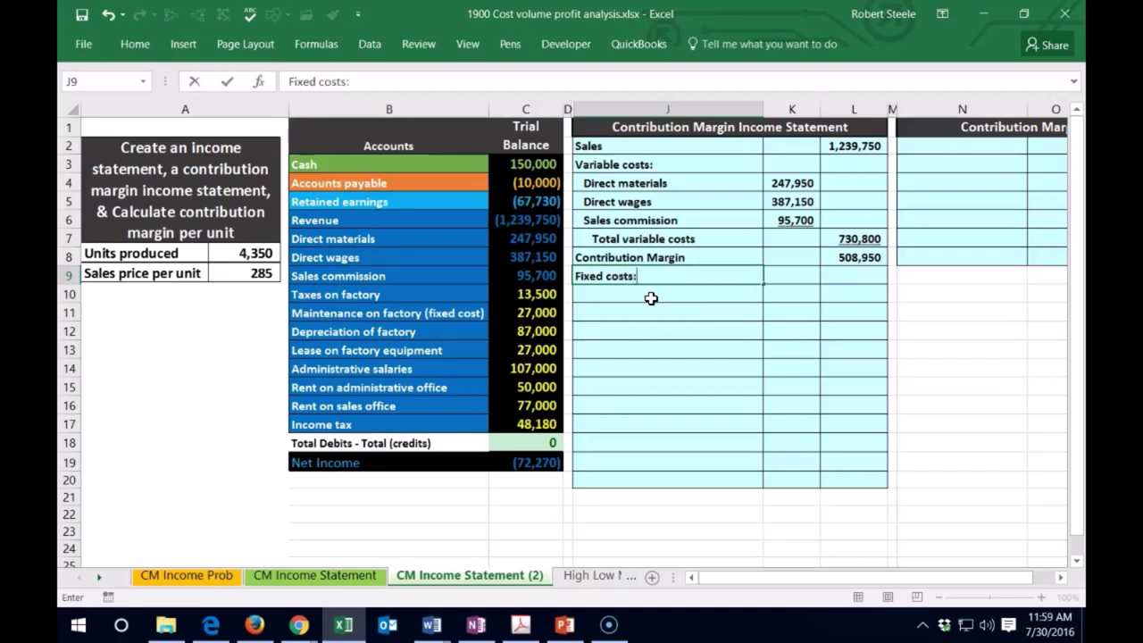
pyautogui.press('Return')
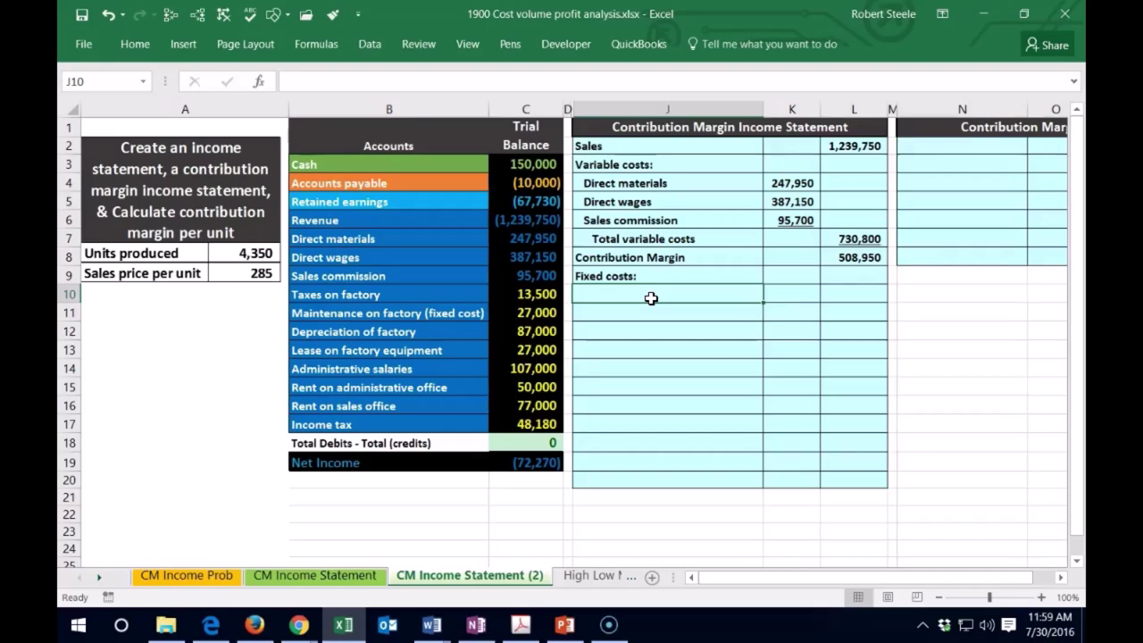
# - Link J10 to the taxes on factory account name in B10 and indent it one level
pyautogui.write('=')
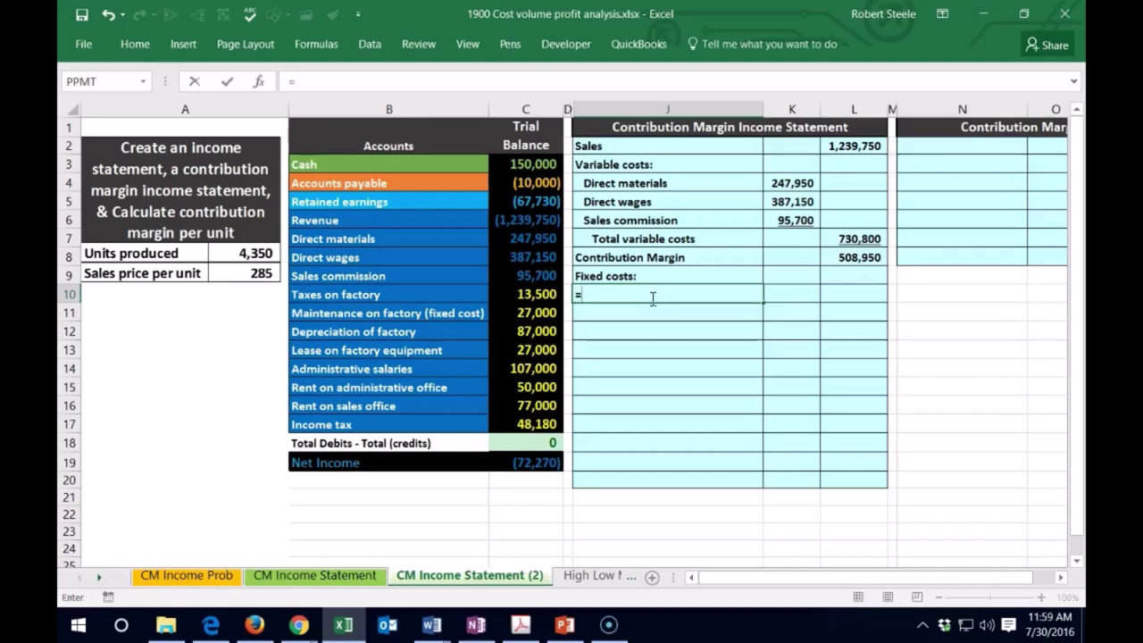
pyautogui.click(362, 295)
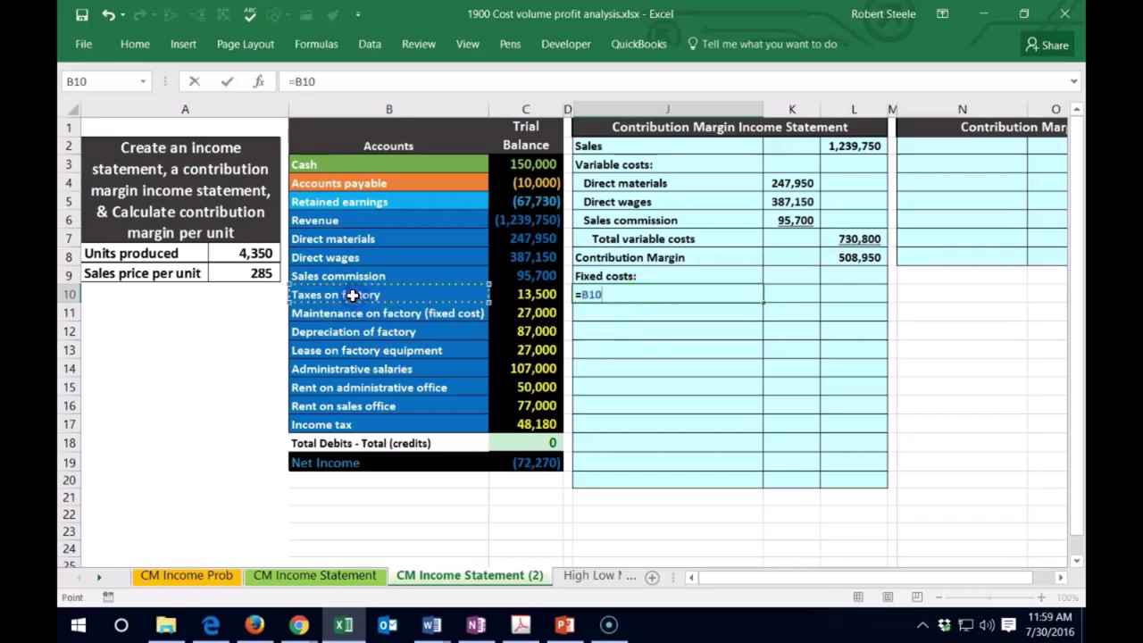
pyautogui.press('Return')
pyautogui.press('Up')
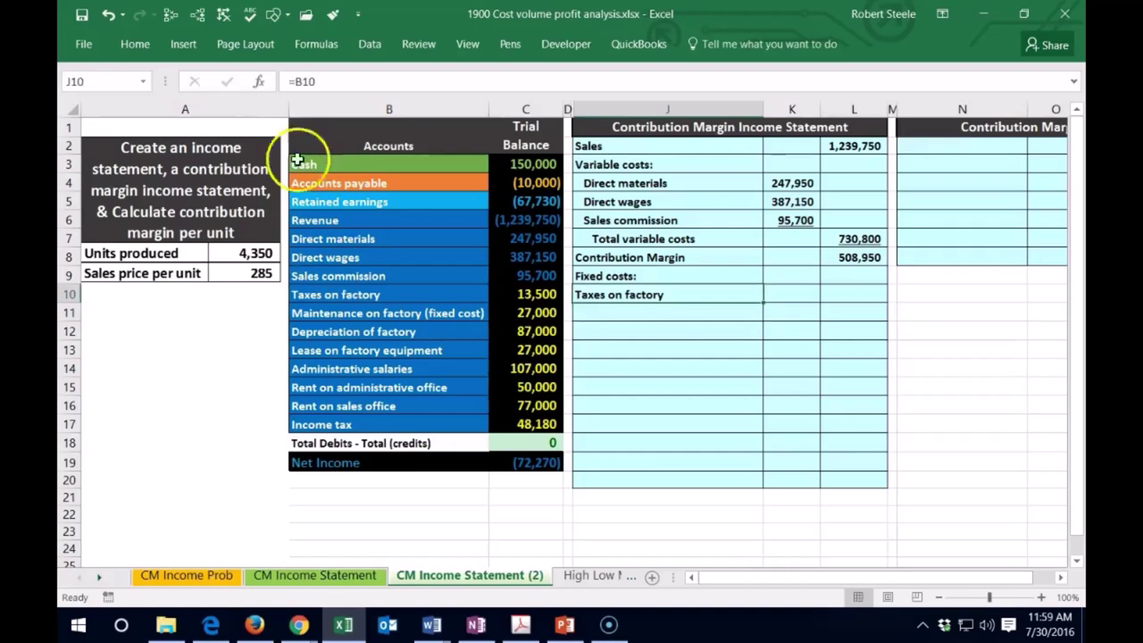
pyautogui.click(139, 46)
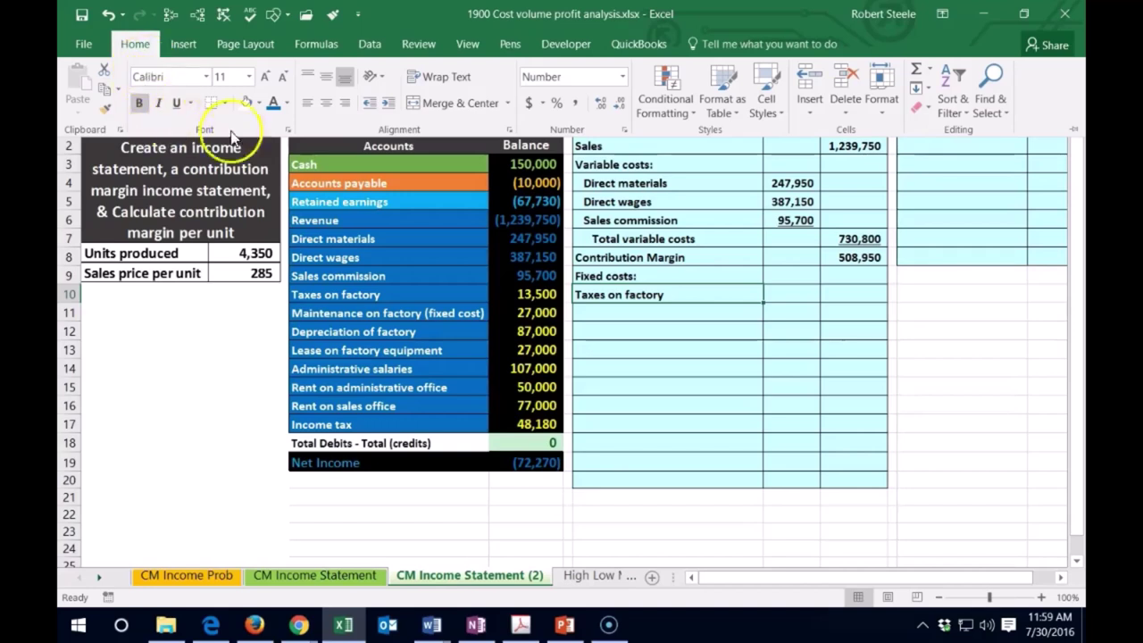
pyautogui.click(384, 104)
# - Link the taxes on factory amount in K10 to the trial balance figure in C10
pyautogui.click(786, 288)
pyautogui.click(786, 285)
pyautogui.write('=')
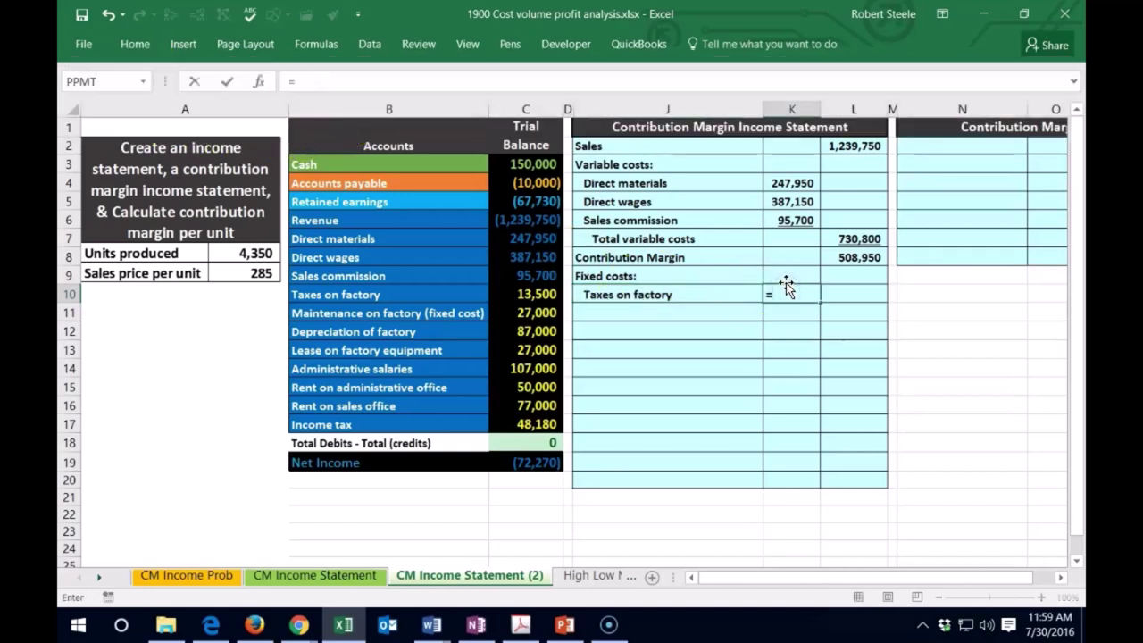
pyautogui.click(552, 294)
pyautogui.press('Return')
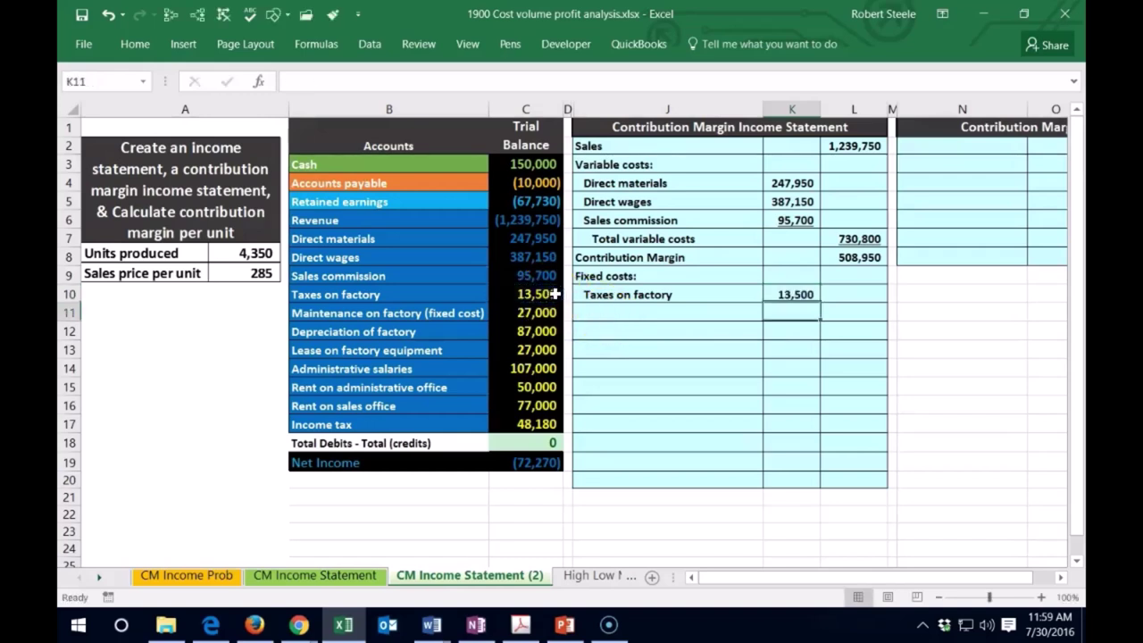
# - Change the font colour of the taxes on factory balance in C10 to blue
pyautogui.click(533, 295)
pyautogui.rightClick(533, 298)
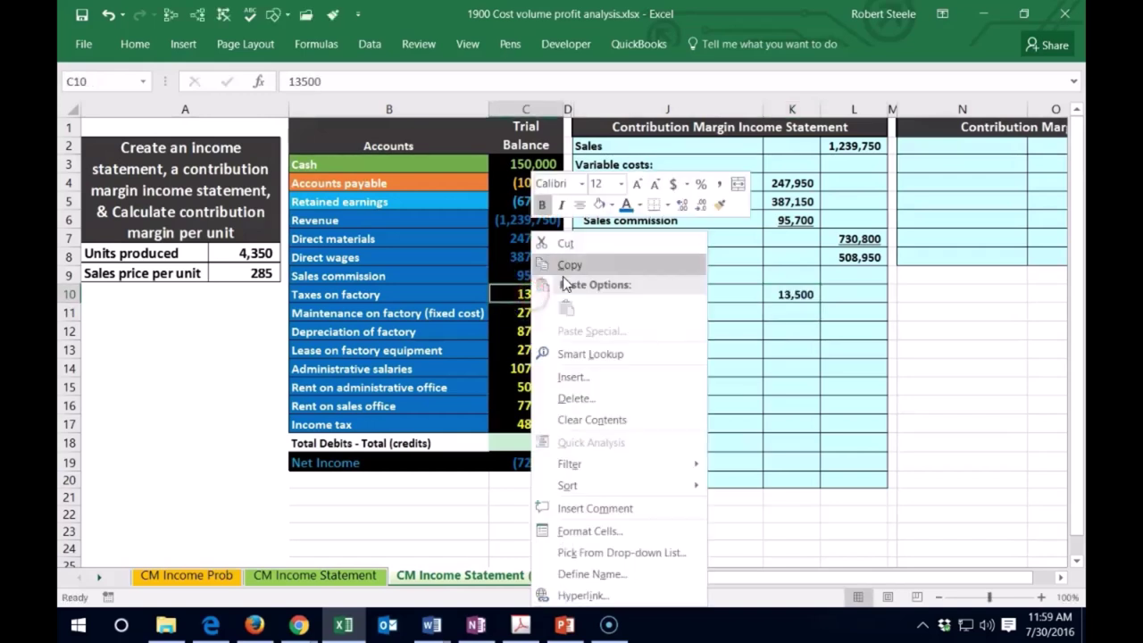
pyautogui.click(650, 301)
# - Link J11 to the maintenance on factory account name in B11
pyautogui.click(637, 316)
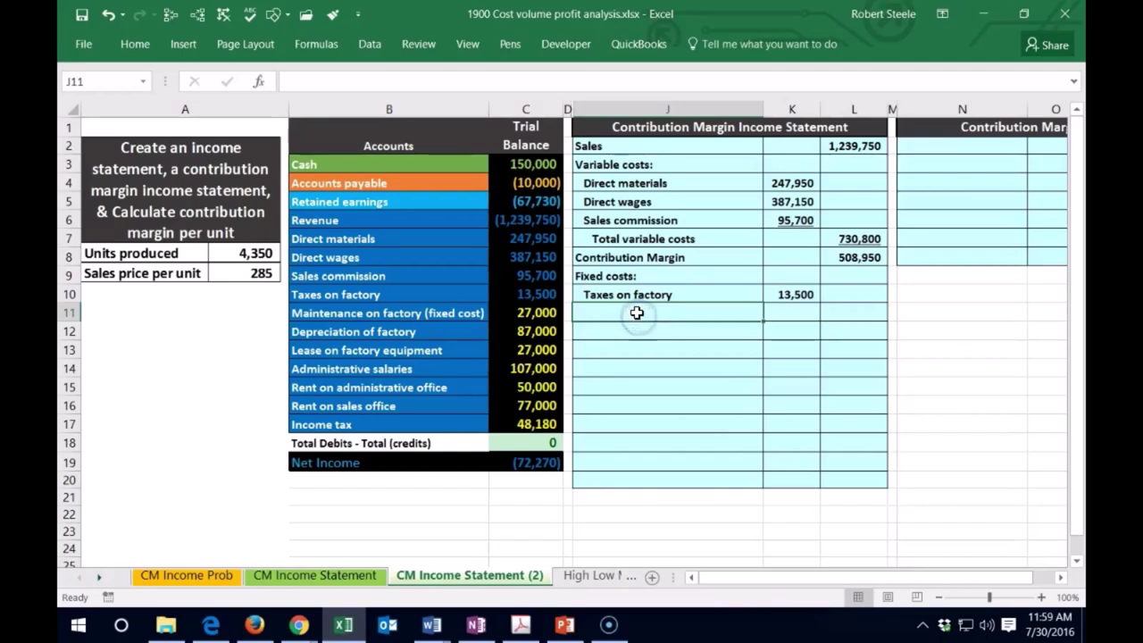
pyautogui.click(654, 305)
pyautogui.write('=')
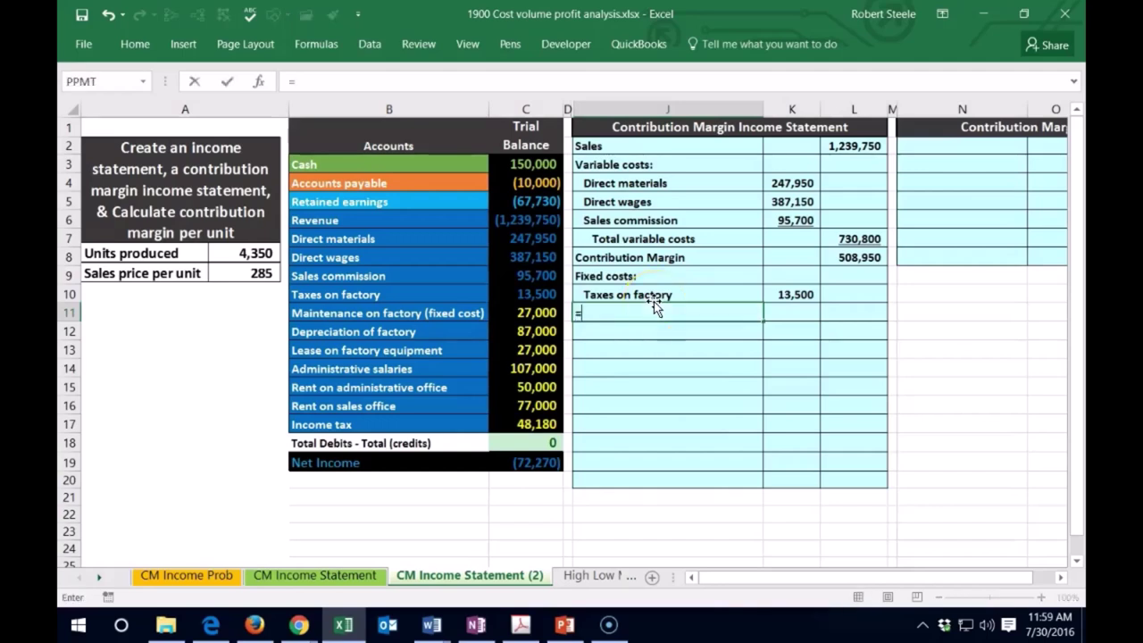
pyautogui.click(400, 318)
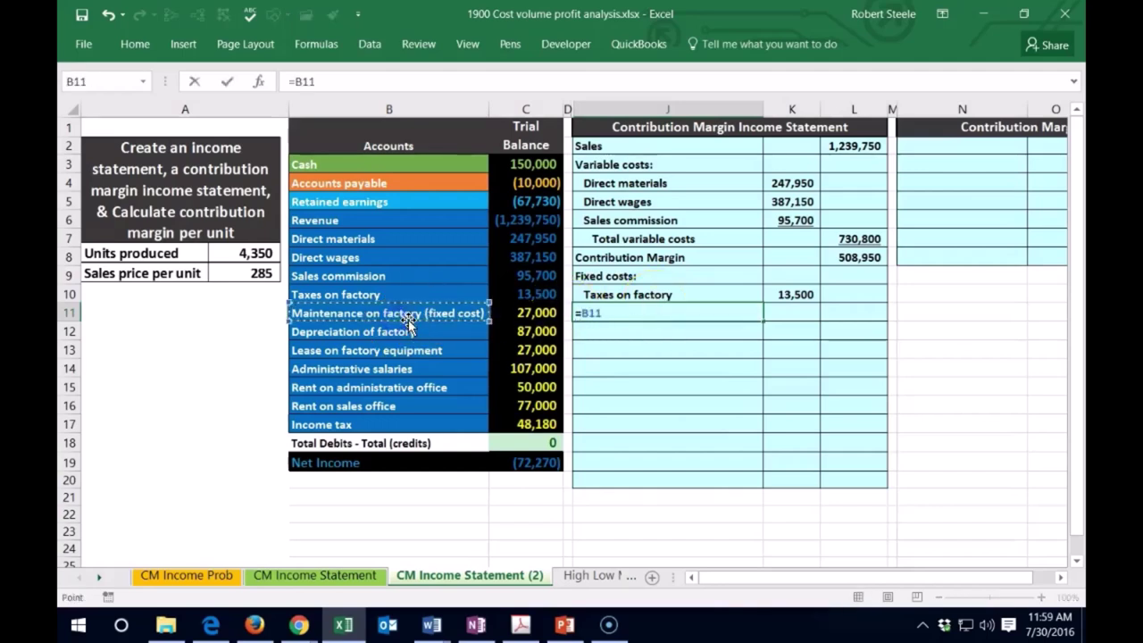
pyautogui.press('Return')
# - Link the maintenance on factory amount in K11 to the trial balance figure in C11
pyautogui.press('Up')
pyautogui.press('Right')
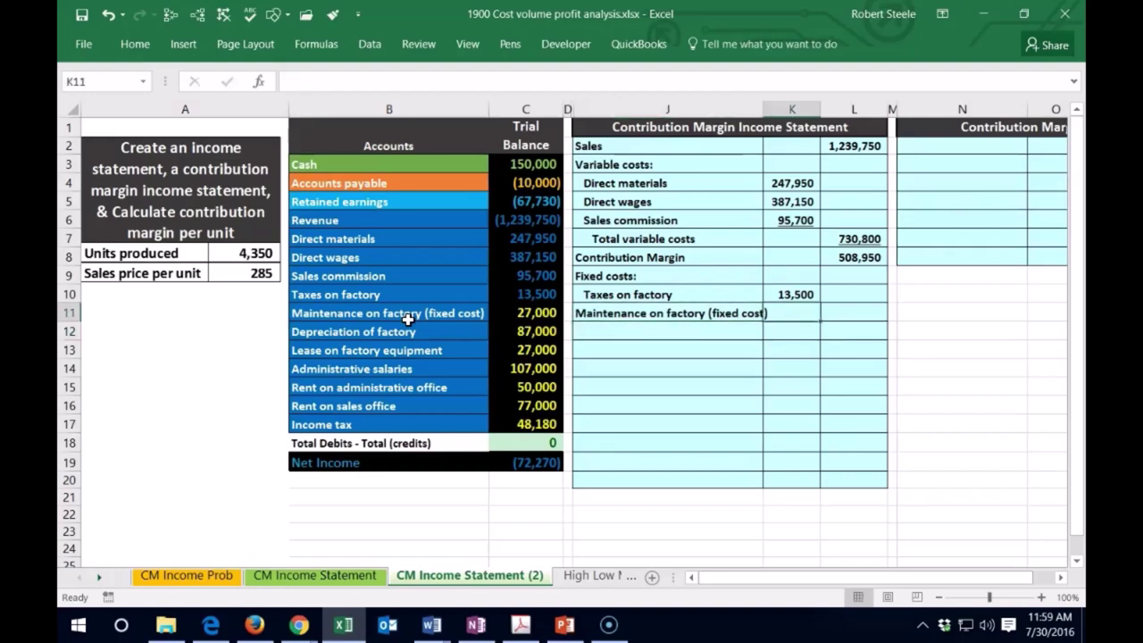
pyautogui.write('=')
pyautogui.click(511, 313)
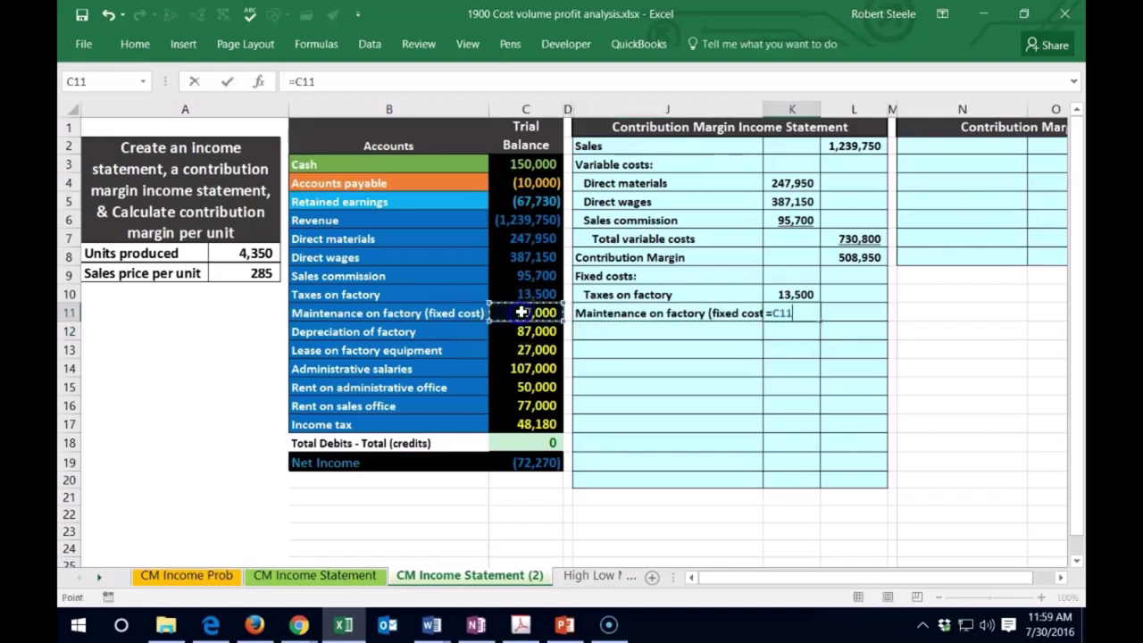
pyautogui.press('Return')
# - Change the font colour of the maintenance on factory balance in C11 to blue
pyautogui.click(521, 311)
pyautogui.rightClick(521, 311)
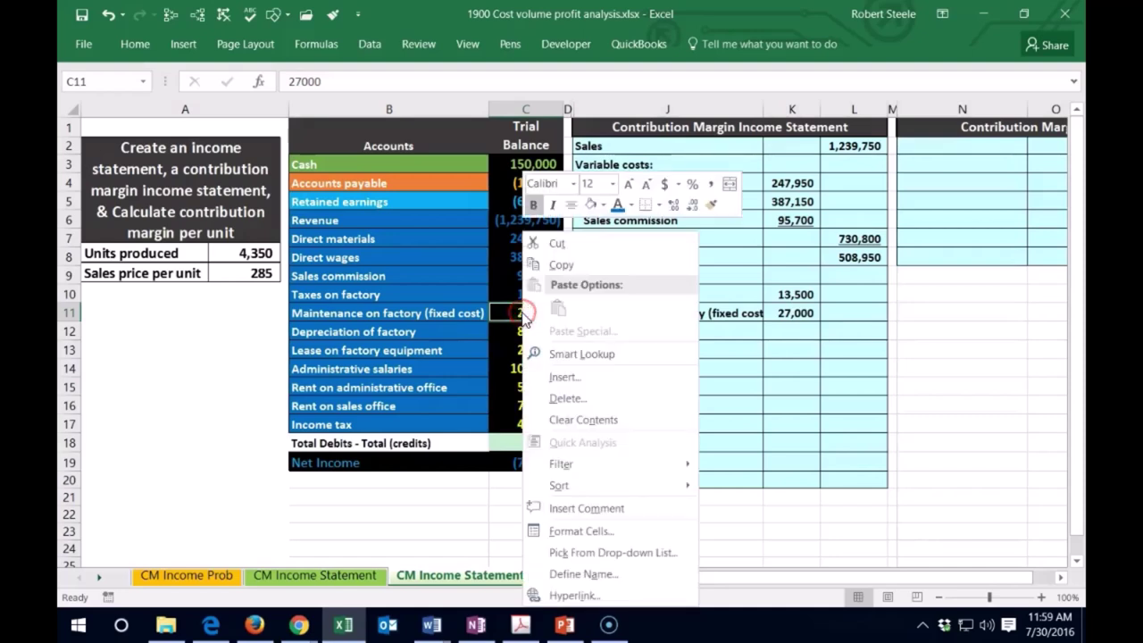
pyautogui.click(618, 203)
# - Indent the maintenance on factory label in J11 one level
pyautogui.click(648, 332)
pyautogui.click(593, 314)
pyautogui.click(134, 43)
pyautogui.click(387, 103)
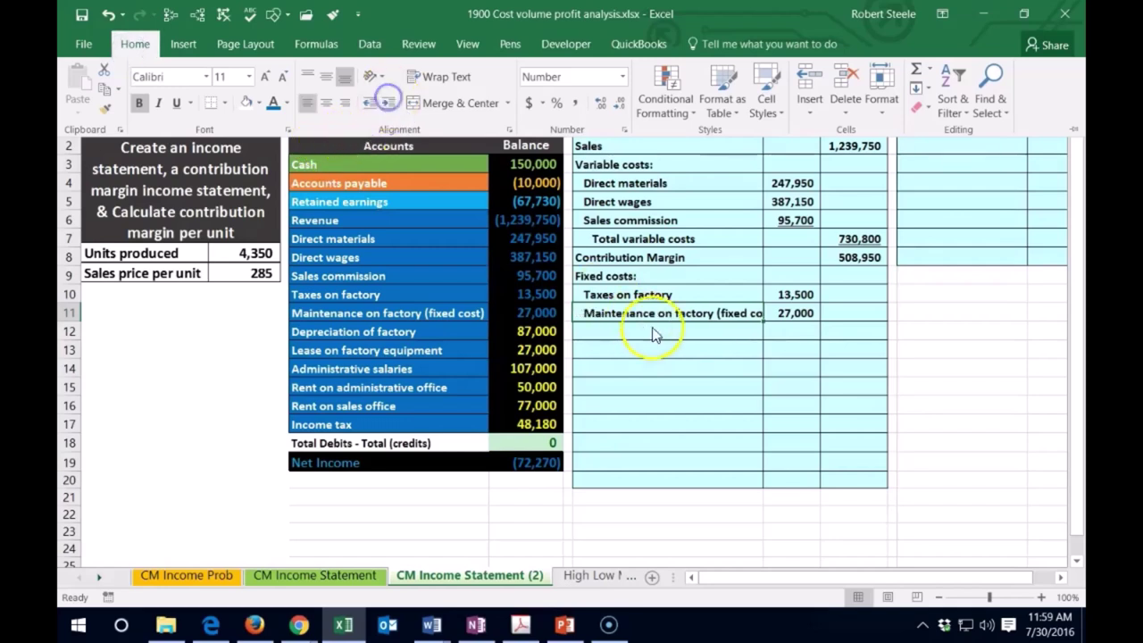
# - Link J12 to the depreciation of factory account name in B12 and indent it one level
pyautogui.click(645, 332)
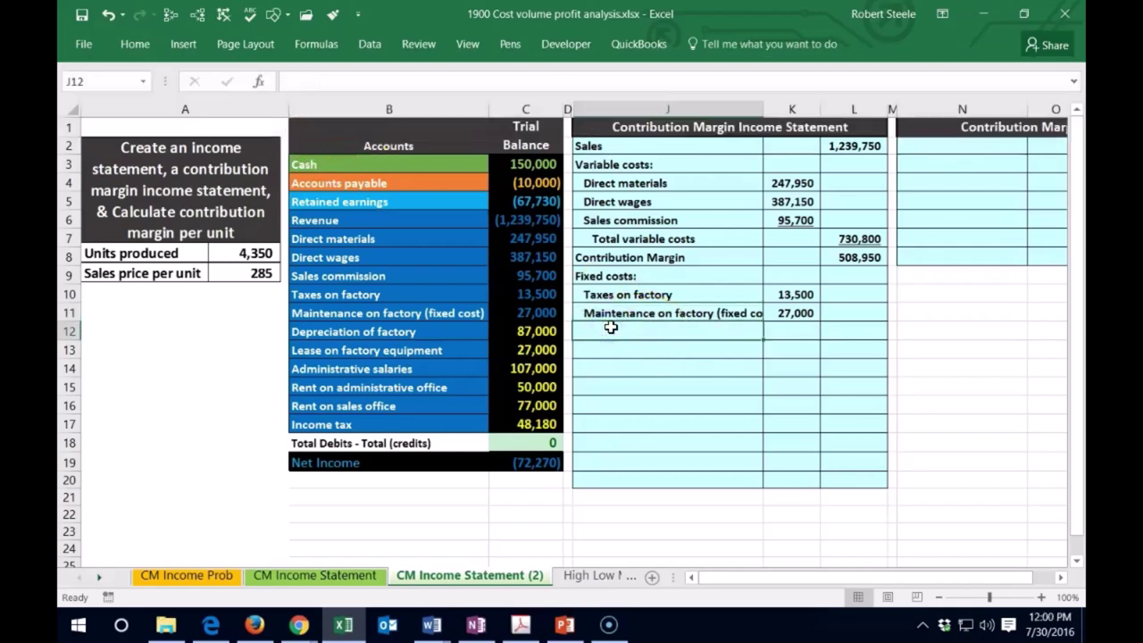
pyautogui.write('=')
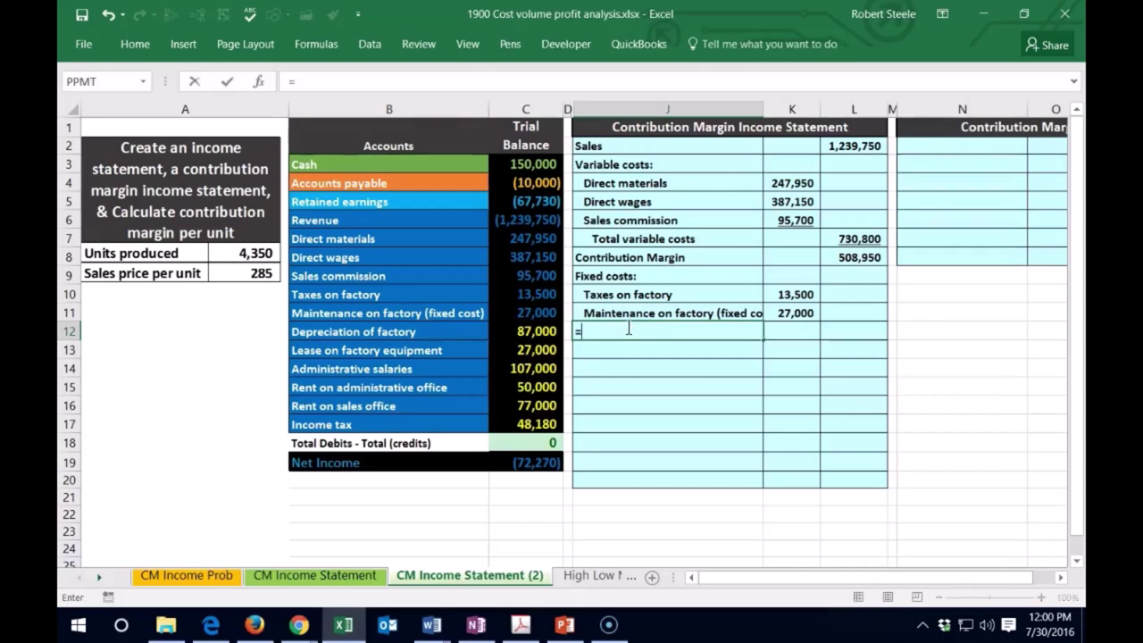
pyautogui.click(384, 331)
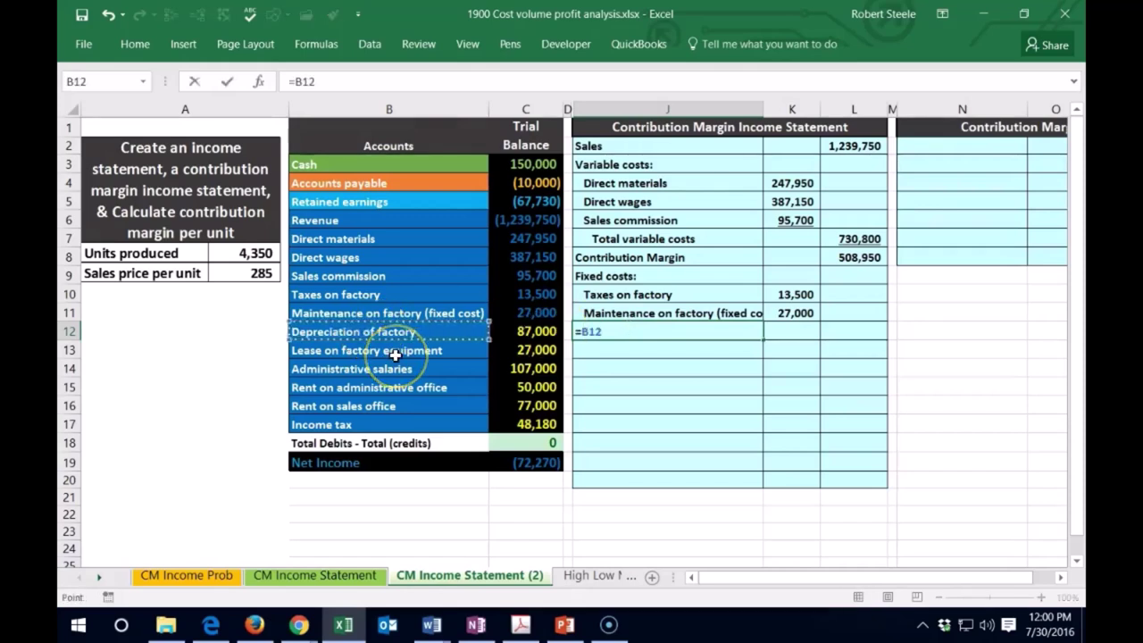
pyautogui.hotkey('ctrl', 'Return')
pyautogui.click(135, 44)
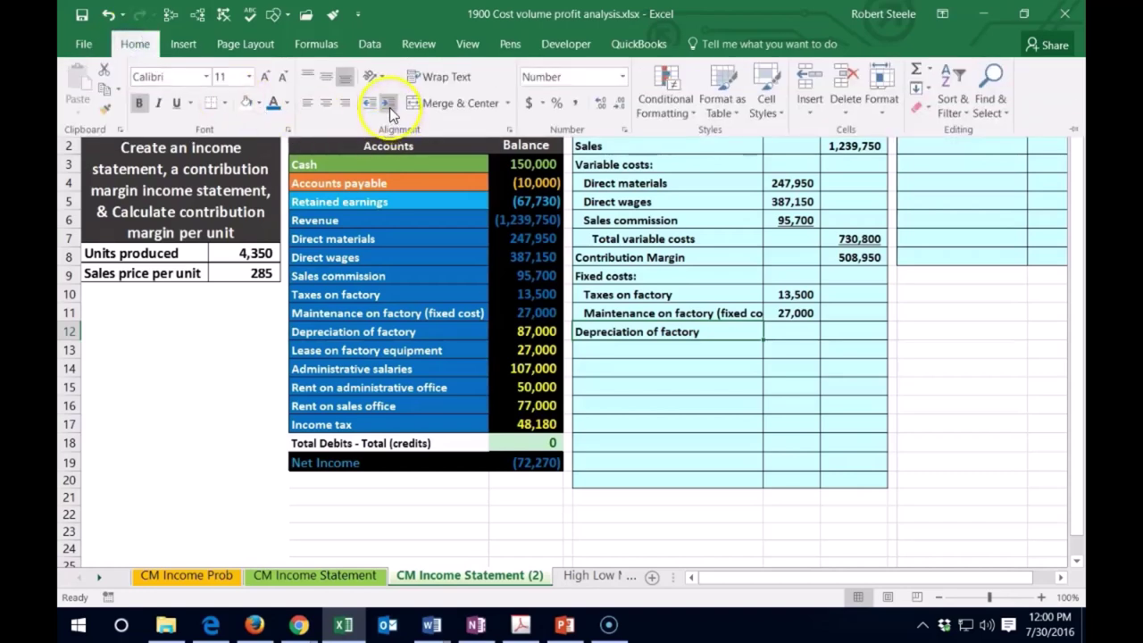
pyautogui.click(389, 104)
# - Link the depreciation of factory amount in K12 to the trial balance figure in C12
pyautogui.click(802, 328)
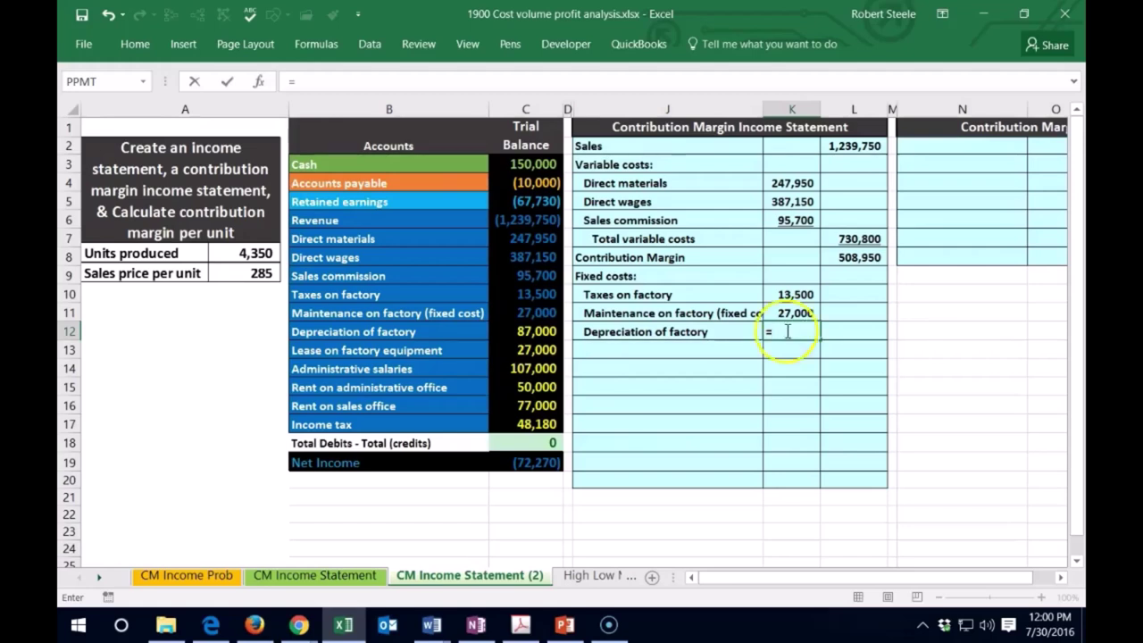
pyautogui.click(522, 327)
pyautogui.press('Return')
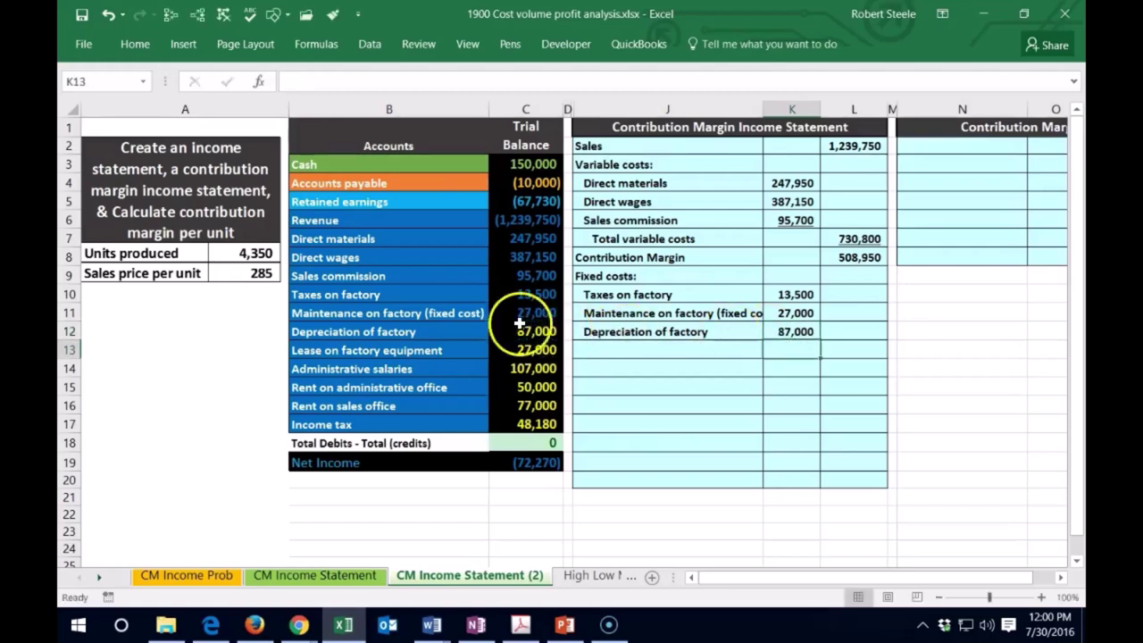
# - Change the font colour of the depreciation of factory balance in C12 to blue
pyautogui.click(522, 331)
pyautogui.rightClick(520, 330)
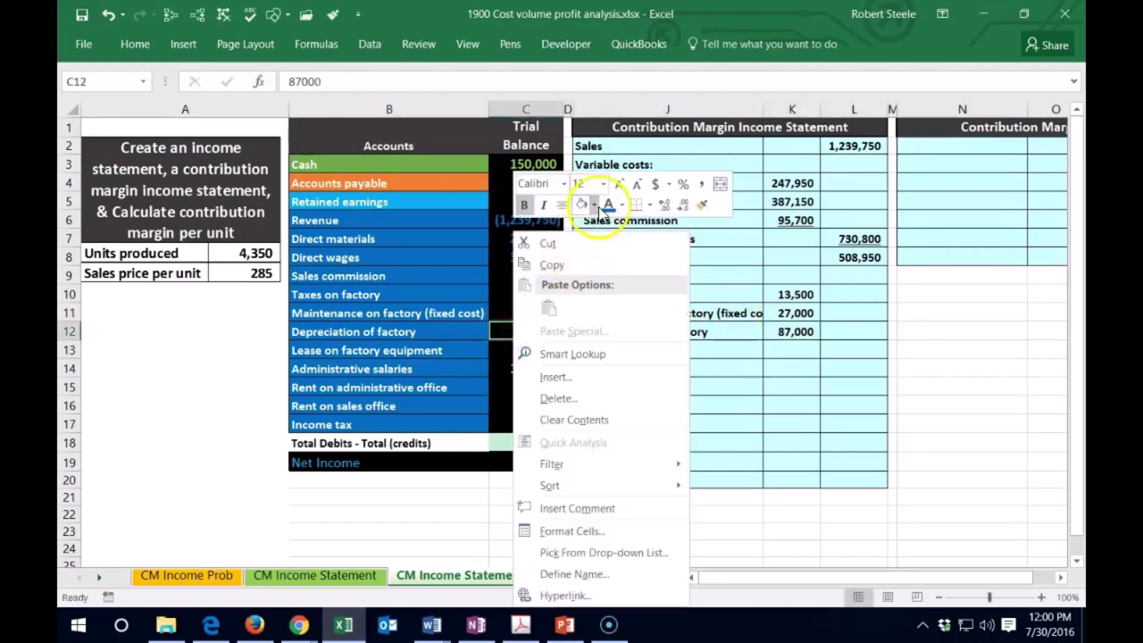
pyautogui.press('Escape')
# - Link J13 to the lease on factory equipment account name in B13
pyautogui.click(629, 348)
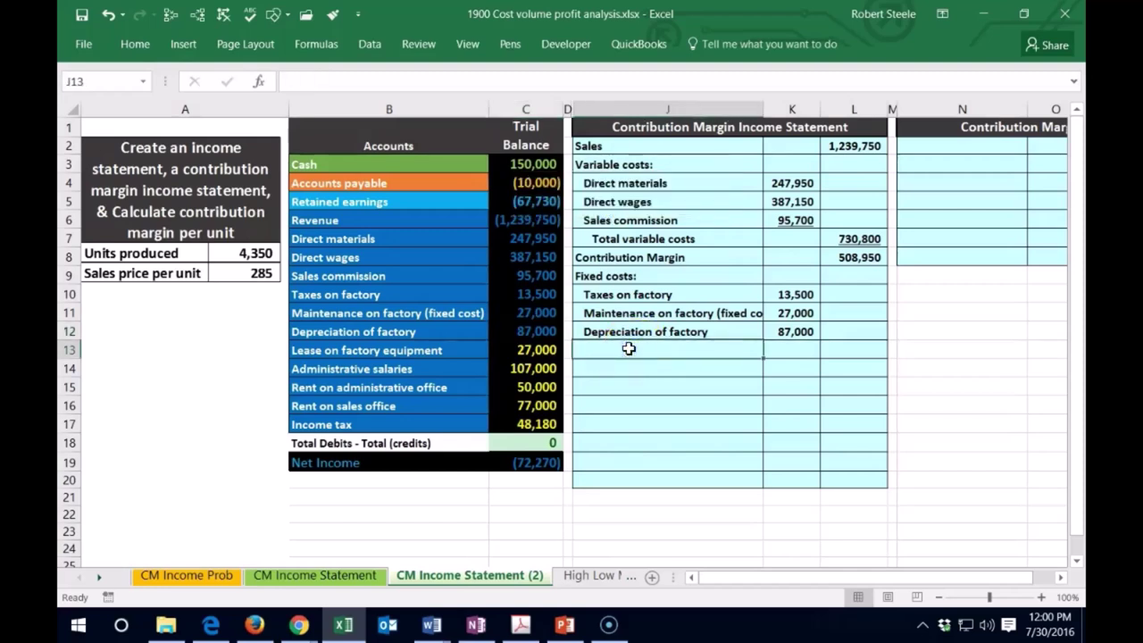
pyautogui.write('=')
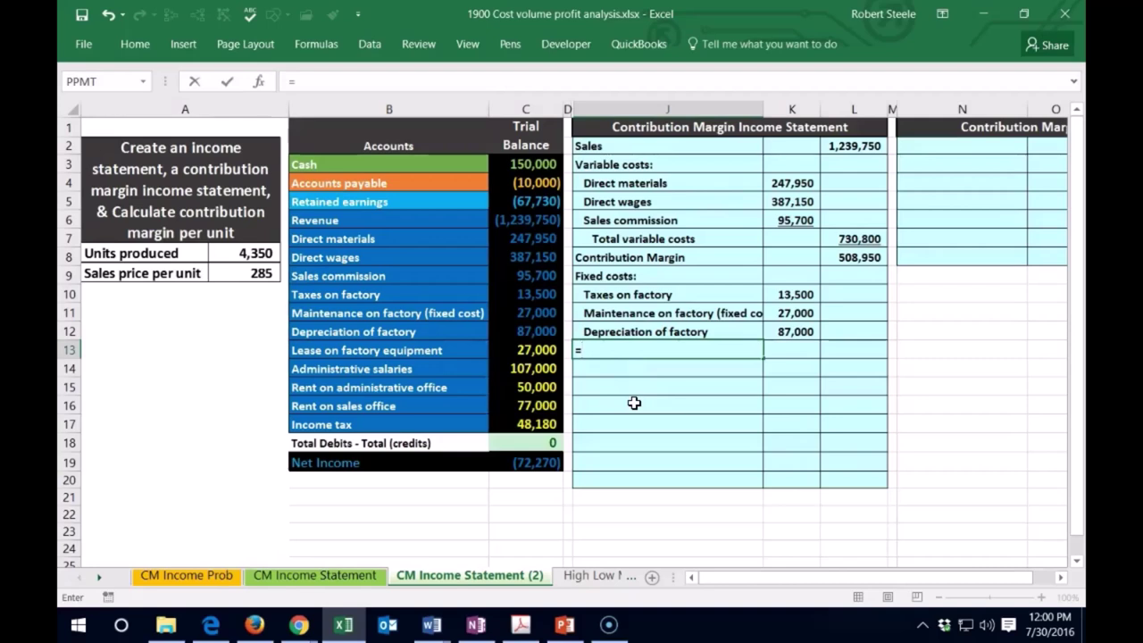
pyautogui.click(434, 352)
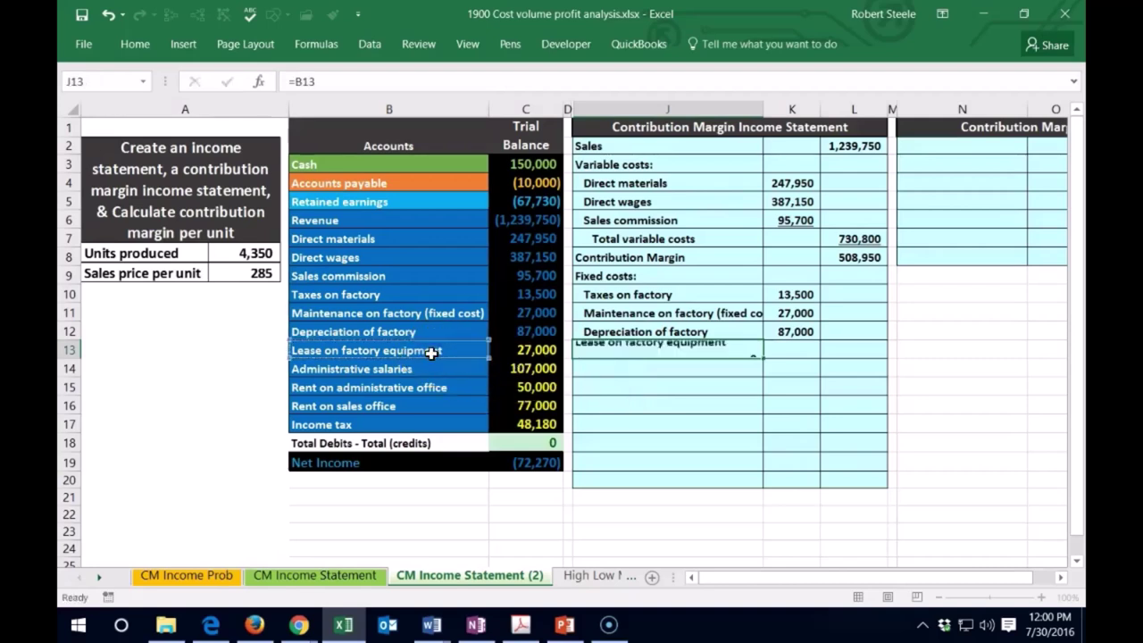
pyautogui.press('Return')
pyautogui.press('Up')
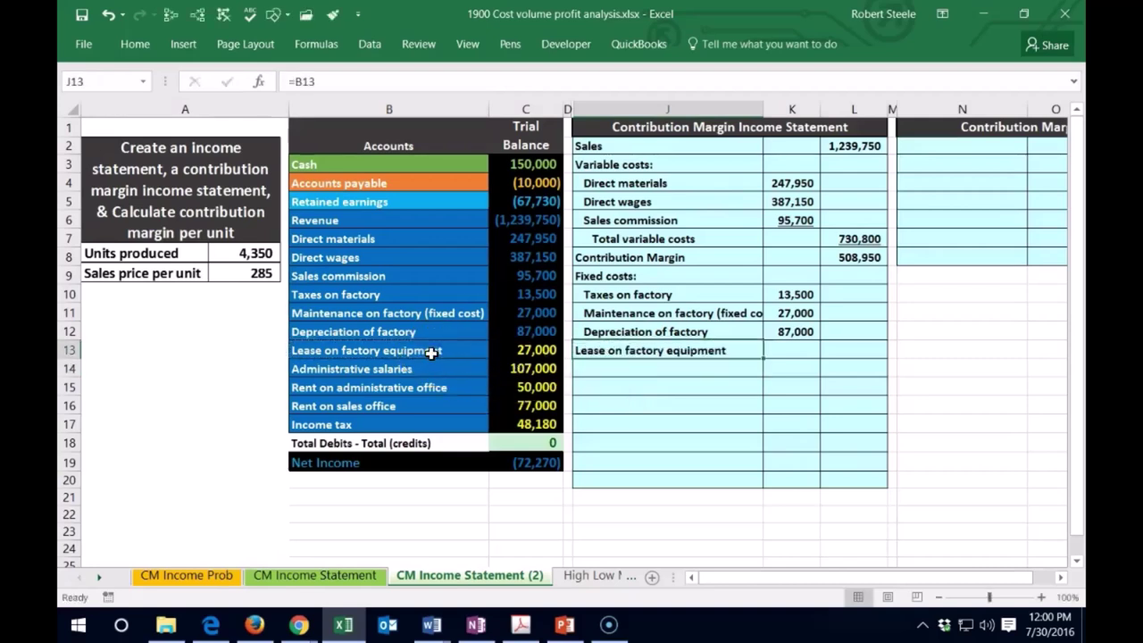
# - Indent the lease on factory equipment label in J13 one level and link its amount in K13 to C13
pyautogui.click(136, 47)
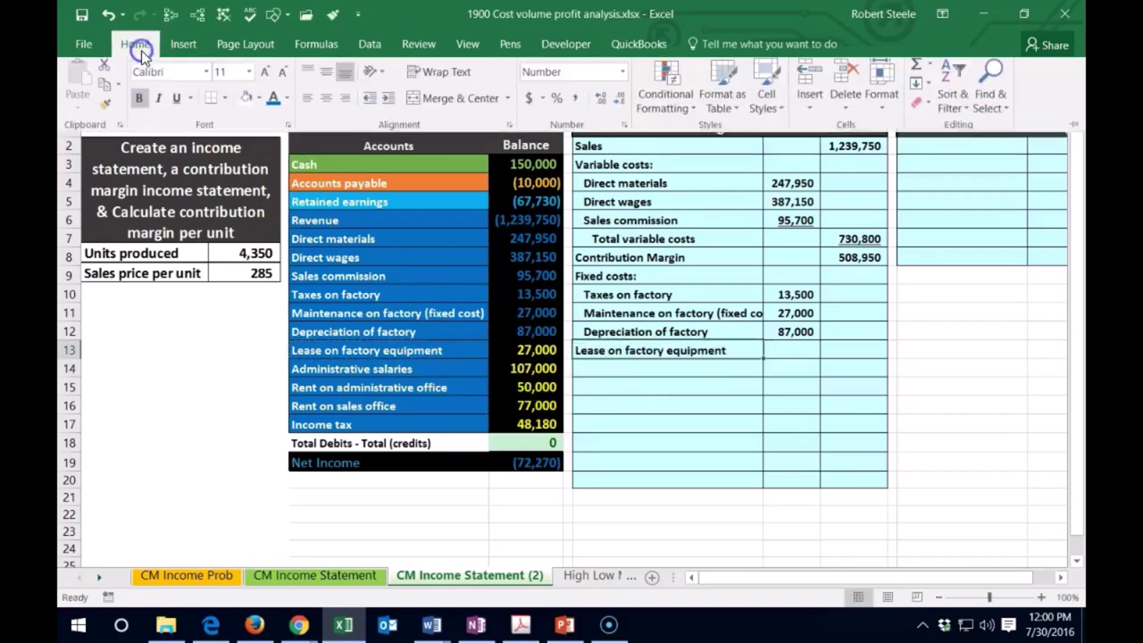
pyautogui.click(387, 105)
pyautogui.click(798, 361)
pyautogui.click(792, 349)
pyautogui.write('=')
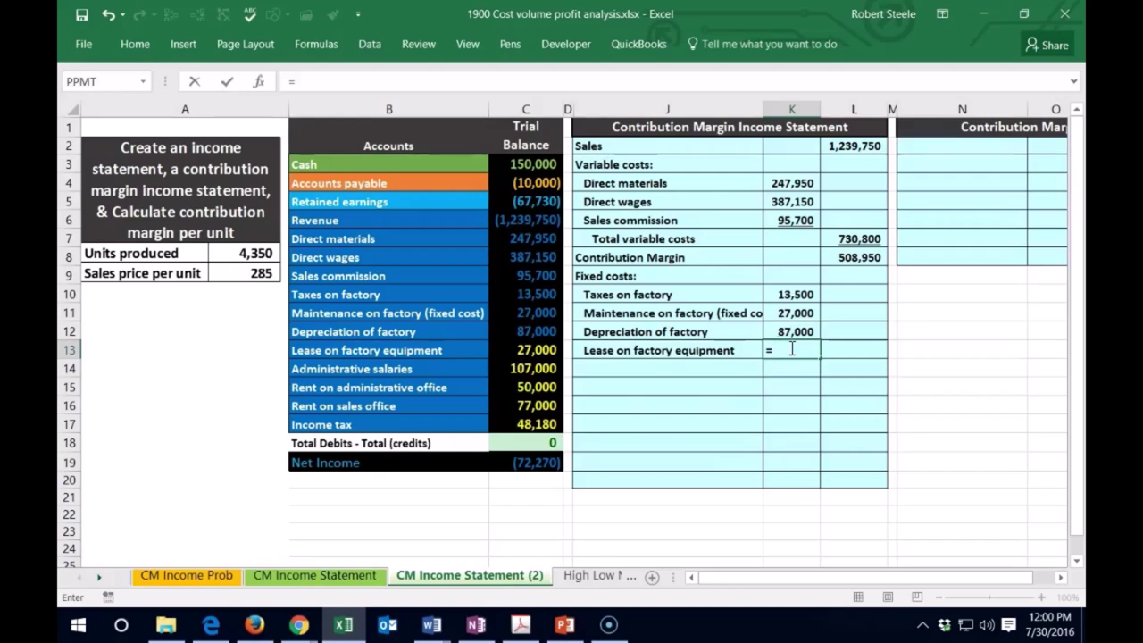
pyautogui.click(532, 351)
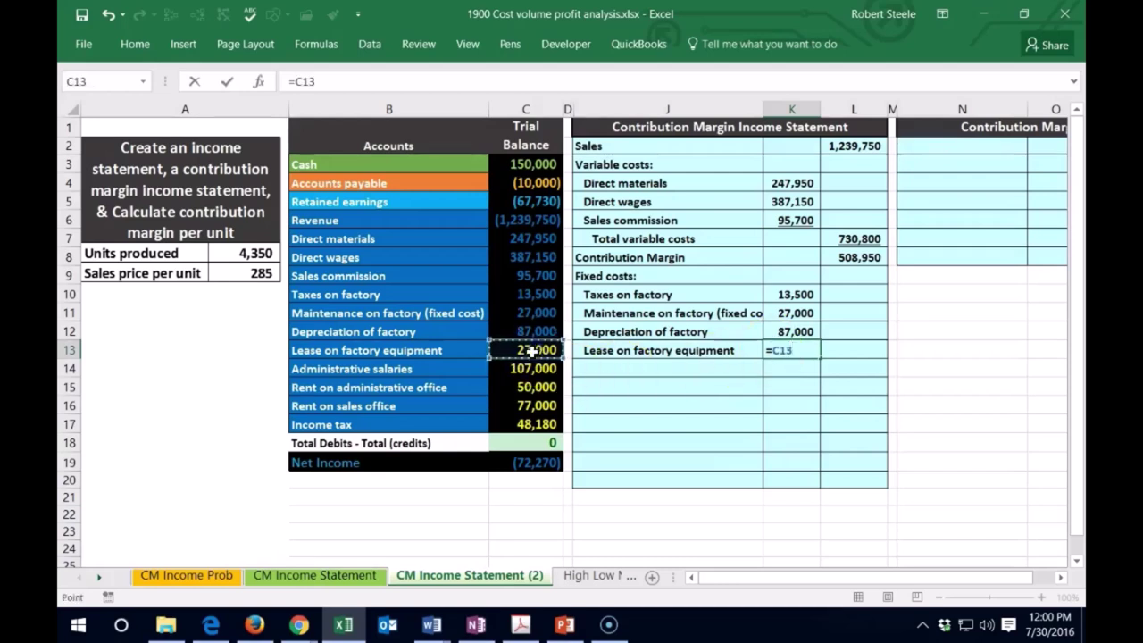
pyautogui.press('Return')
# - Change the font colour of the lease on factory equipment balance in C13 to blue
pyautogui.click(532, 351)
pyautogui.rightClick(533, 351)
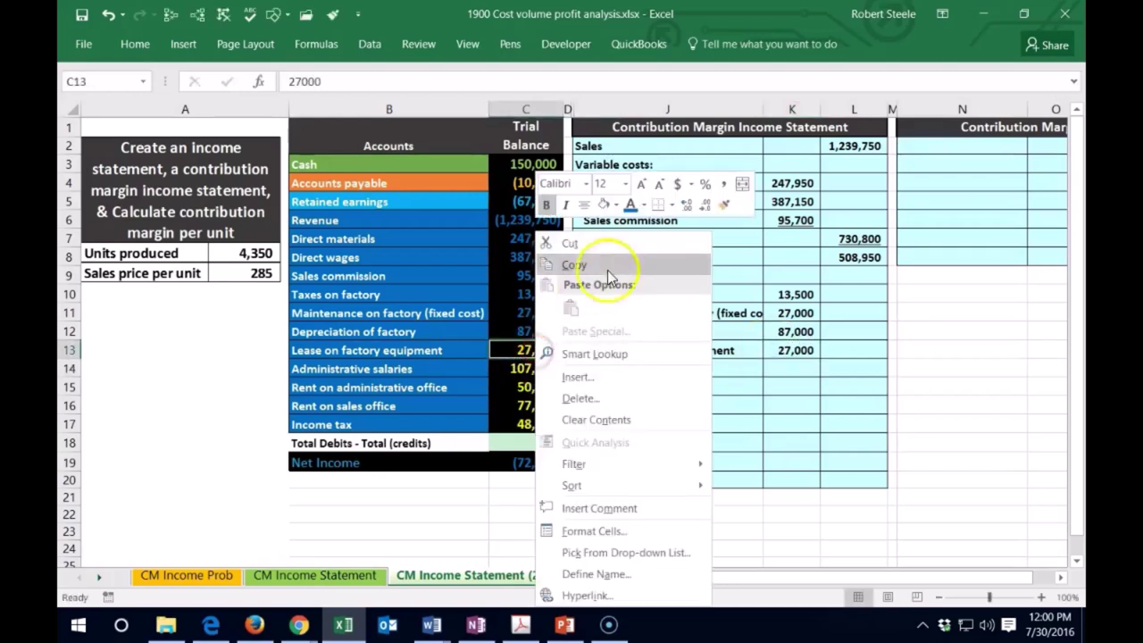
pyautogui.click(630, 206)
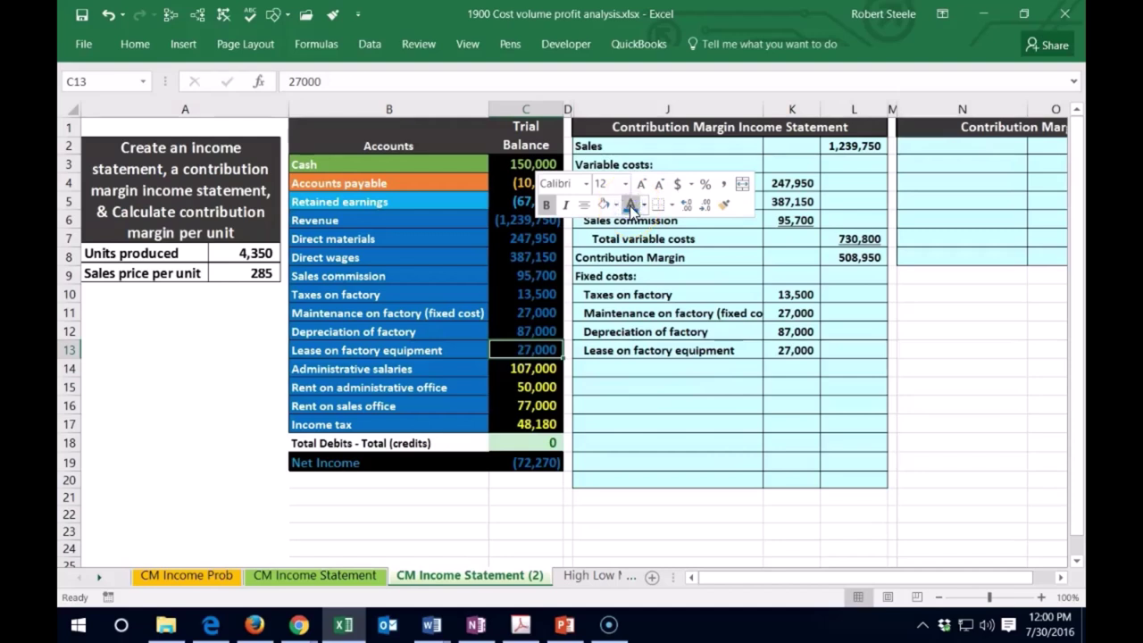
# - Link J14 to the administrative salaries account name in B14 and indent it one level
pyautogui.click(648, 374)
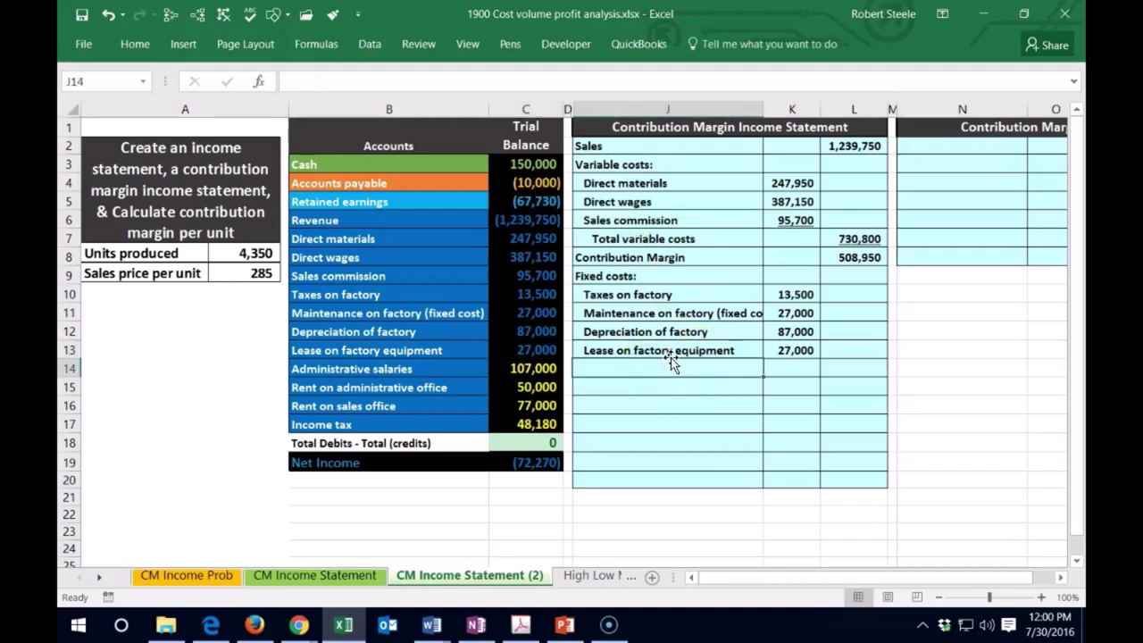
pyautogui.write('=')
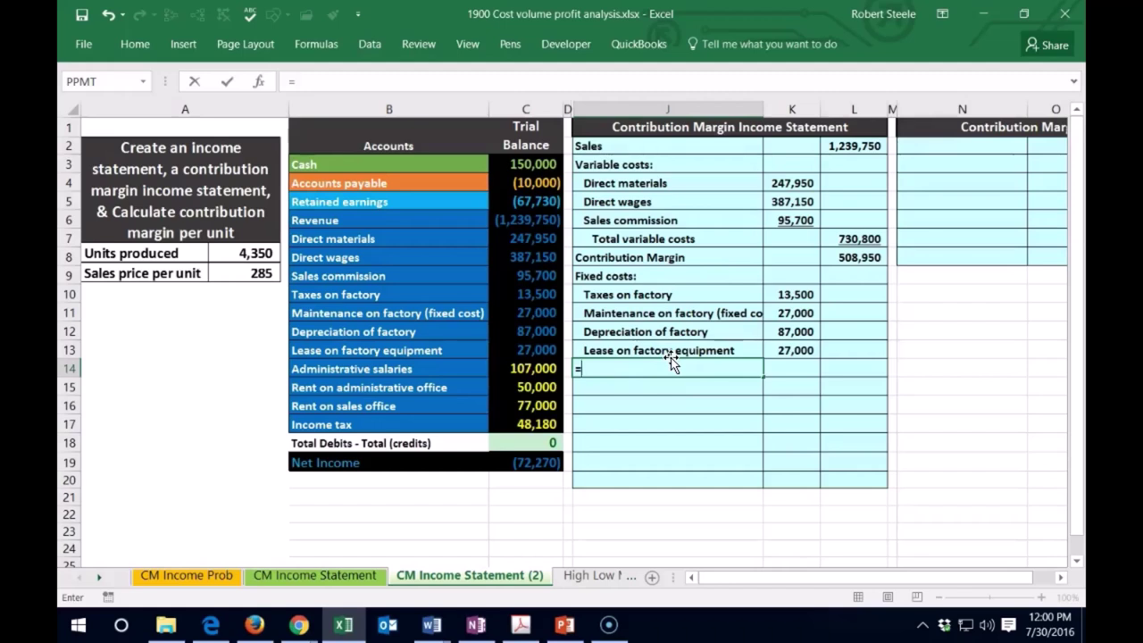
pyautogui.click(410, 368)
pyautogui.press('Return')
pyautogui.press('Up')
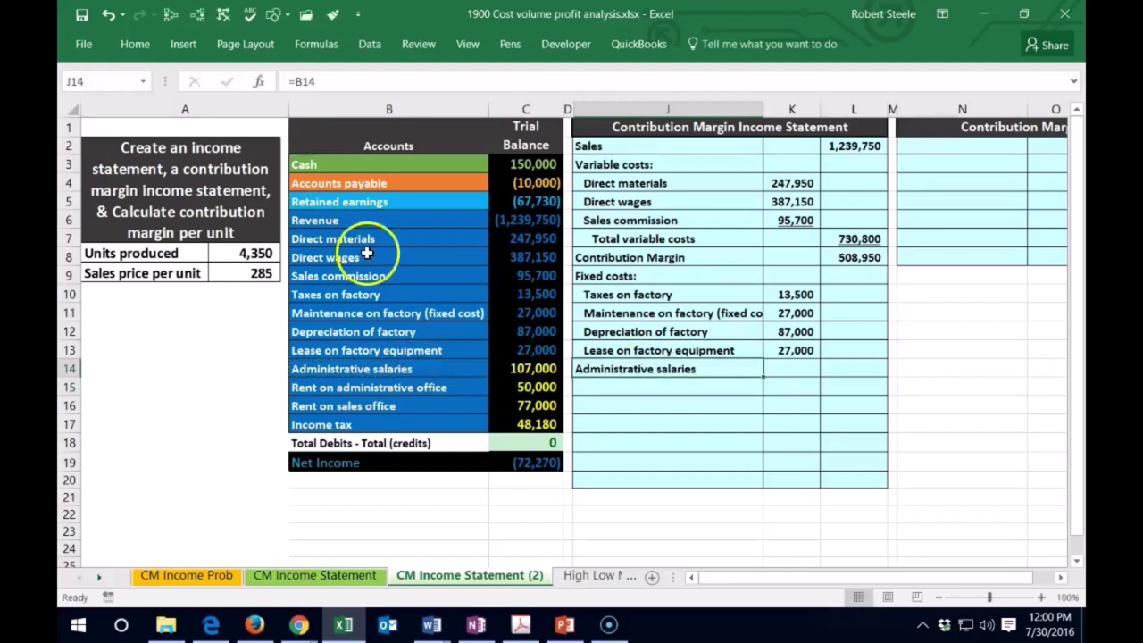
pyautogui.click(141, 56)
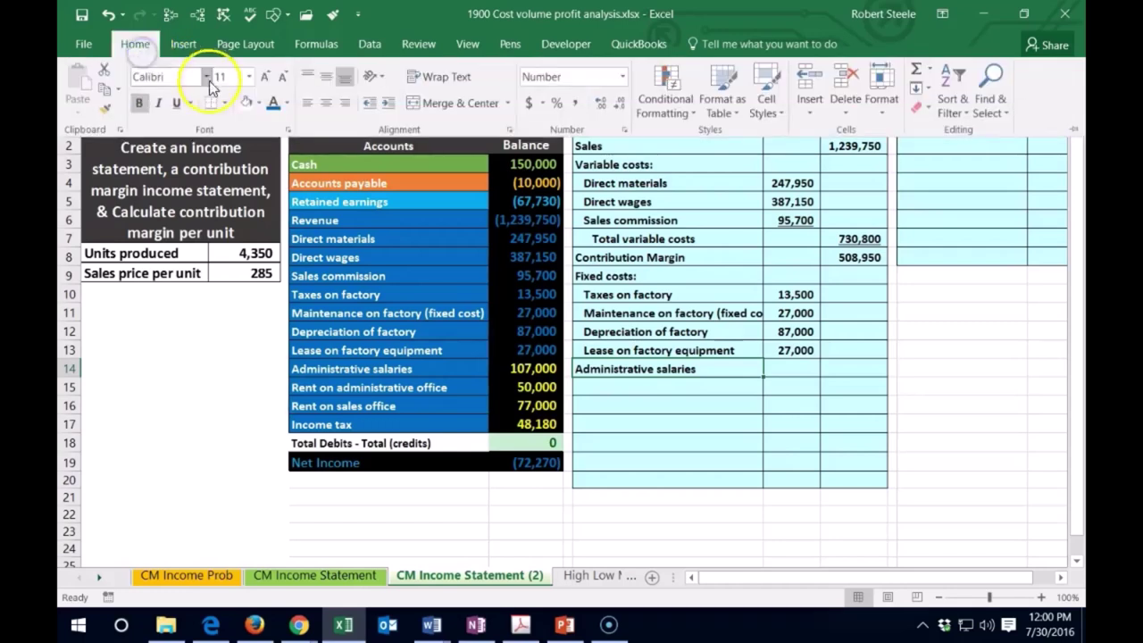
pyautogui.click(389, 104)
# - Link the administrative salaries amount in K14 to the trial balance figure in C14
pyautogui.click(745, 373)
pyautogui.click(786, 366)
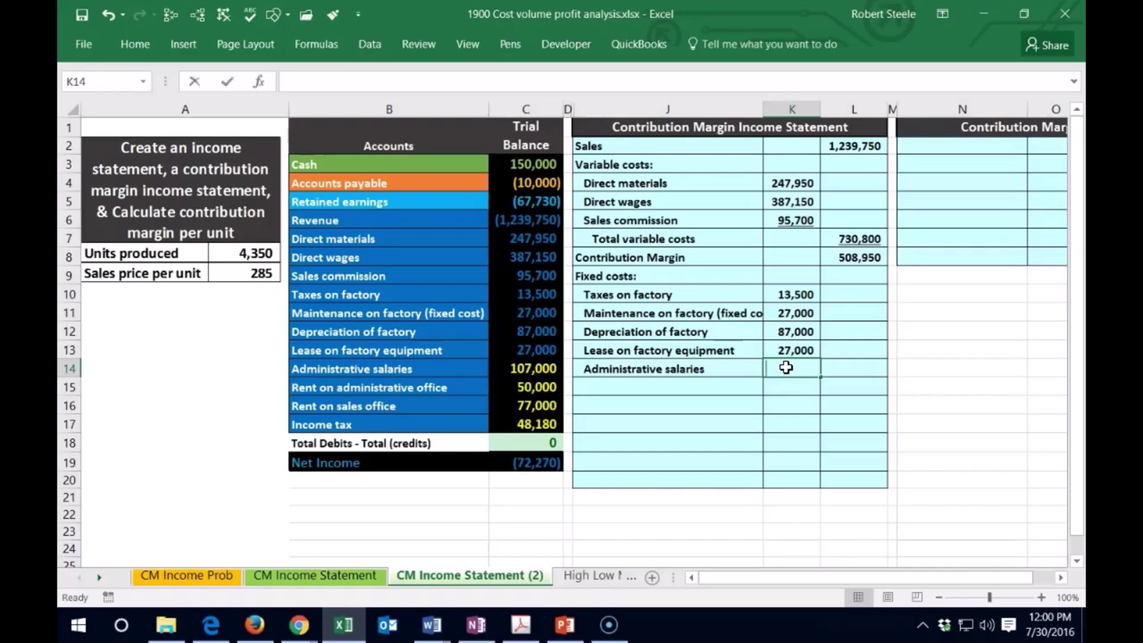
pyautogui.write('=')
pyautogui.click(539, 369)
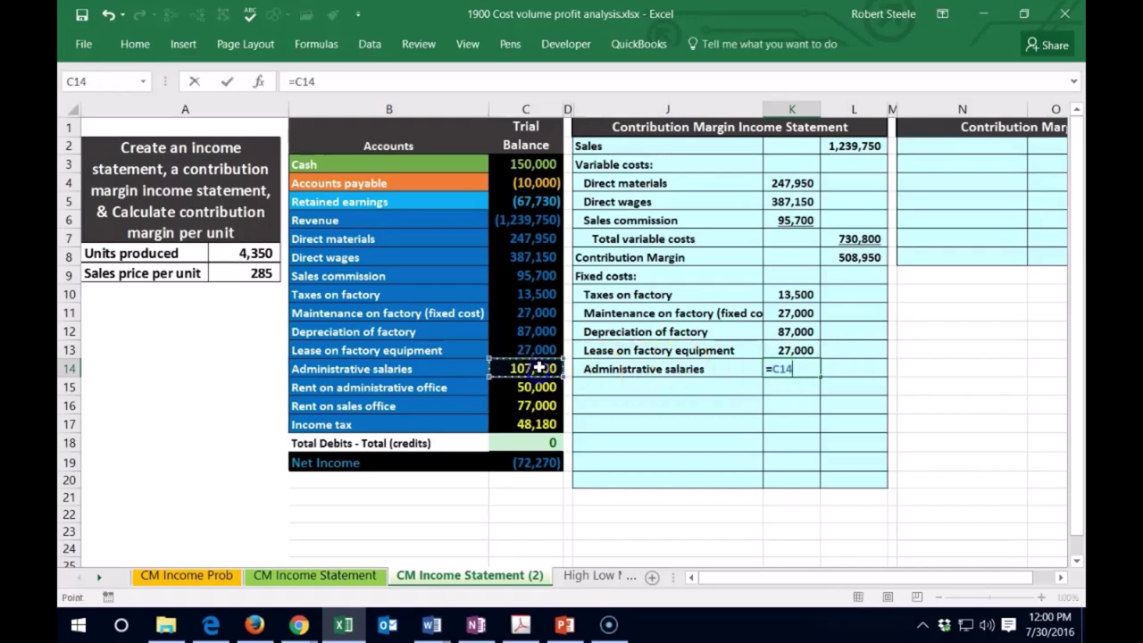
pyautogui.press('Return')
# - Change the font colour of the administrative salaries balance in C14 to blue
pyautogui.click(539, 369)
pyautogui.rightClick(541, 367)
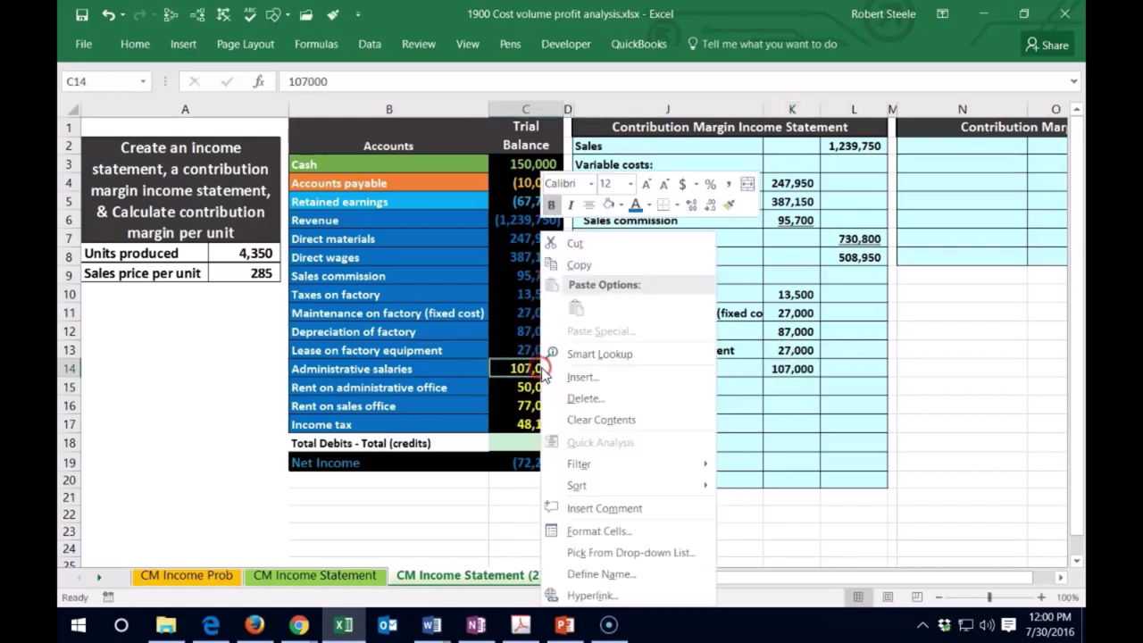
pyautogui.press('Escape')
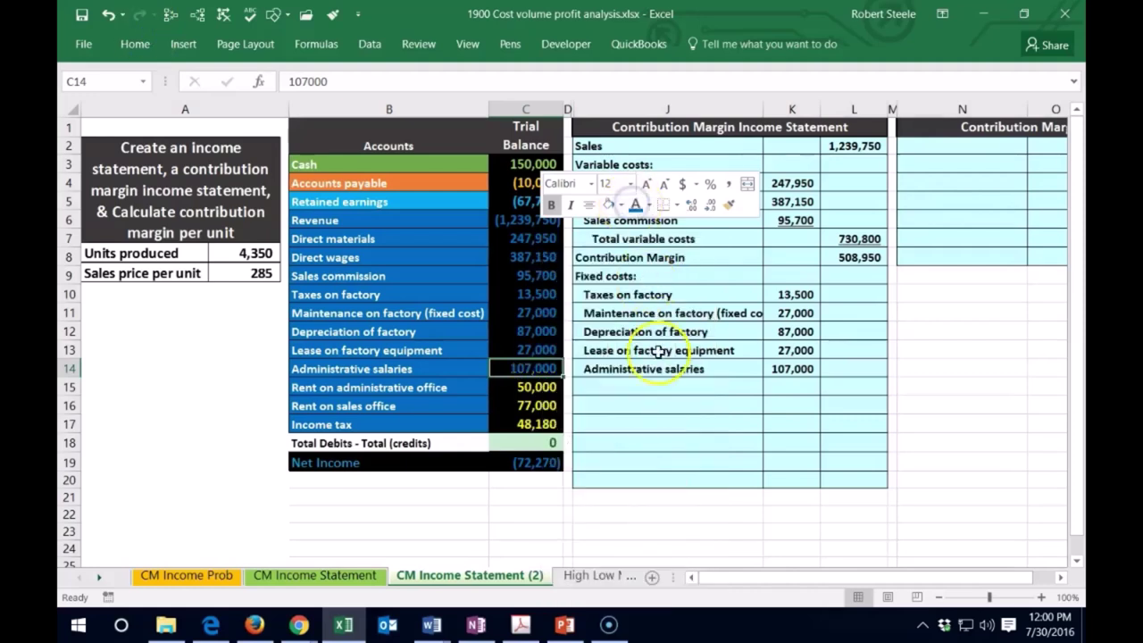
# - Link J15 to the rent on administrative office account name in B15 and indent it one level
pyautogui.click(641, 390)
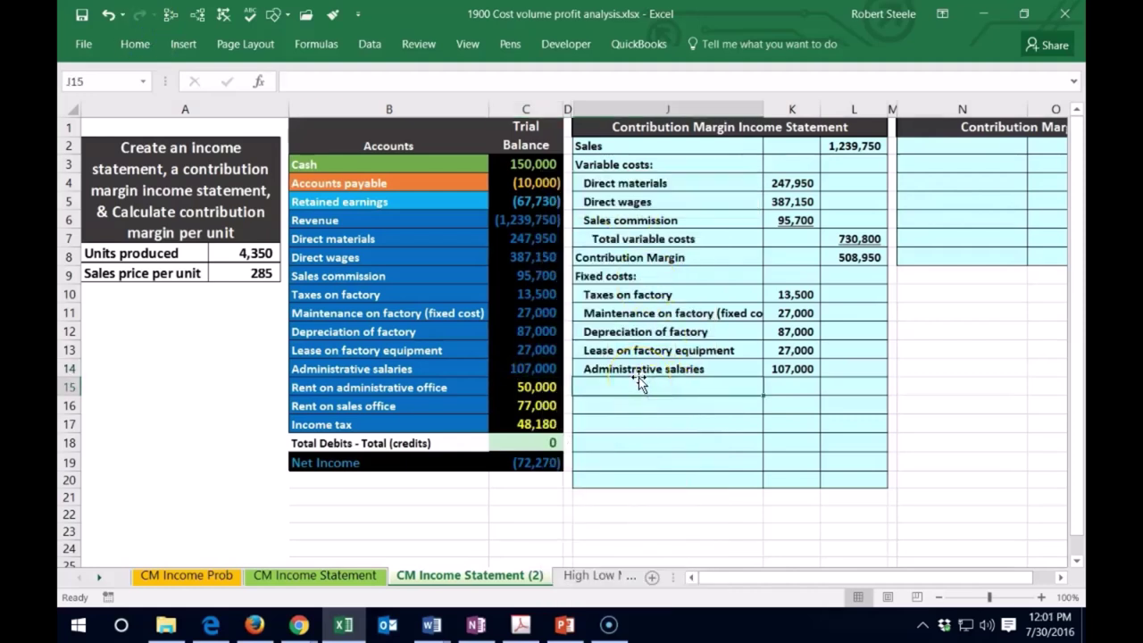
pyautogui.write('=')
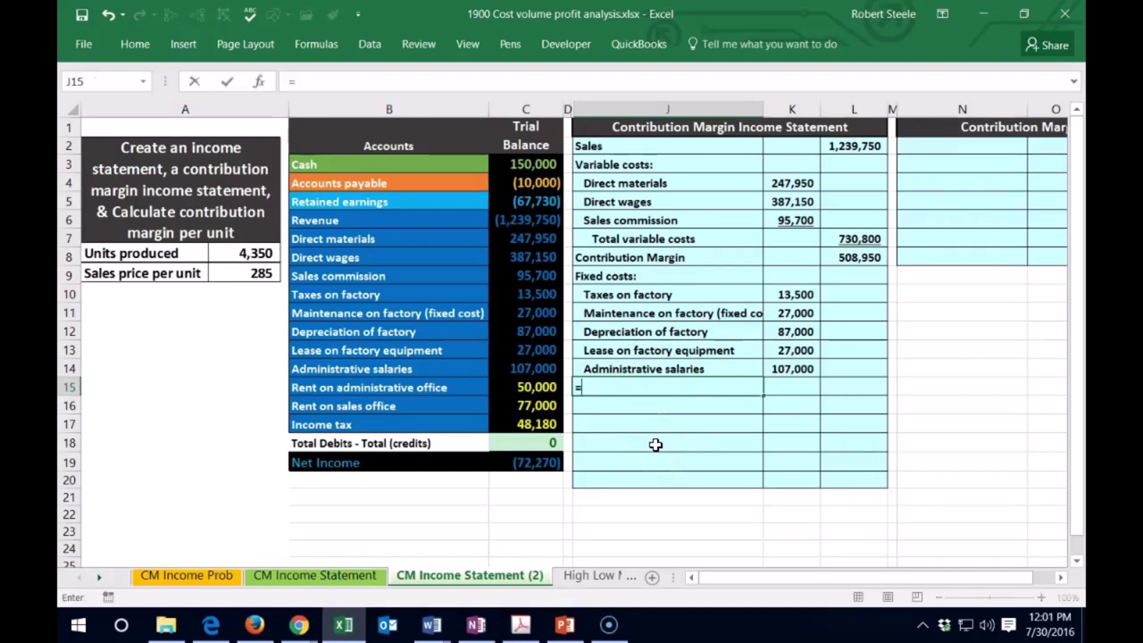
pyautogui.click(421, 387)
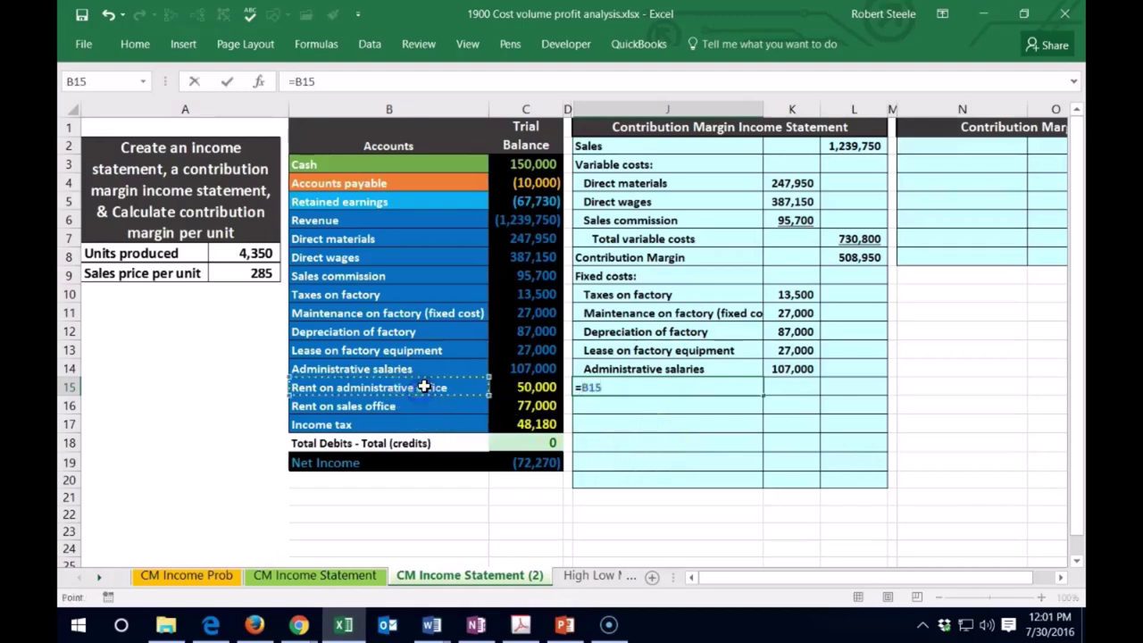
pyautogui.press('Return')
pyautogui.press('Up')
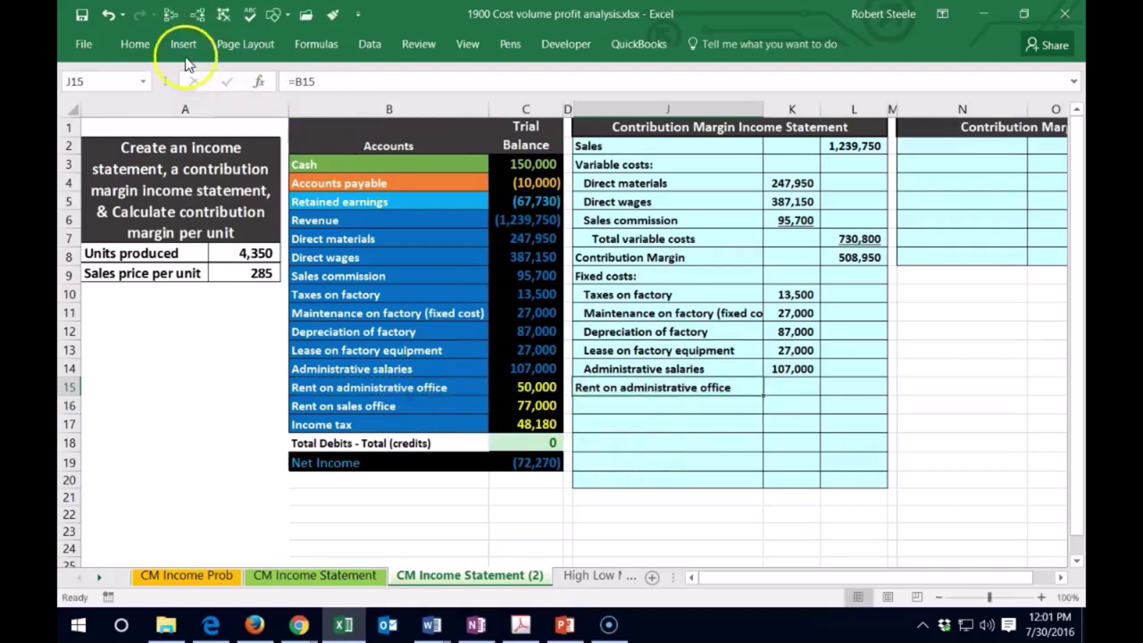
pyautogui.click(135, 43)
pyautogui.click(390, 104)
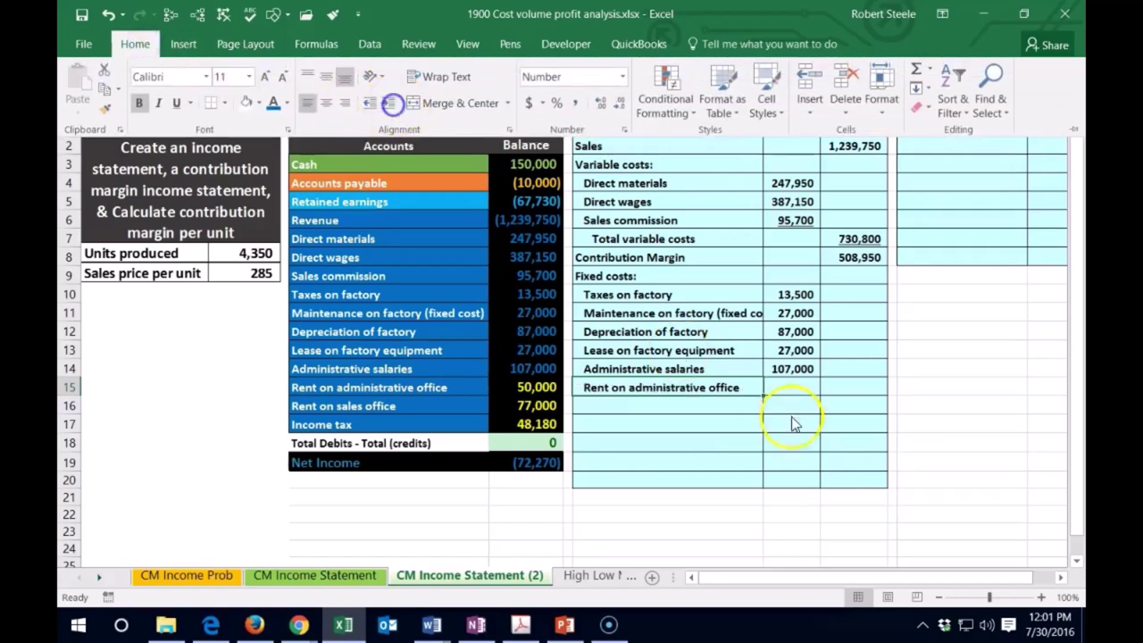
# - Link the rent on administrative office amount in K15 to the trial balance figure in C15
pyautogui.click(779, 377)
pyautogui.click(791, 387)
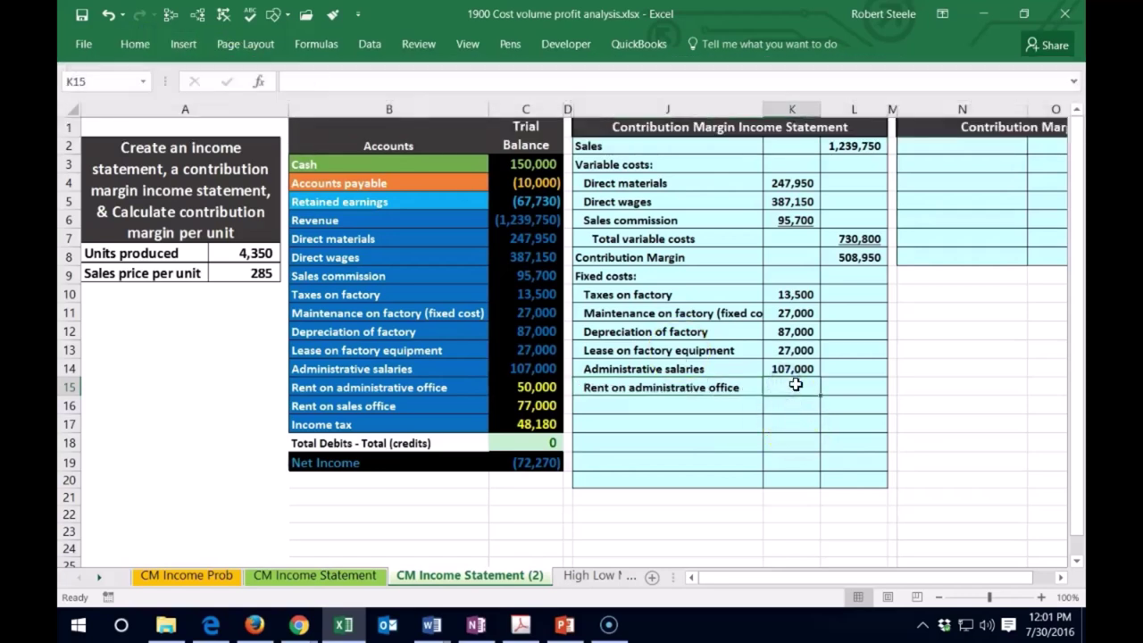
pyautogui.write('=')
pyautogui.click(536, 386)
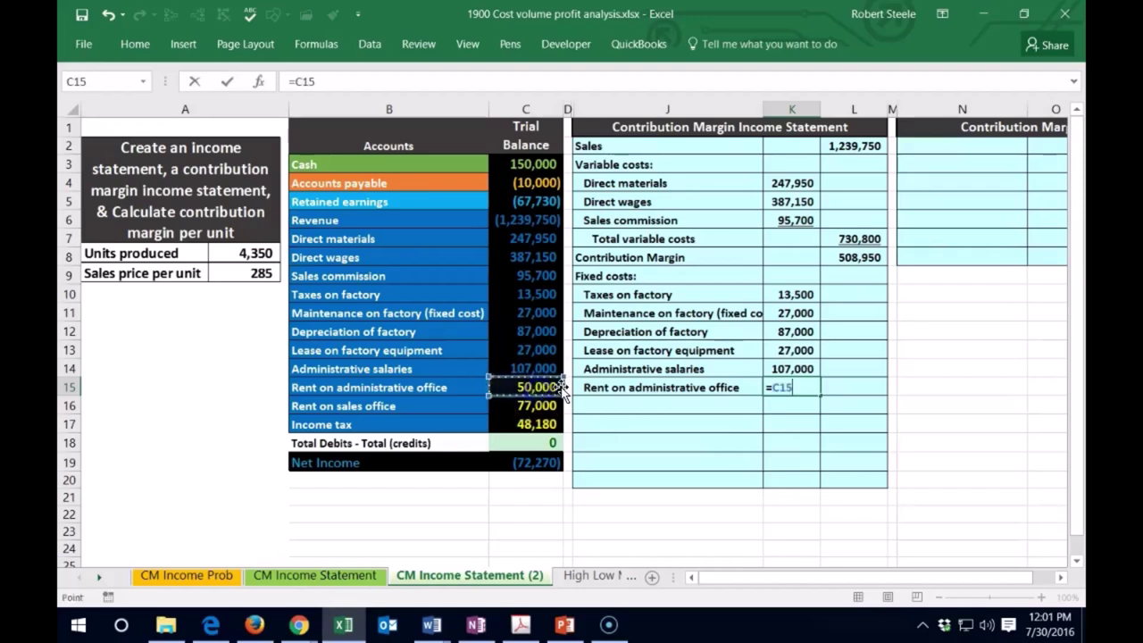
pyautogui.press('Return')
# - Change the font colour of the rent on administrative office balance in C15 to blue
pyautogui.rightClick(547, 386)
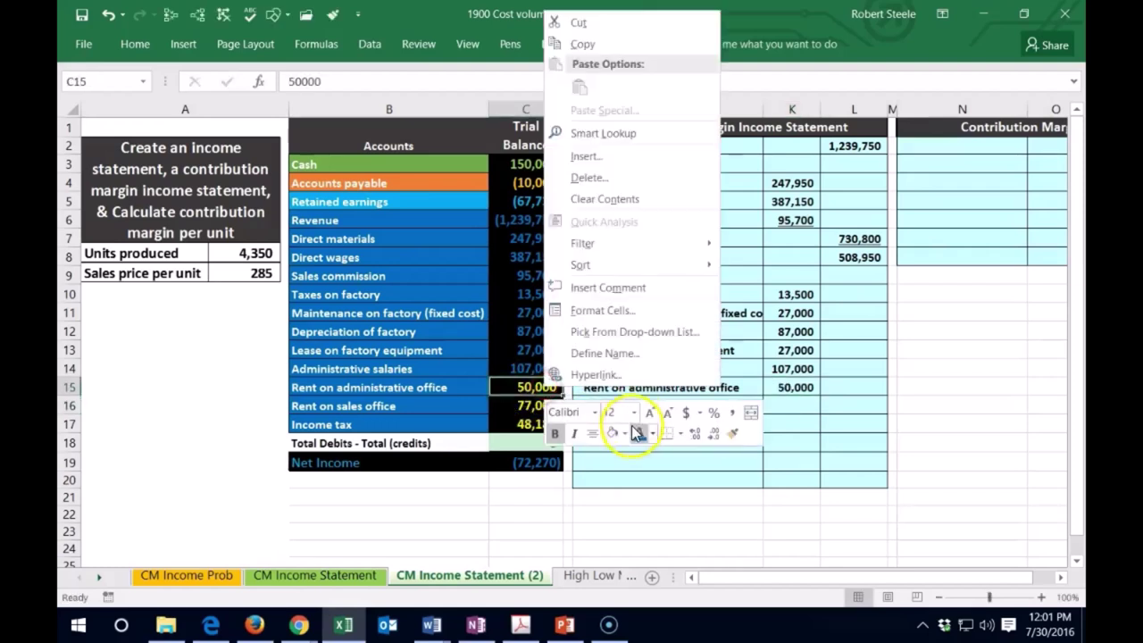
pyautogui.press('Escape')
pyautogui.click(628, 363)
# - Link J16 to the rent on sales office account name in B16 and indent it one level
pyautogui.click(613, 405)
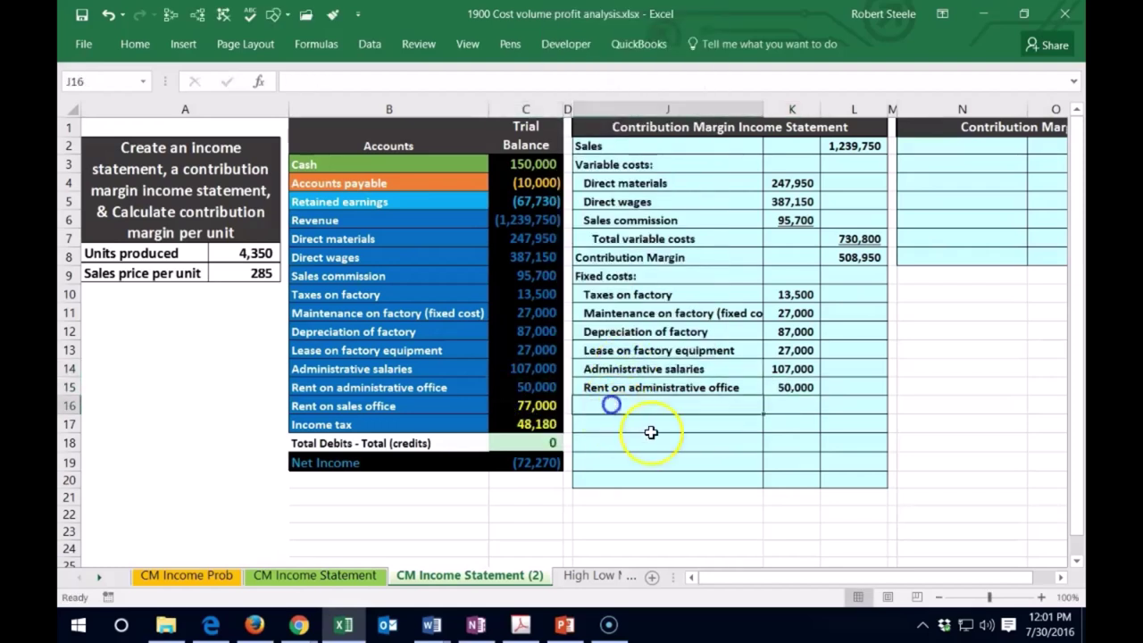
pyautogui.write('=')
pyautogui.click(347, 403)
pyautogui.press('Return')
pyautogui.press('Up')
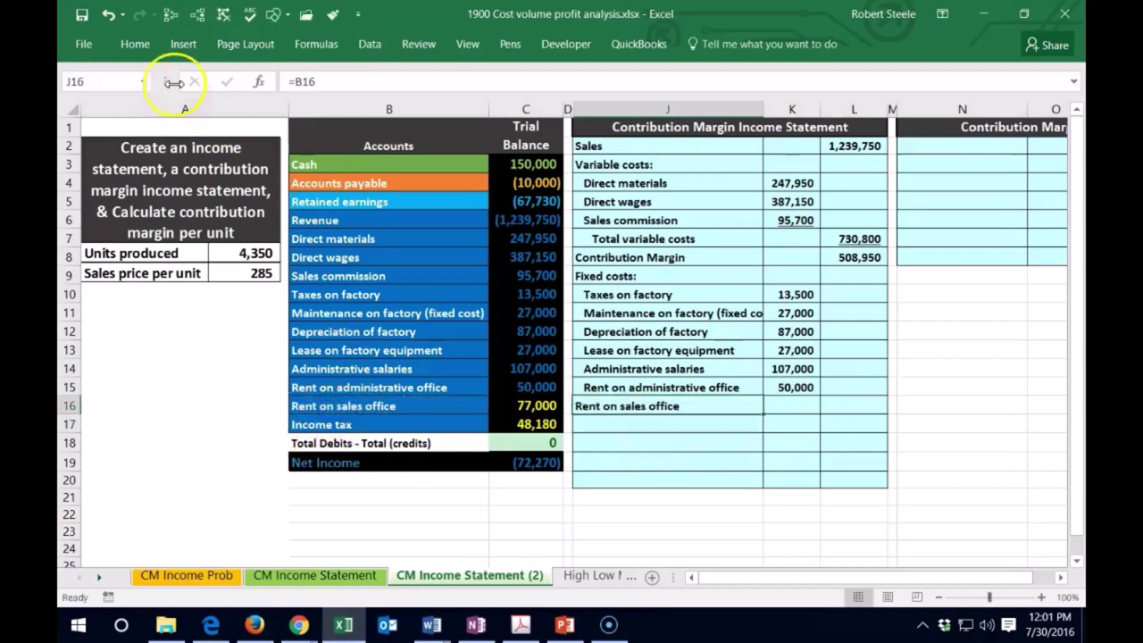
pyautogui.click(135, 44)
pyautogui.click(389, 103)
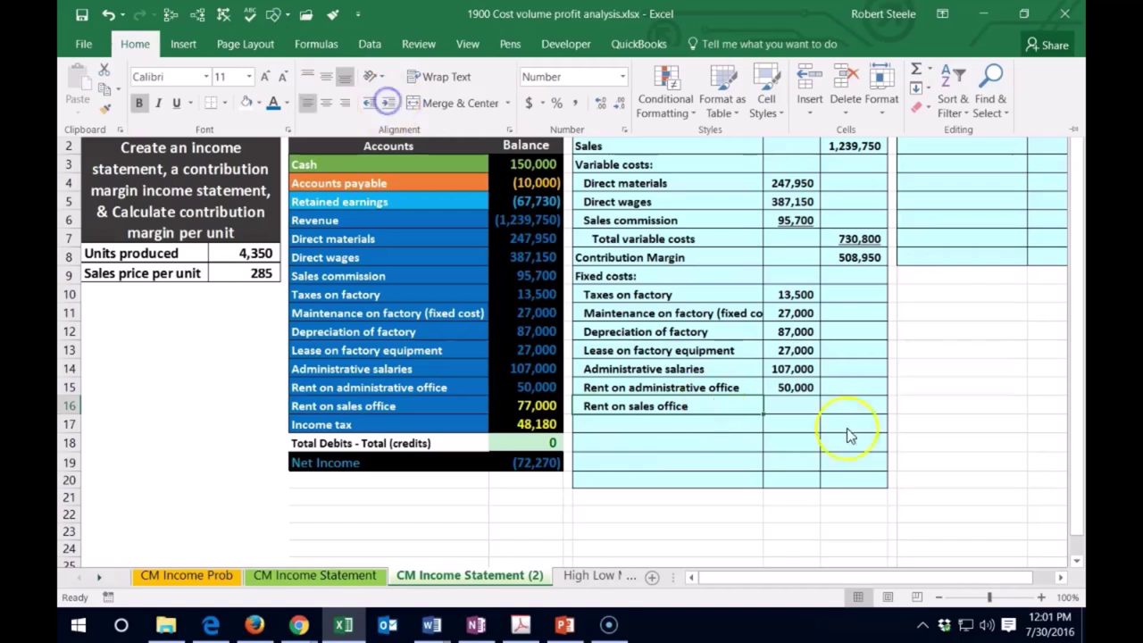
# - Link the rent on sales office amount in K16 to the trial balance figure in C16 and underline it
pyautogui.click(791, 404)
pyautogui.write('=')
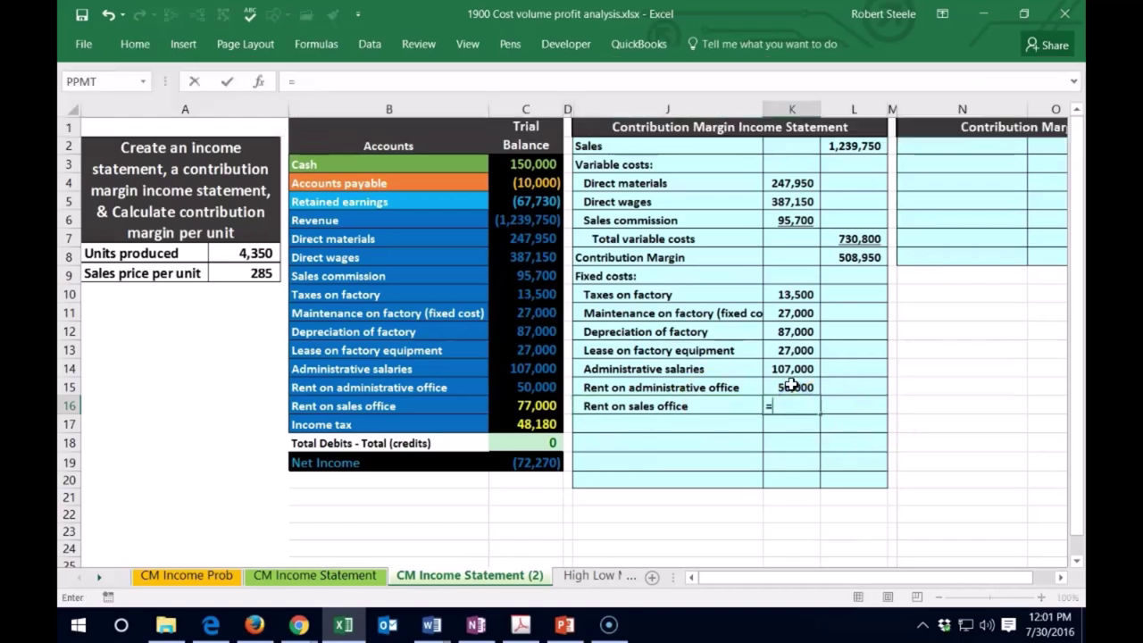
pyautogui.click(533, 406)
pyautogui.press('Return')
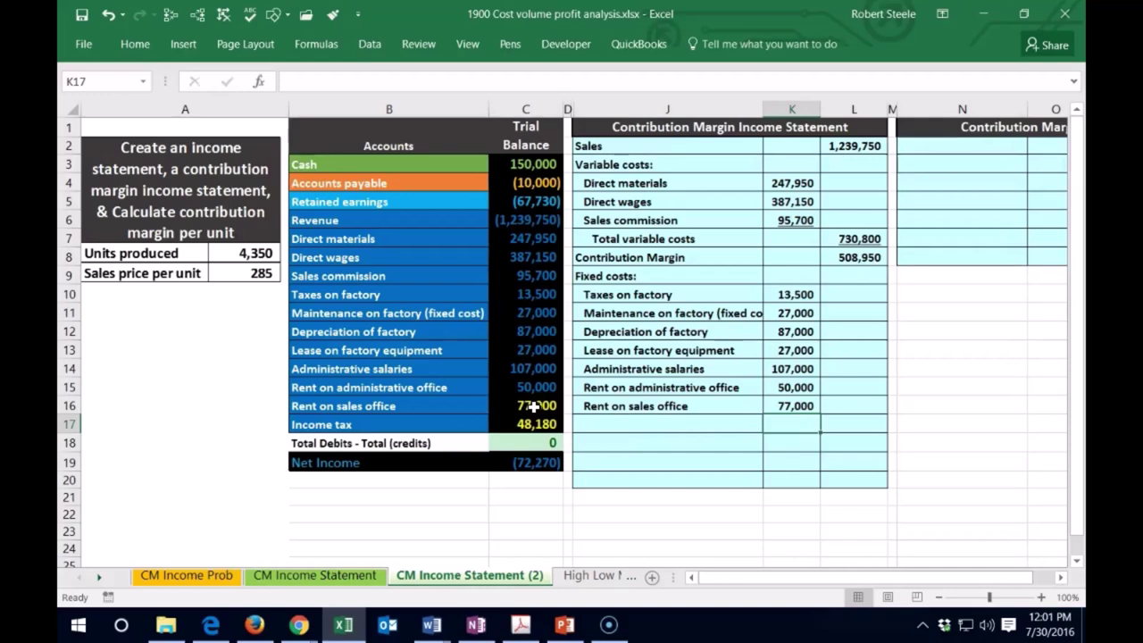
pyautogui.press('Up')
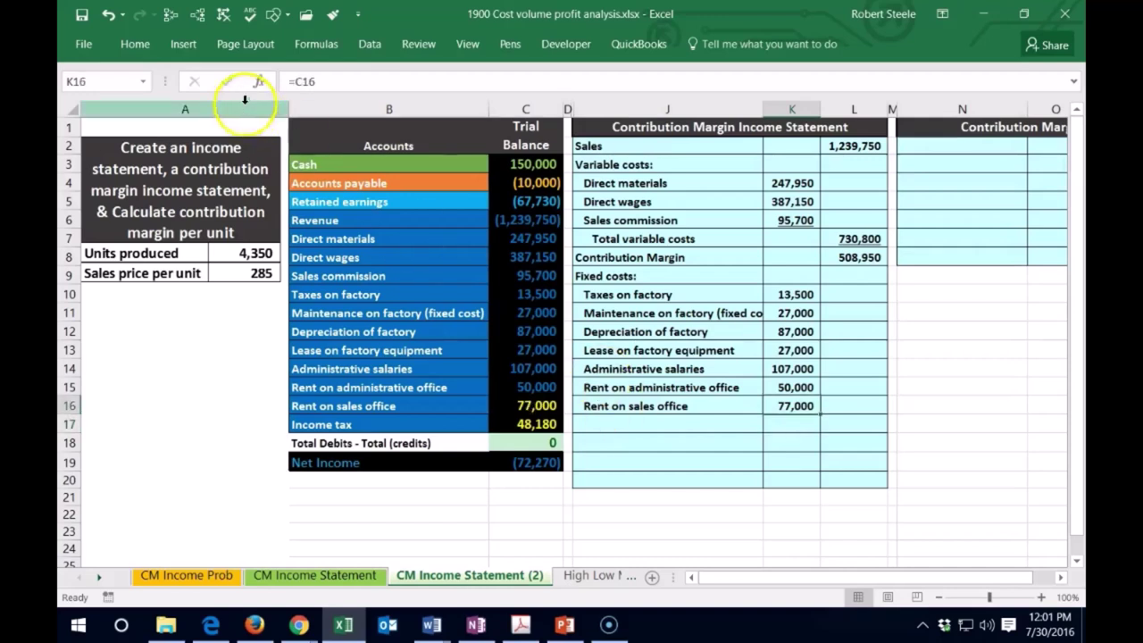
pyautogui.click(134, 44)
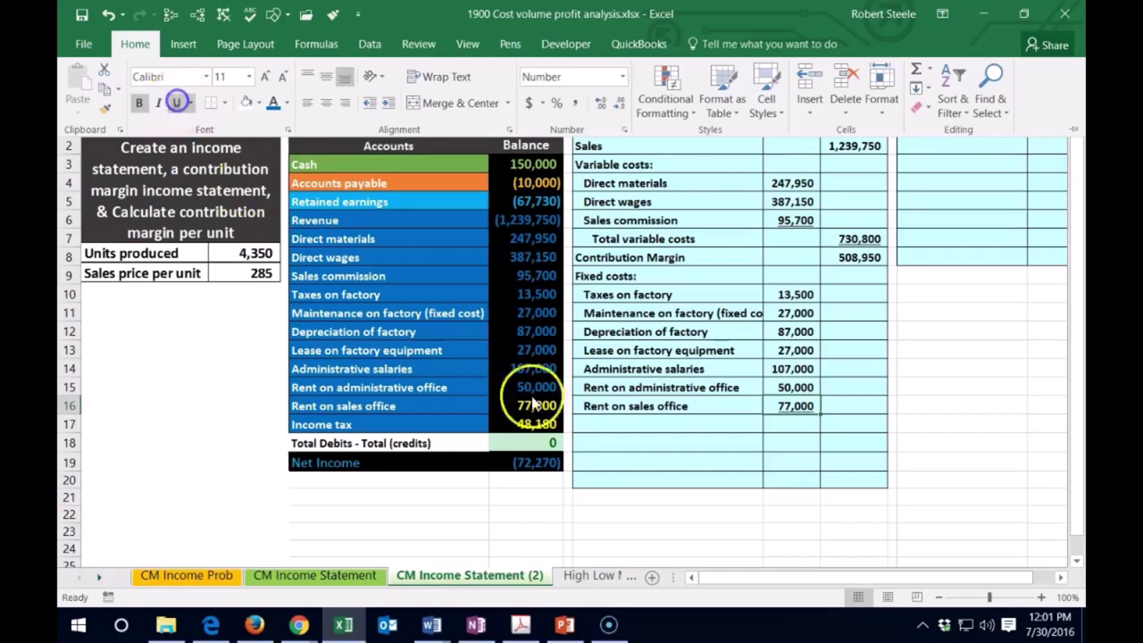
# - Enter the label "Total fixed costs" in J17 and indent it two levels
pyautogui.click(622, 427)
pyautogui.click(620, 420)
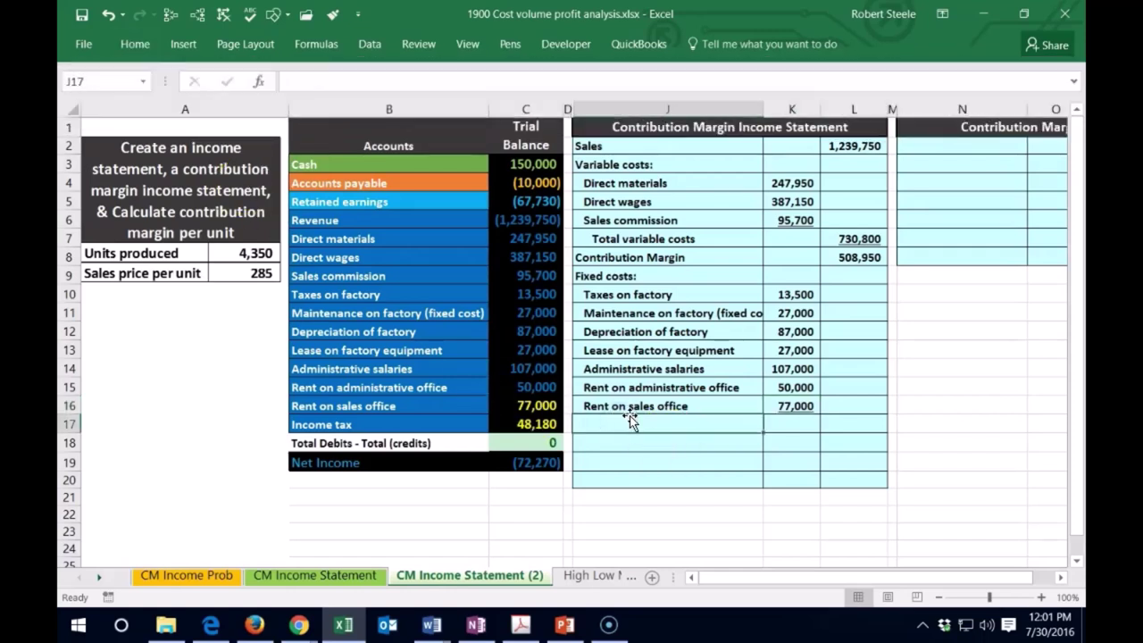
pyautogui.write('T')
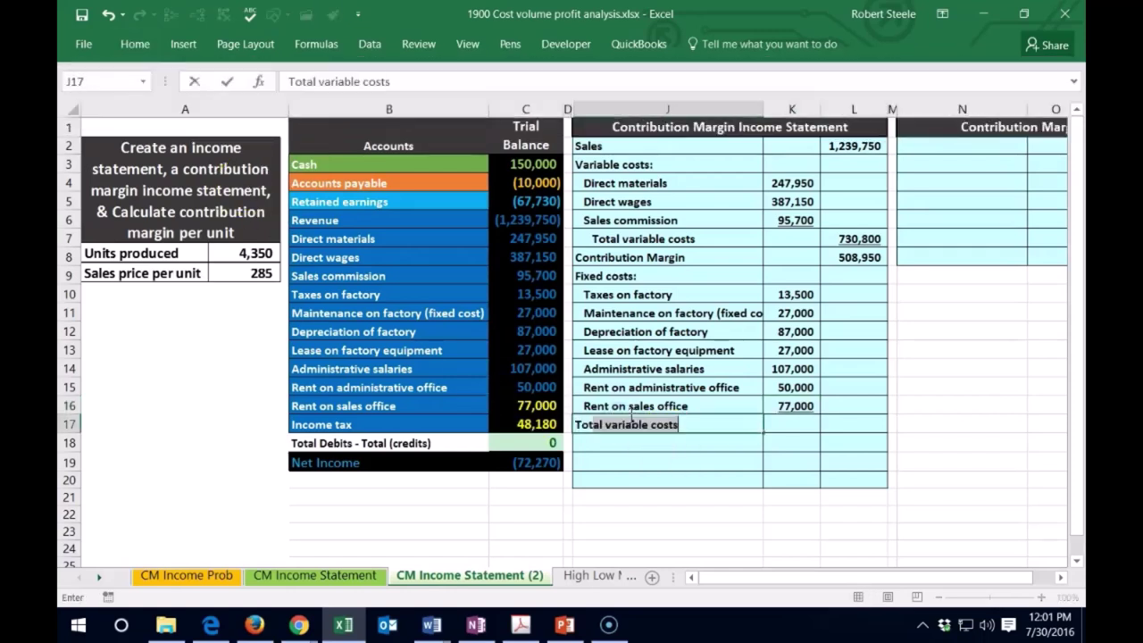
pyautogui.write('otal fixed')
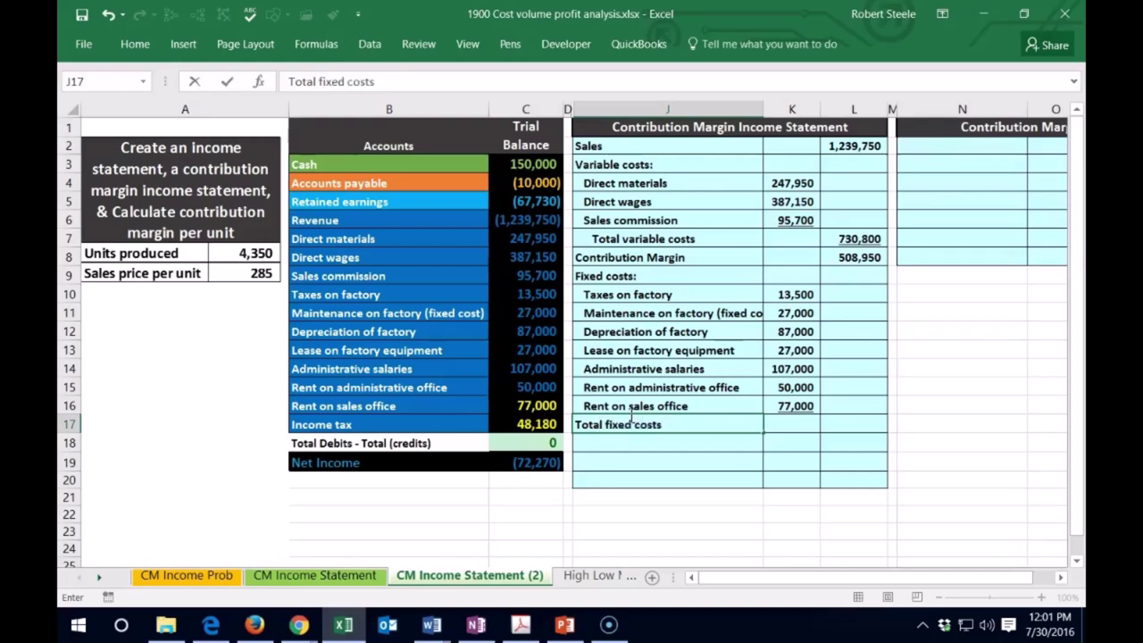
pyautogui.write(' costs')
pyautogui.press('Return')
pyautogui.click(631, 419)
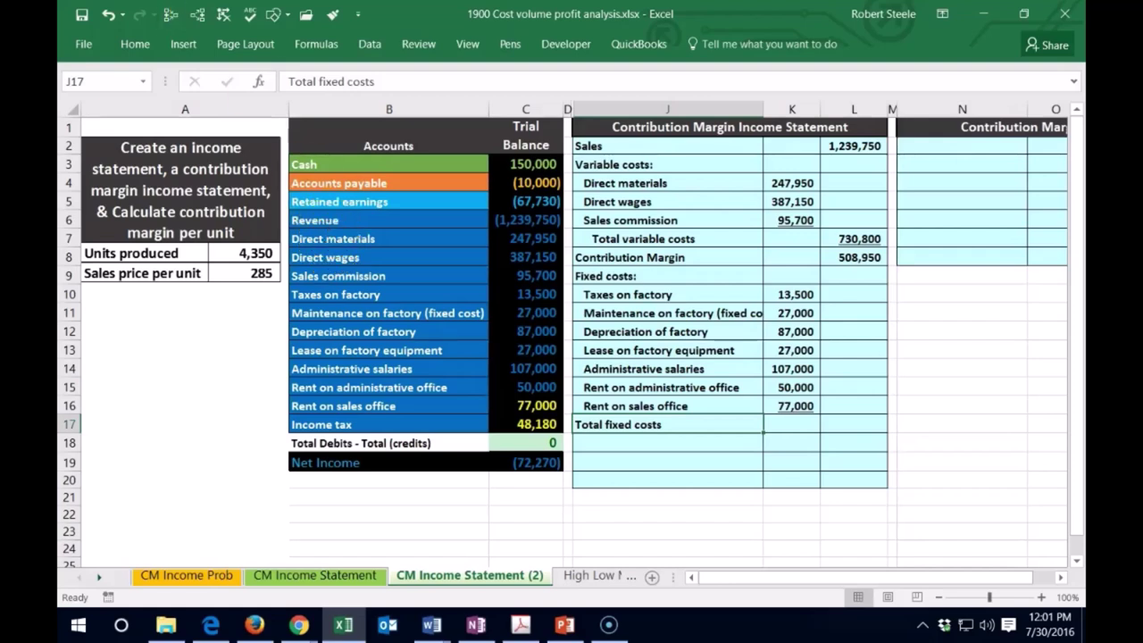
pyautogui.click(132, 43)
pyautogui.click(387, 105)
pyautogui.click(388, 105)
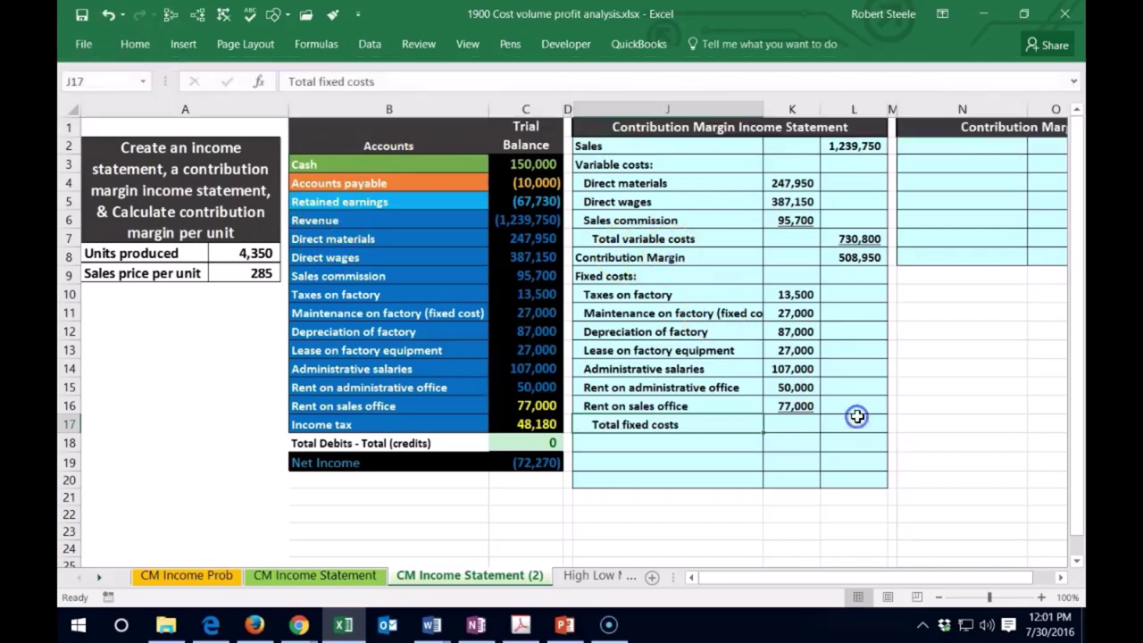
# - Total the fixed costs in L17 with a SUM of K10:K16
pyautogui.click(856, 417)
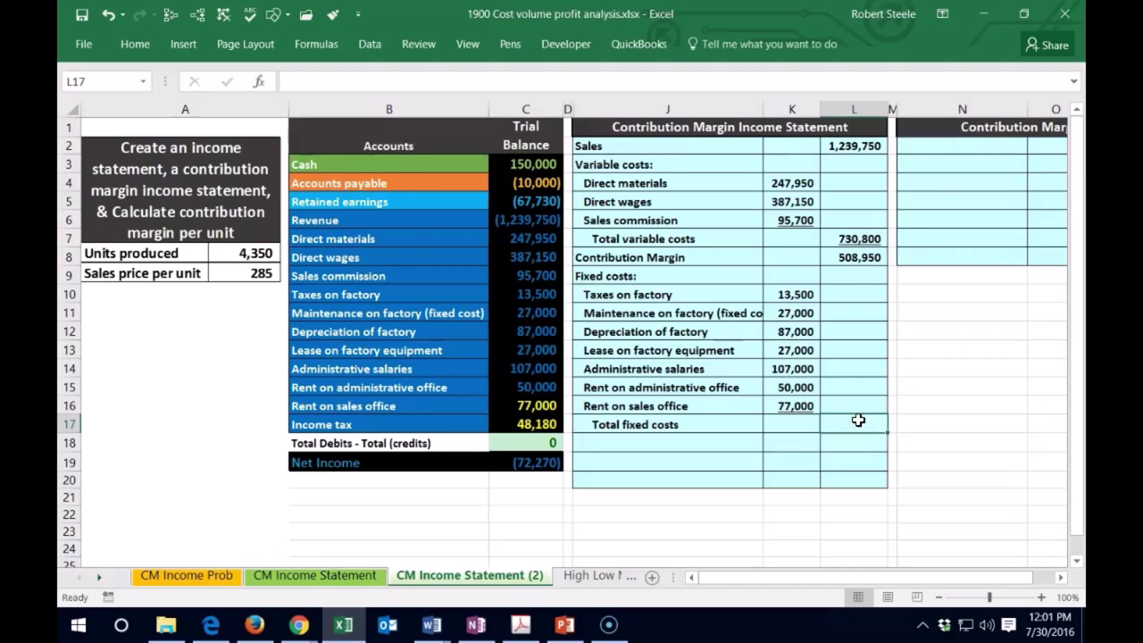
pyautogui.write('=sum(')
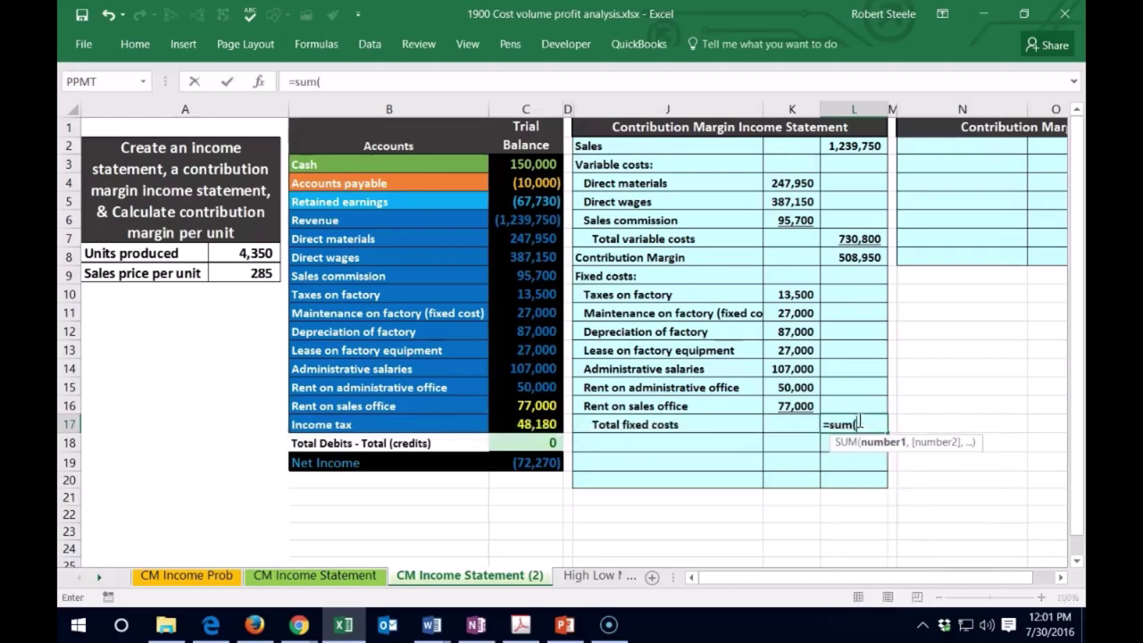
pyautogui.moveTo(796, 295); pyautogui.dragTo(809, 398)
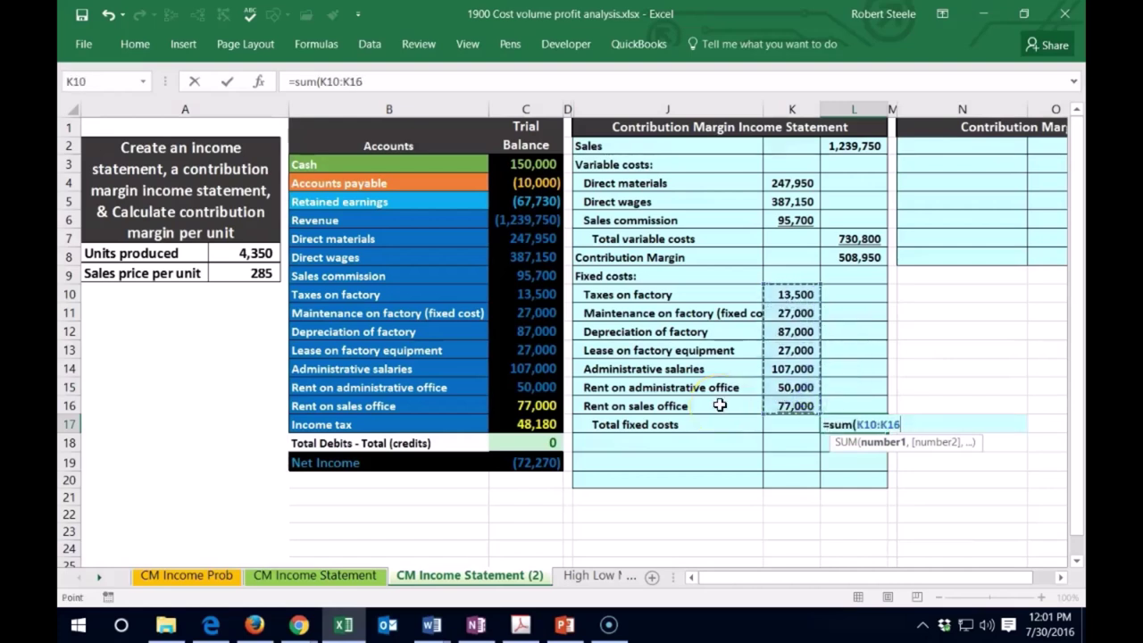
pyautogui.press('Return')
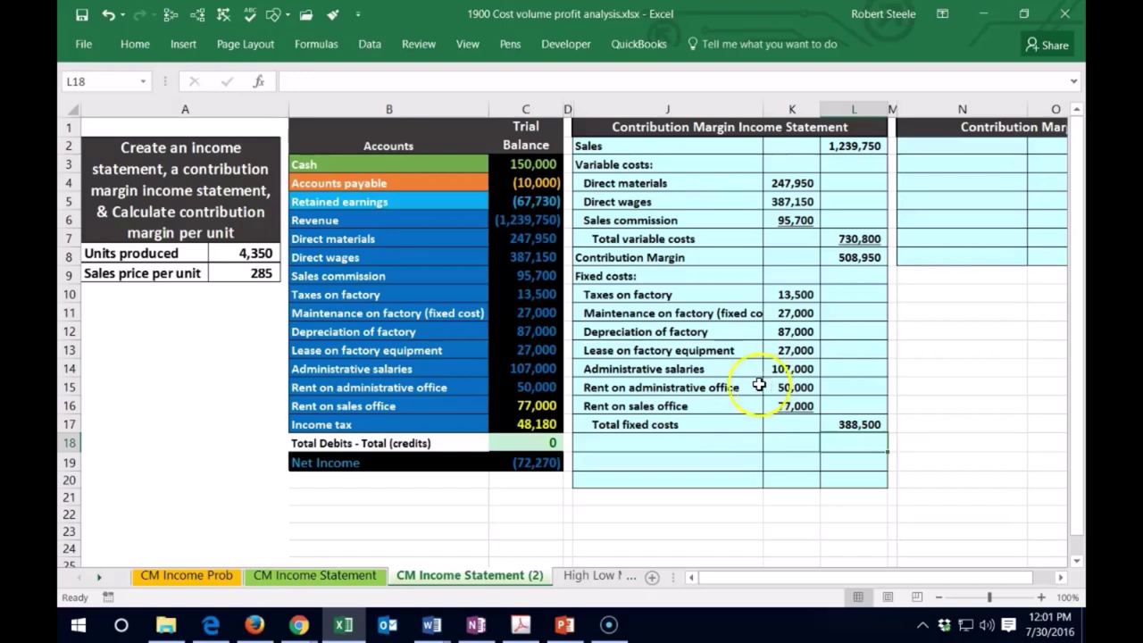
# - Change the font colour of the rent on sales office balance in C16 to blue
pyautogui.click(533, 406)
pyautogui.rightClick(542, 408)
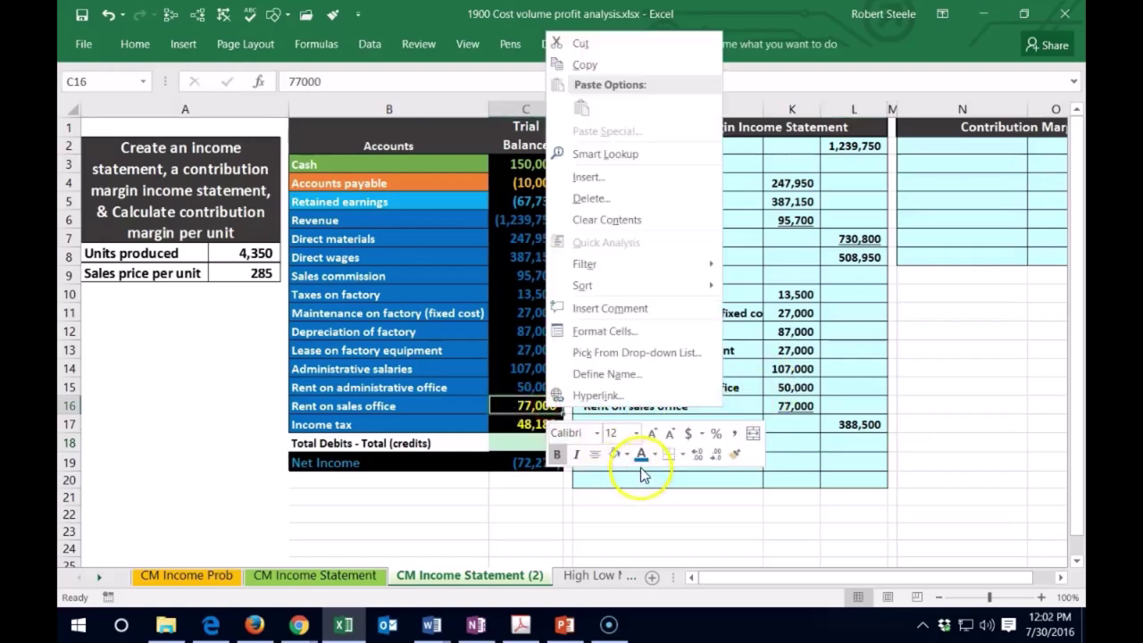
pyautogui.click(637, 503)
pyautogui.click(645, 529)
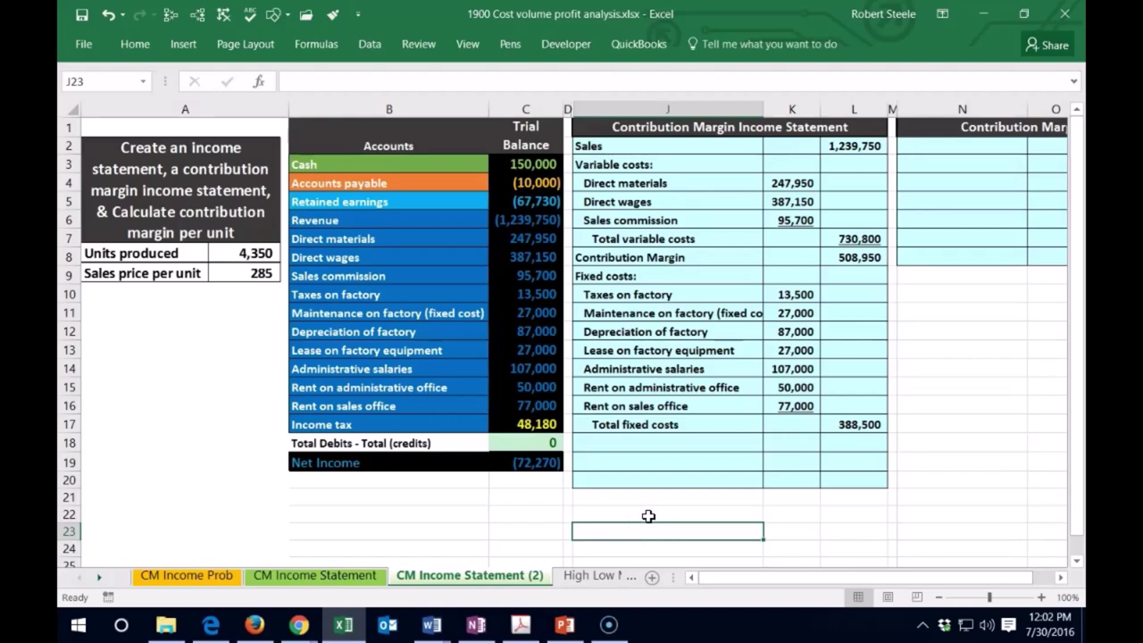
# - Enter the label "Income before income tax" in J18
pyautogui.click(623, 441)
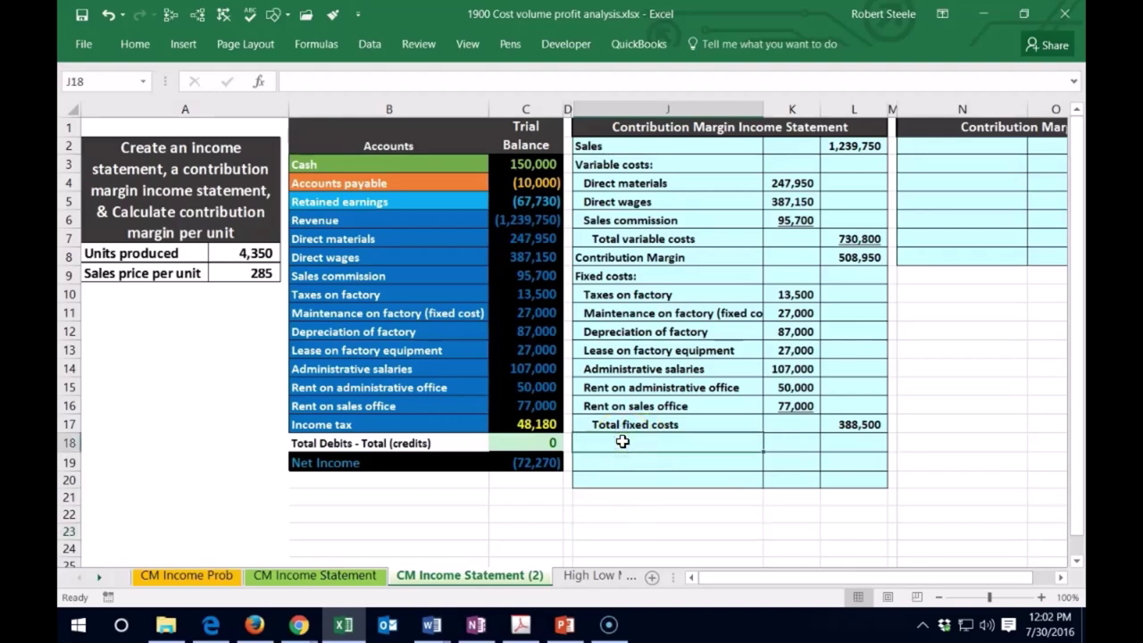
pyautogui.write('Income be')
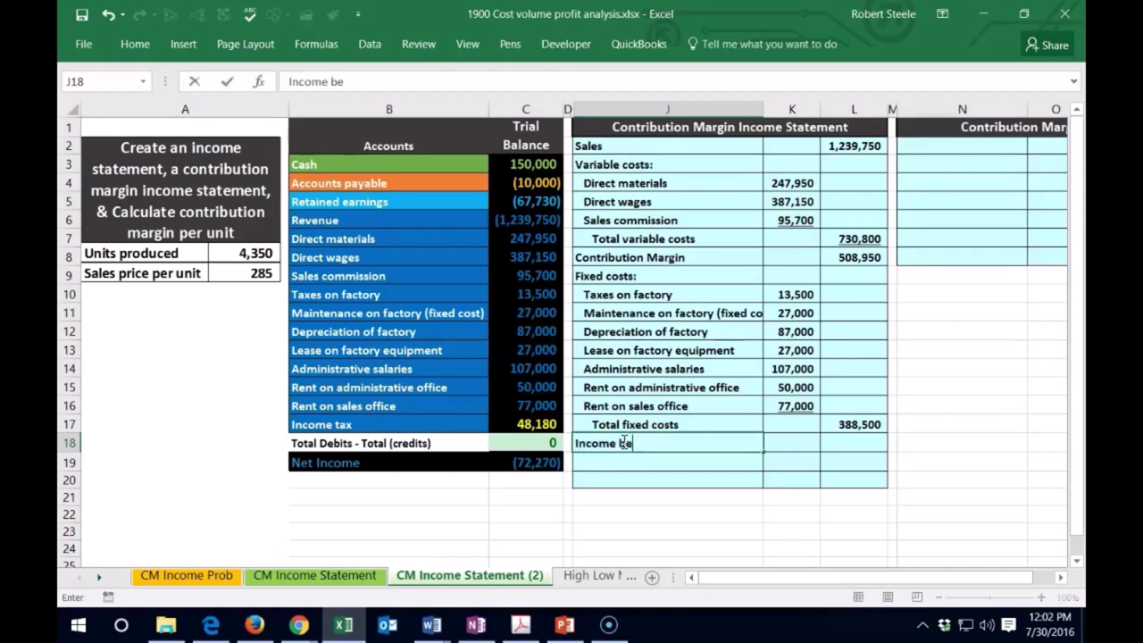
pyautogui.write('fore ta')
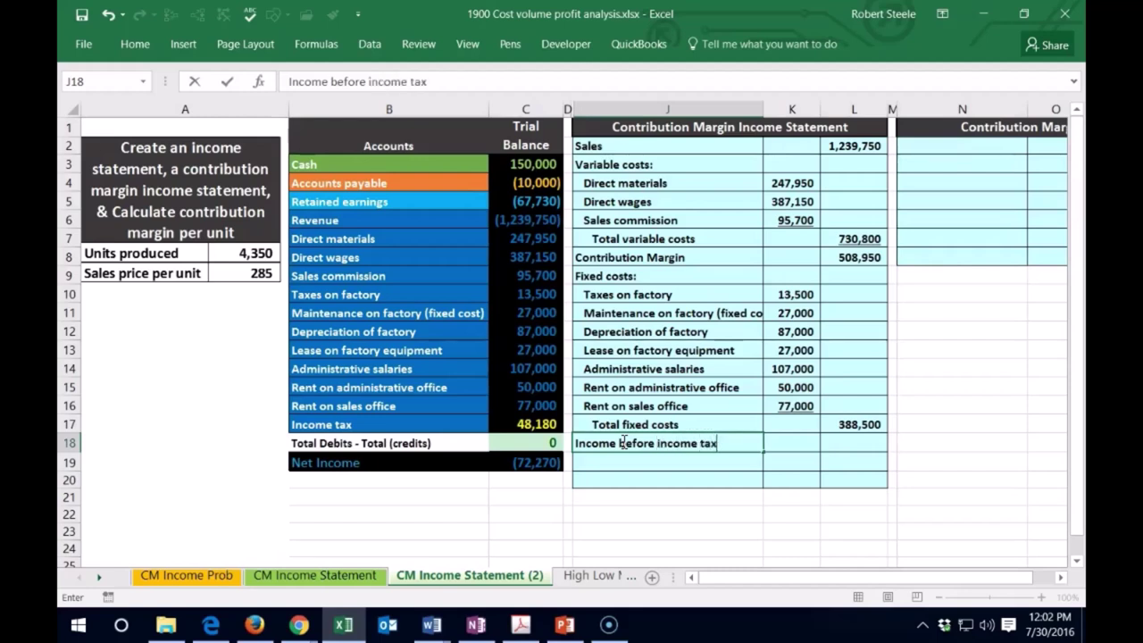
# - Calculate income before income tax in L18 as contribution margin L8 minus total fixed costs L17
pyautogui.press('Tab')
pyautogui.press('Tab')
pyautogui.write('=')
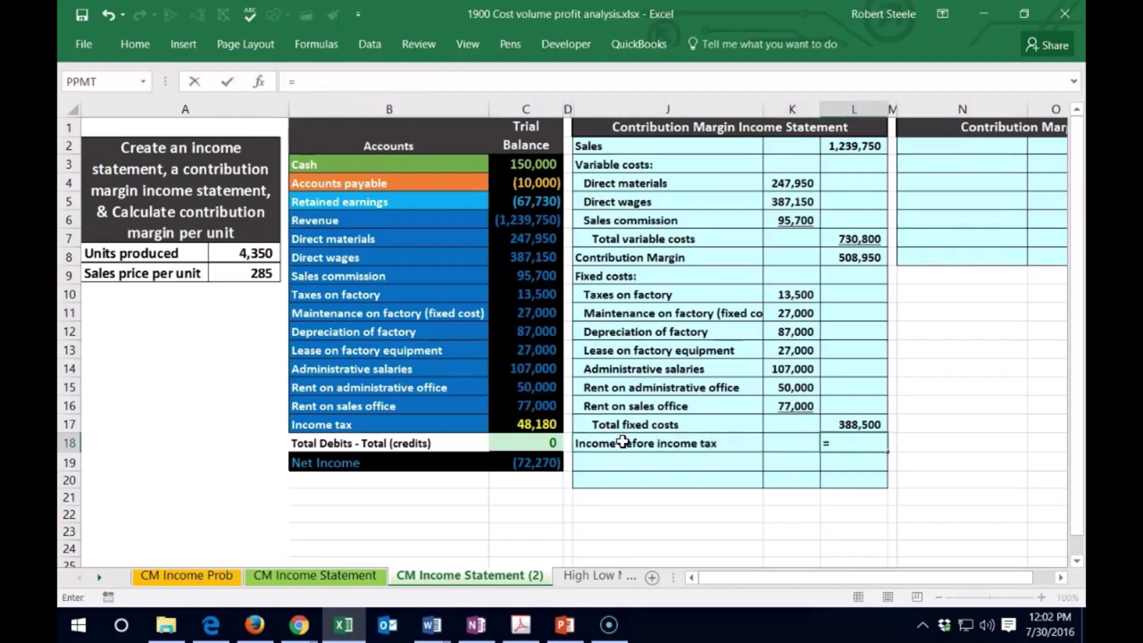
pyautogui.click(834, 257)
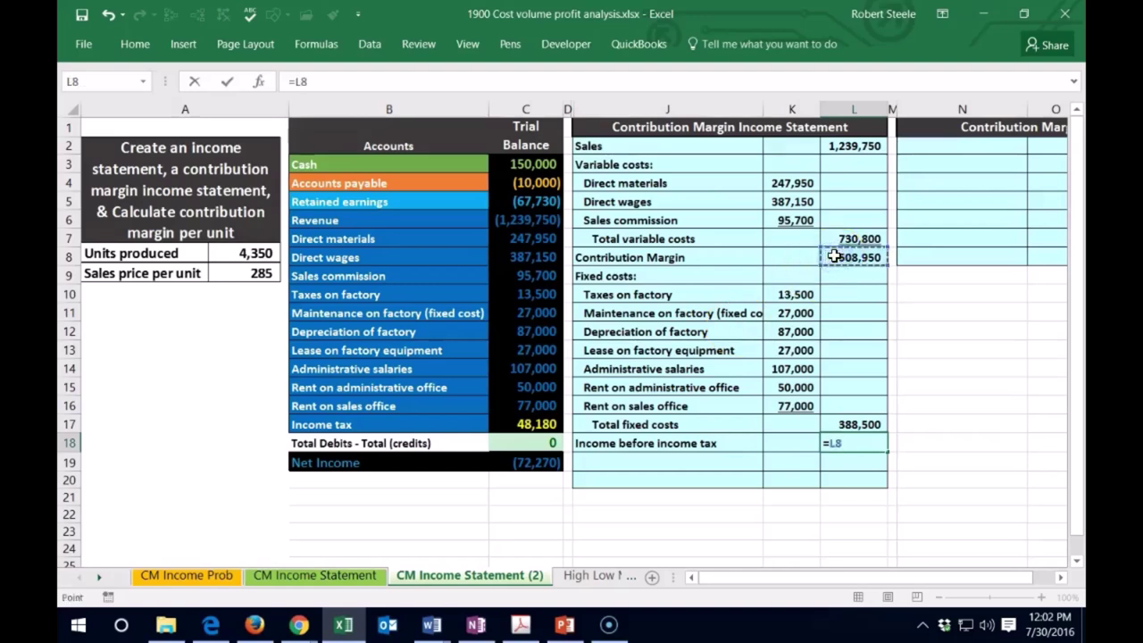
pyautogui.write('-')
pyautogui.click(866, 423)
pyautogui.press('Return')
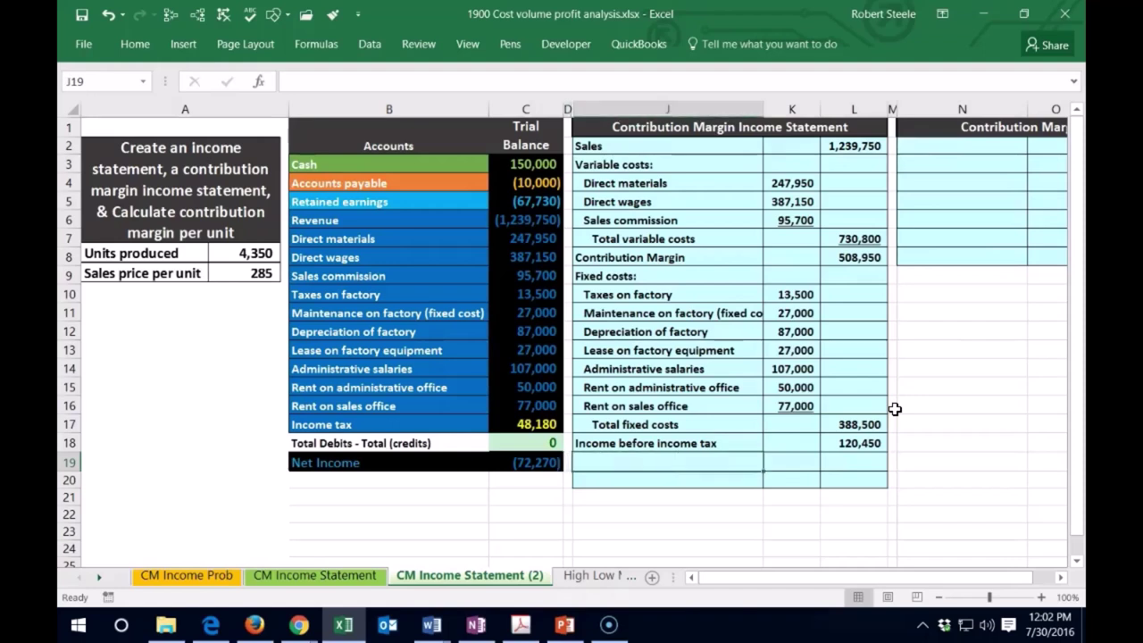
# - Link J19 to the income tax account name in B17
pyautogui.write('+')
pyautogui.press('Left')
pyautogui.press('Left')
pyautogui.press('Left')
pyautogui.press('Up')
pyautogui.press('Up')
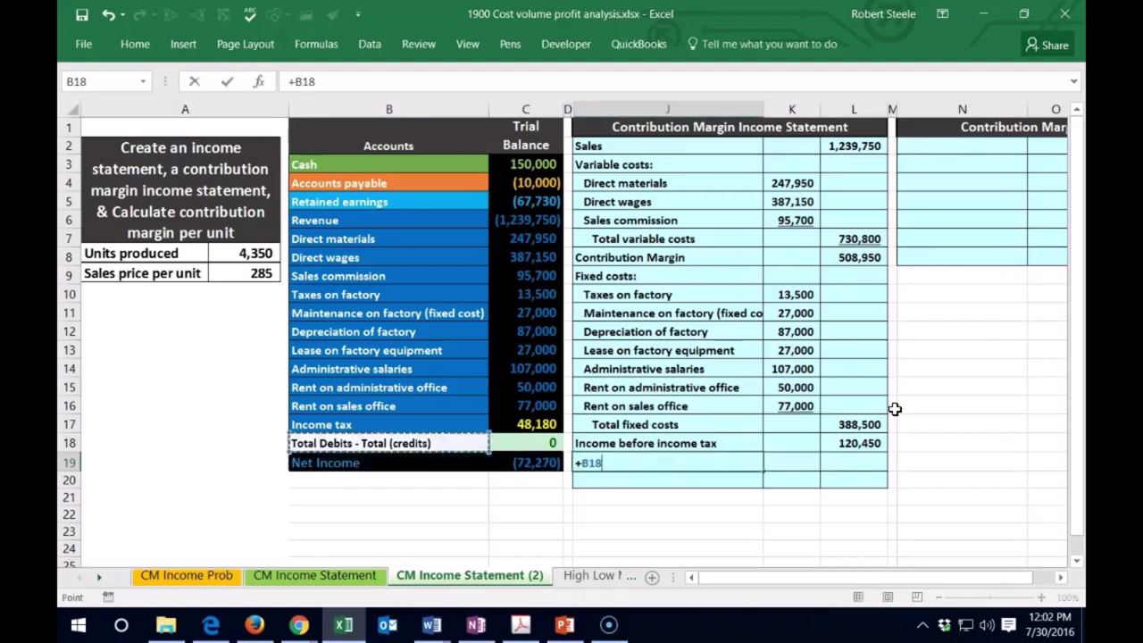
pyautogui.press('Return')
# - Underline the income before income tax amount in L18
pyautogui.press('Right')
pyautogui.press('Right')
pyautogui.press('Up')
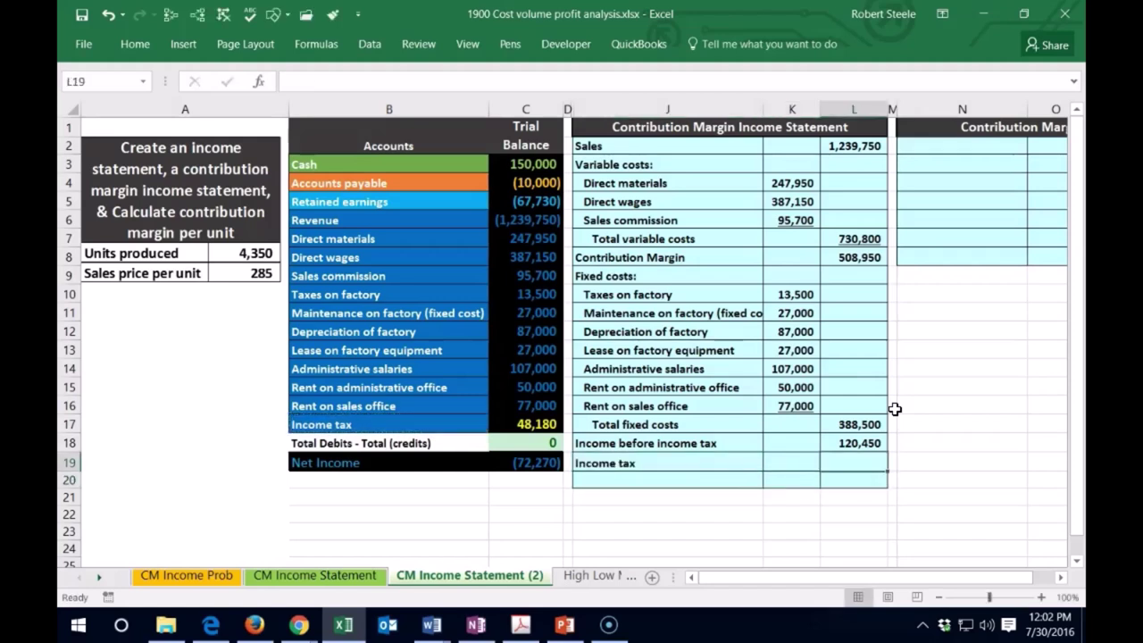
pyautogui.press('Up')
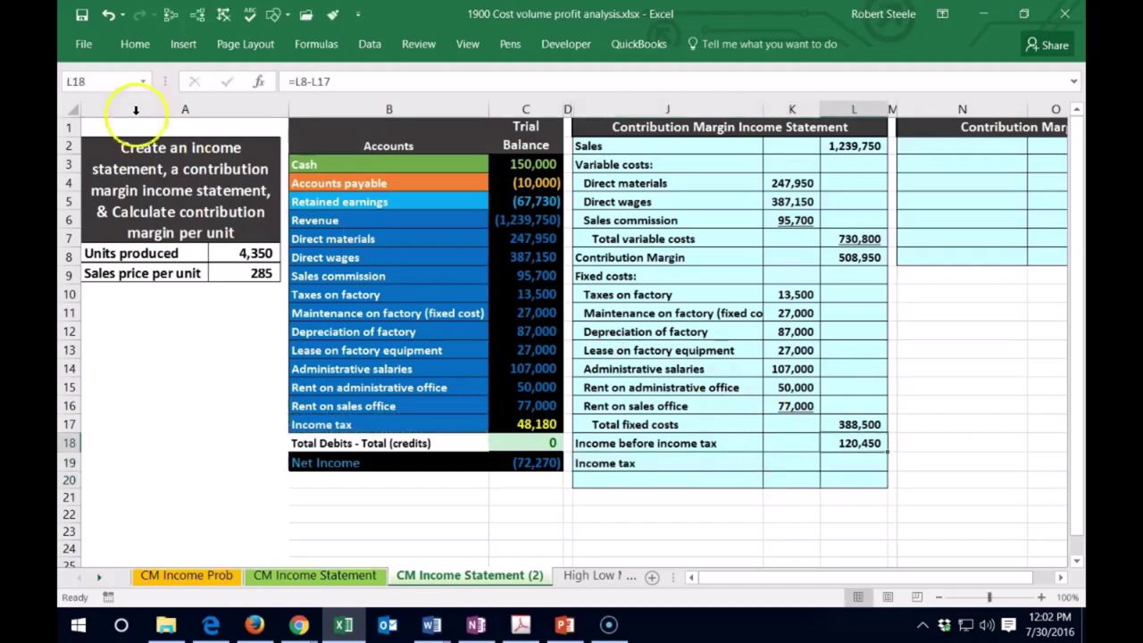
pyautogui.click(135, 46)
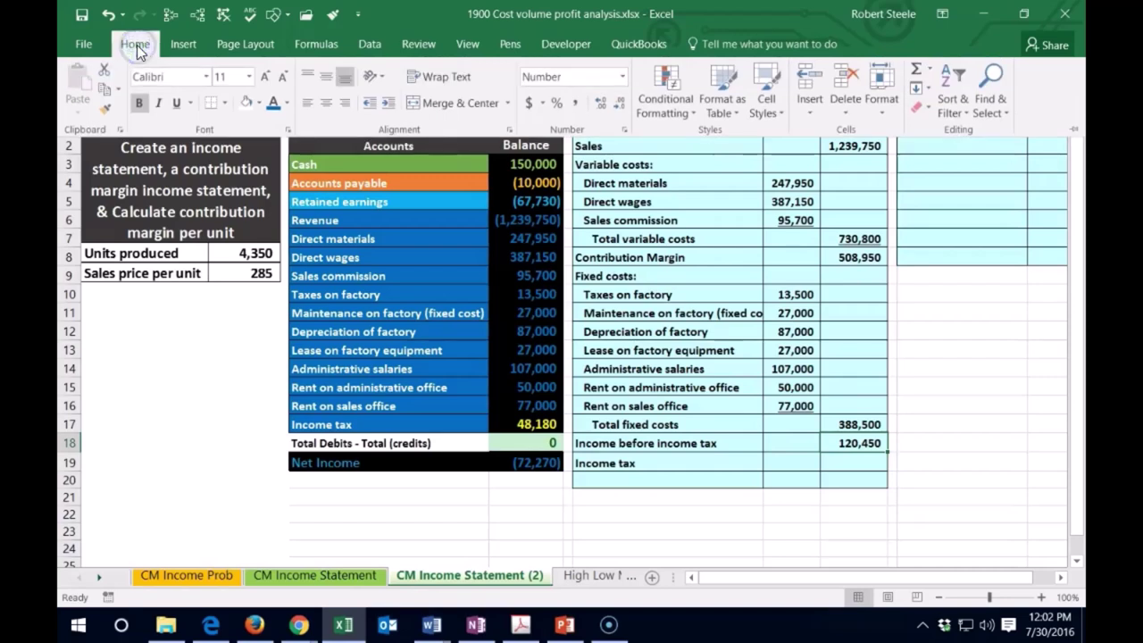
pyautogui.click(177, 103)
# - Link the income tax amount in L19 to the trial balance figure in C17
pyautogui.click(848, 463)
pyautogui.write('=')
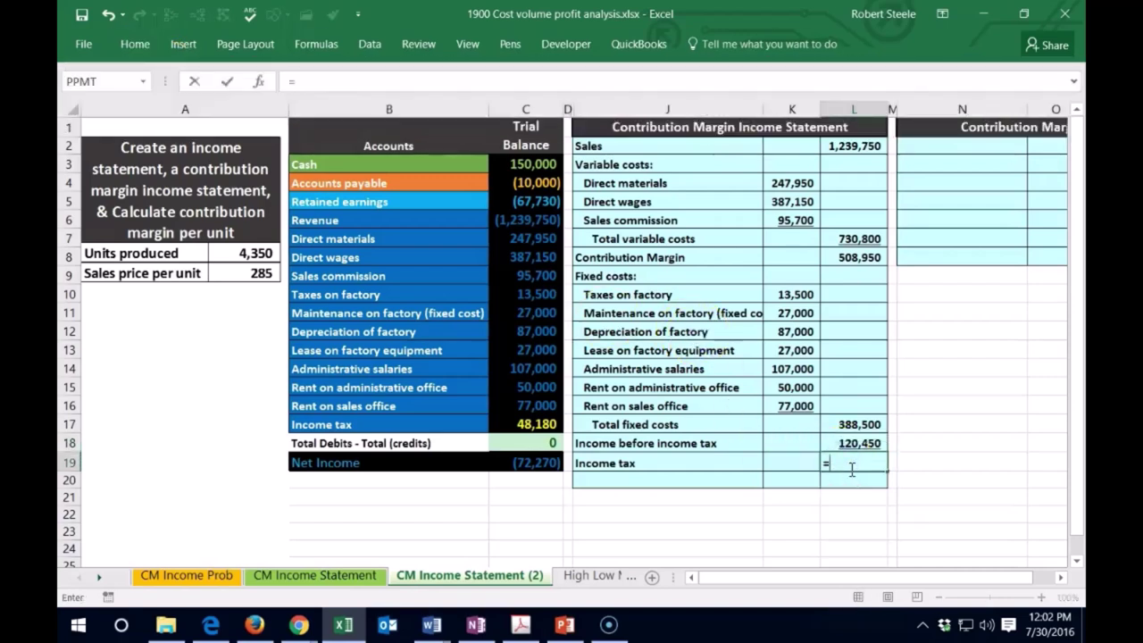
pyautogui.click(542, 425)
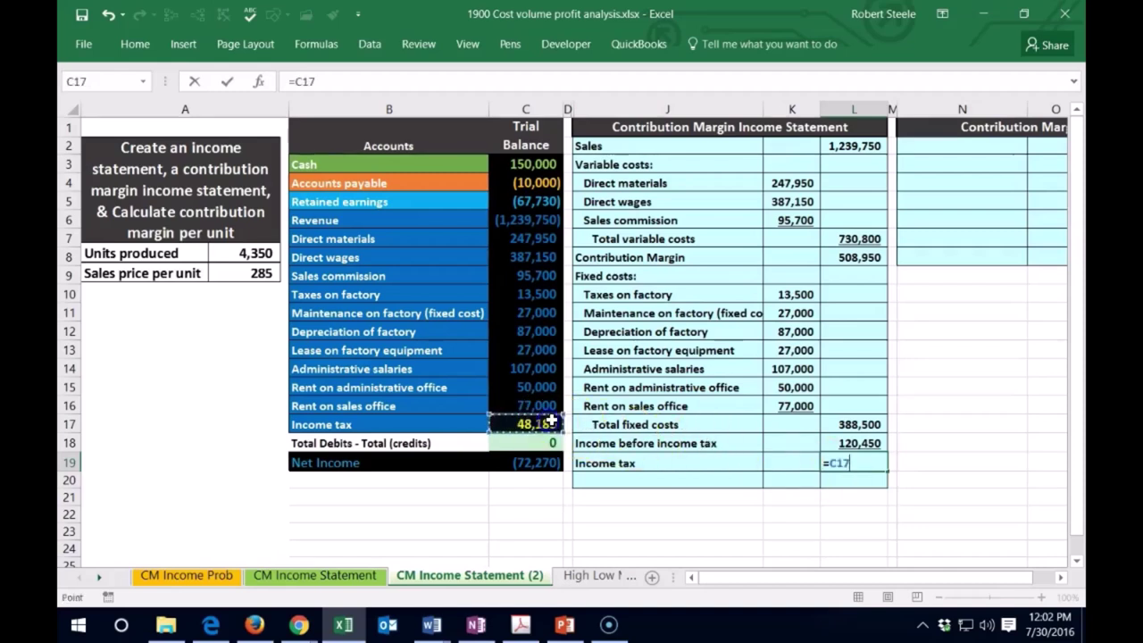
pyautogui.press('Return')
# - Check the cell range used by the trial balance's net income formula in C19
pyautogui.click(540, 462)
pyautogui.doubleClick(540, 462)
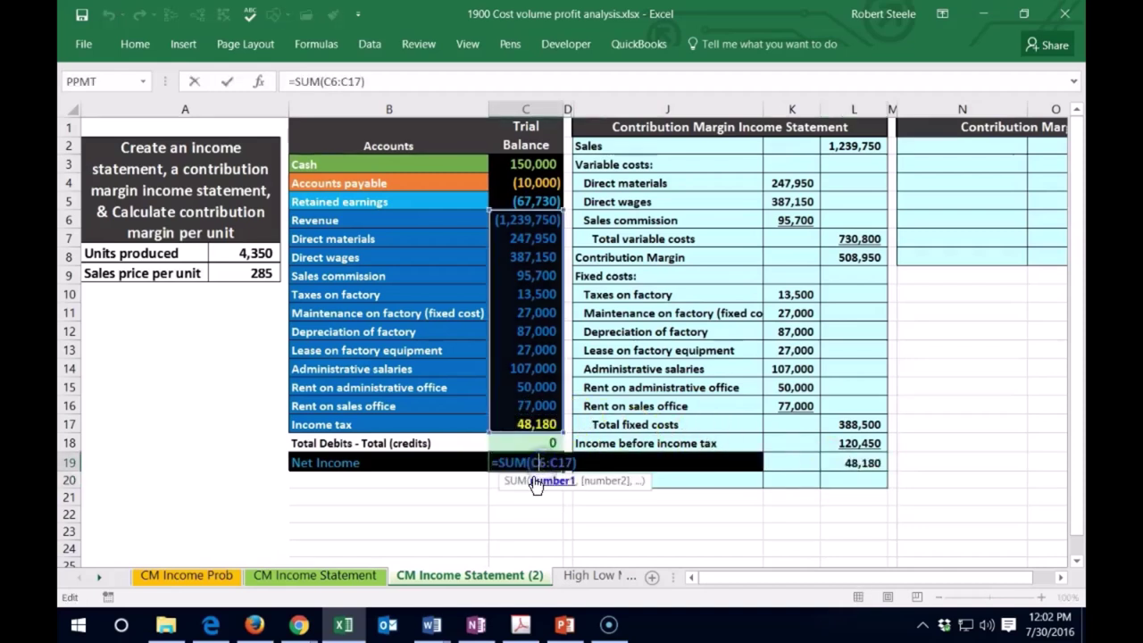
pyautogui.press('Return')
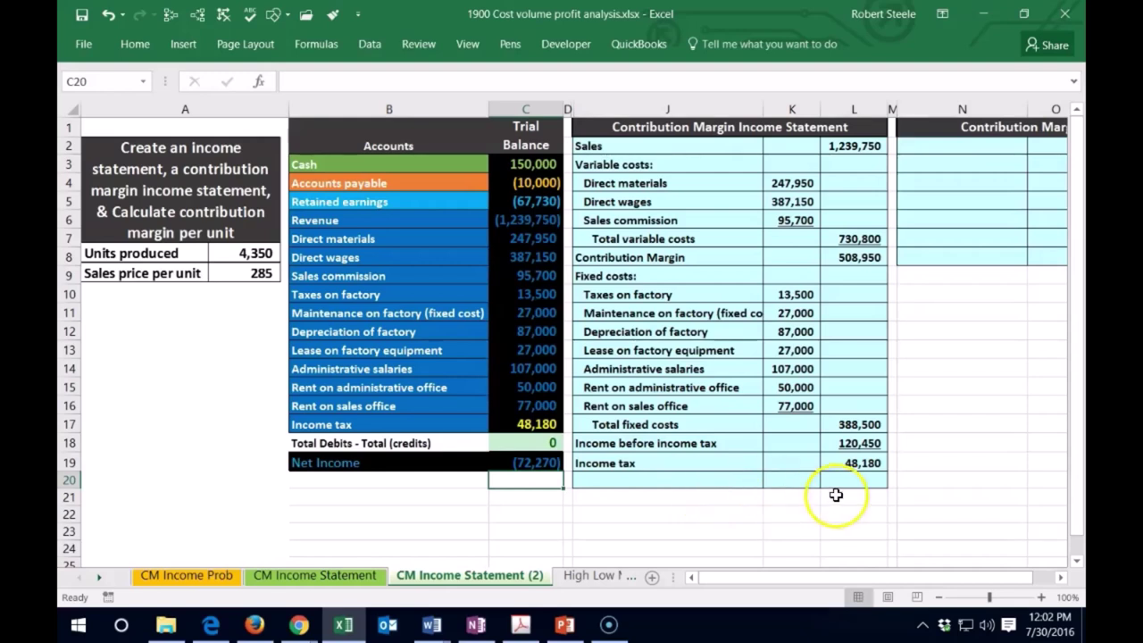
# - Enter the label "Net income" in J20
pyautogui.click(662, 480)
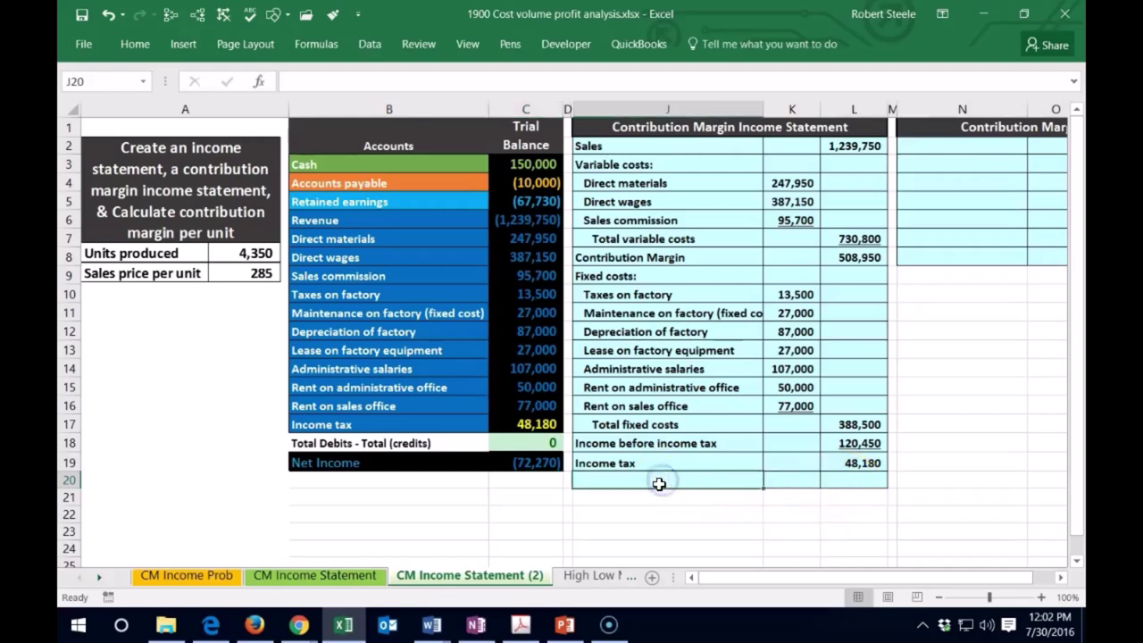
pyautogui.write('=')
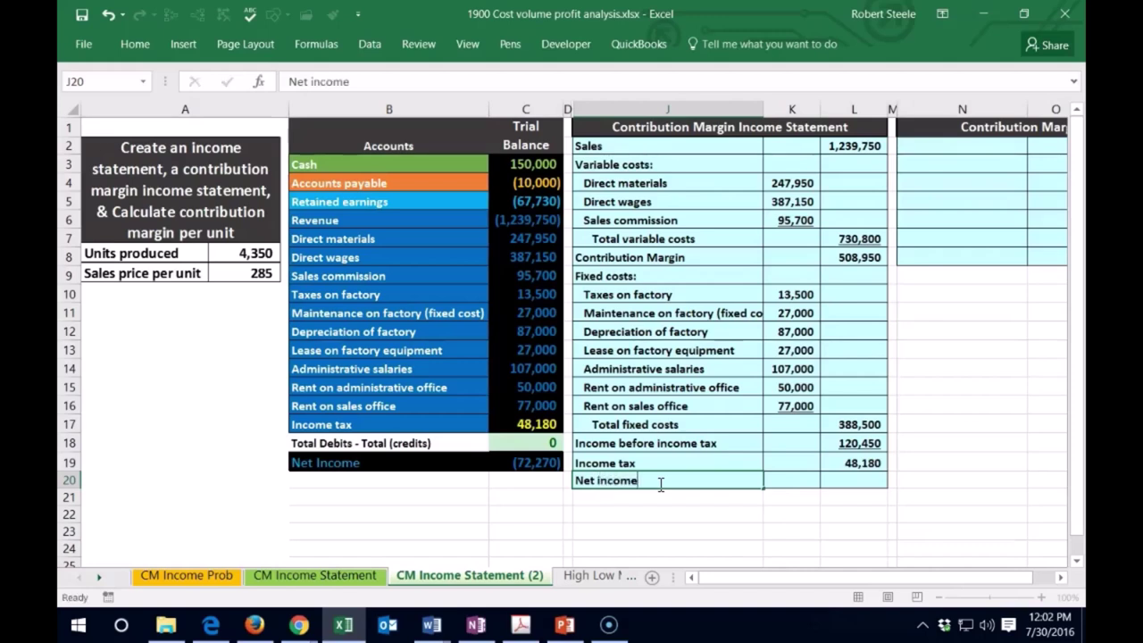
pyautogui.press('Tab')
pyautogui.press('Tab')
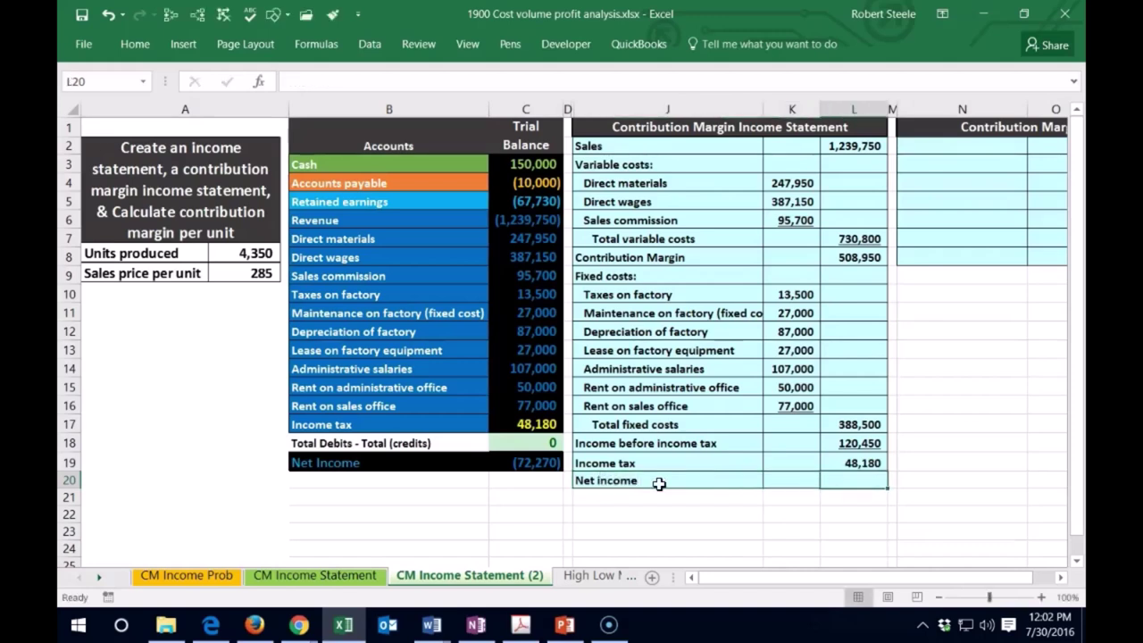
# - Remove the underline from the income before income tax amount in L18
pyautogui.click(855, 443)
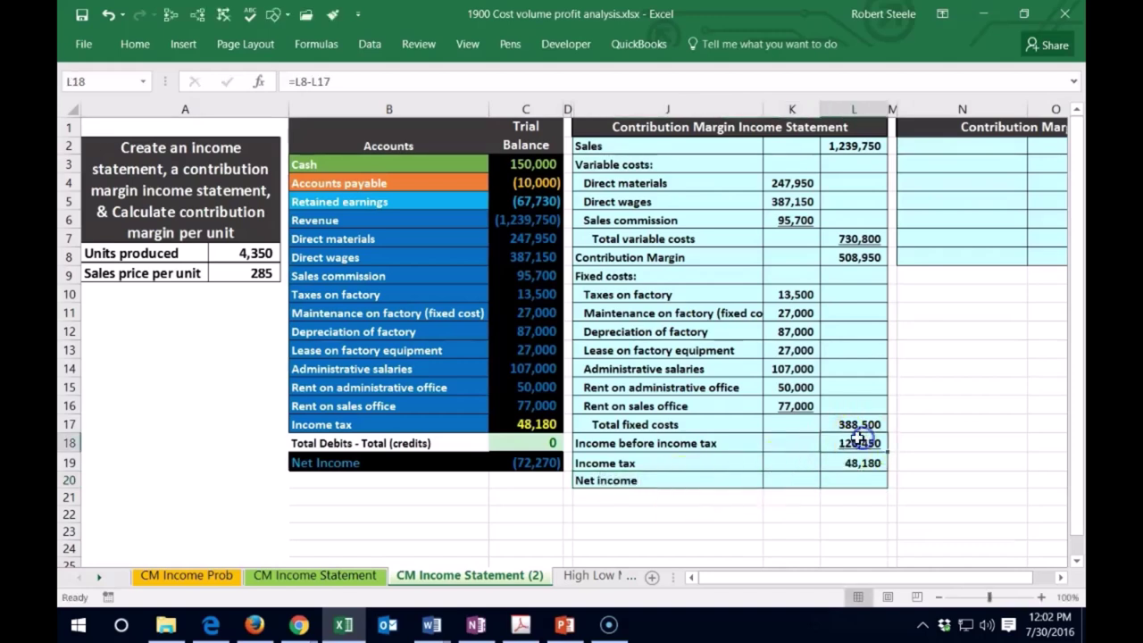
pyautogui.click(135, 54)
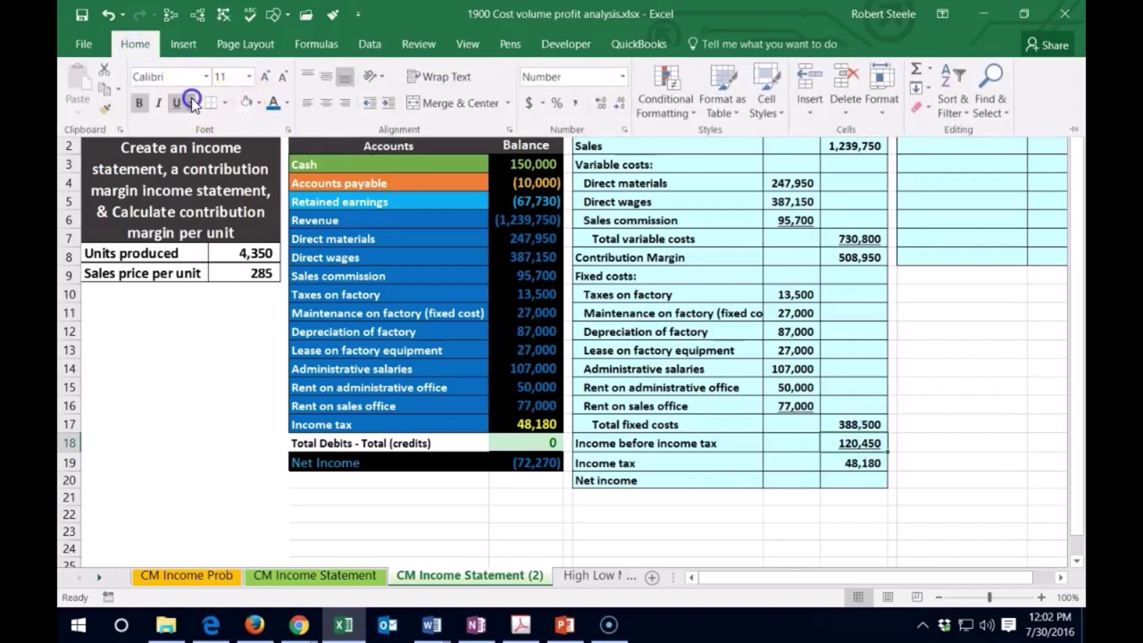
pyautogui.click(178, 103)
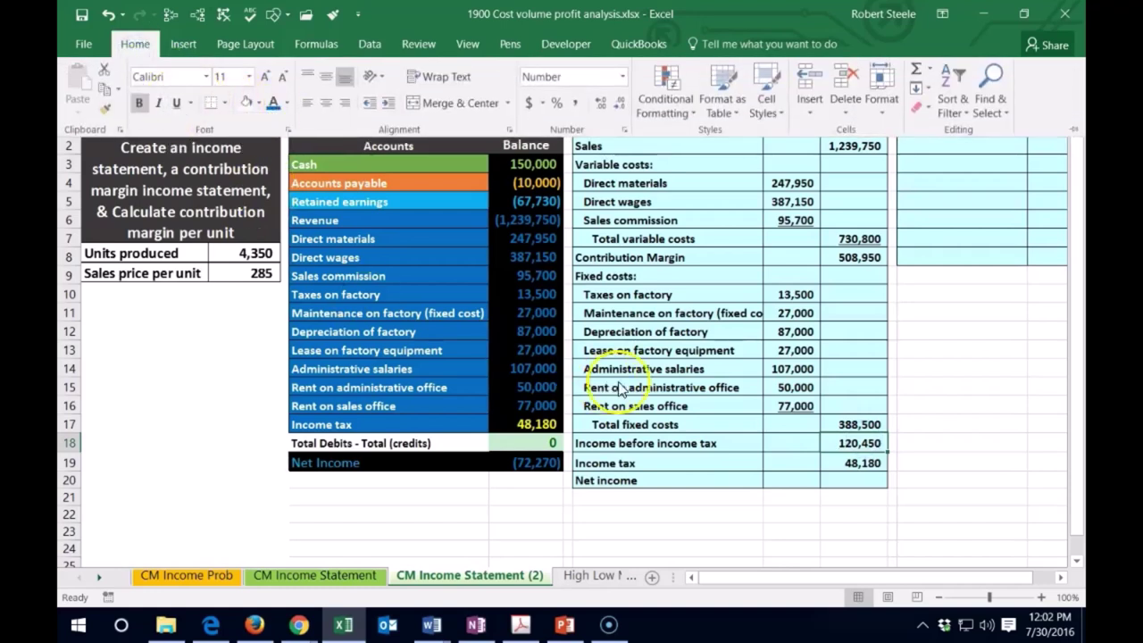
# - Underline the total fixed costs amount in L17 and the income tax amount in L19
pyautogui.click(840, 425)
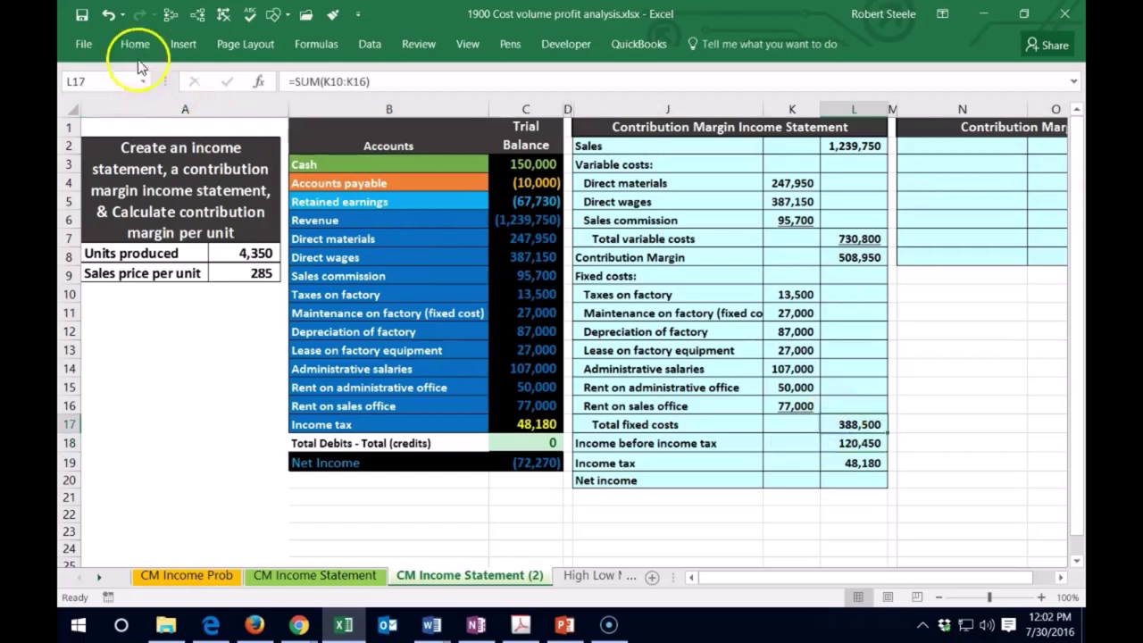
pyautogui.click(135, 44)
pyautogui.click(177, 103)
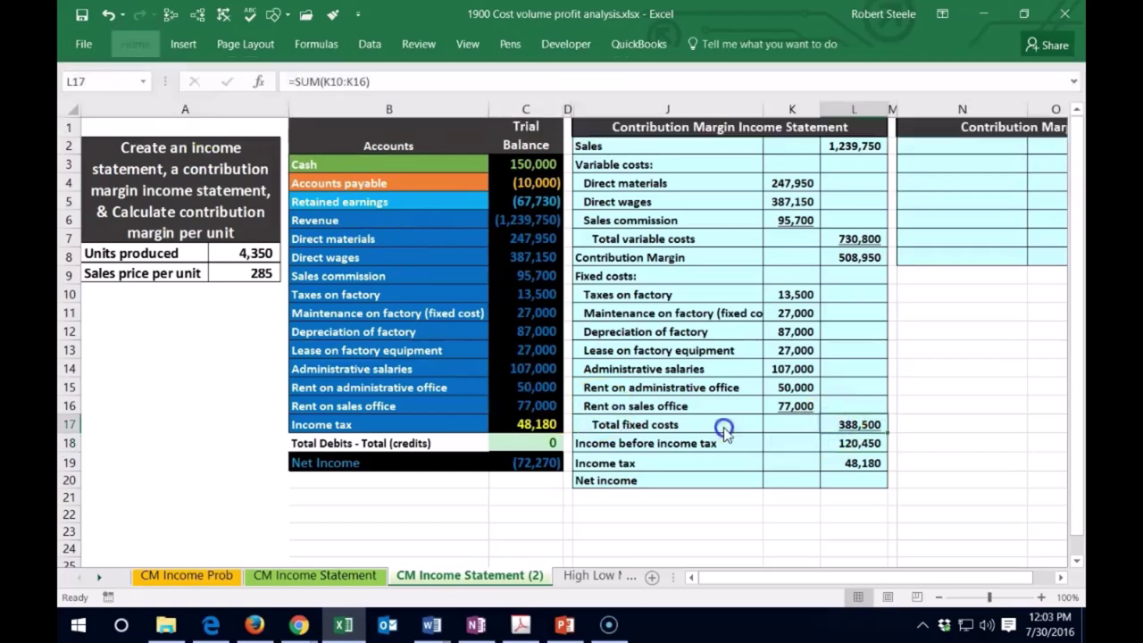
pyautogui.click(848, 462)
pyautogui.click(135, 44)
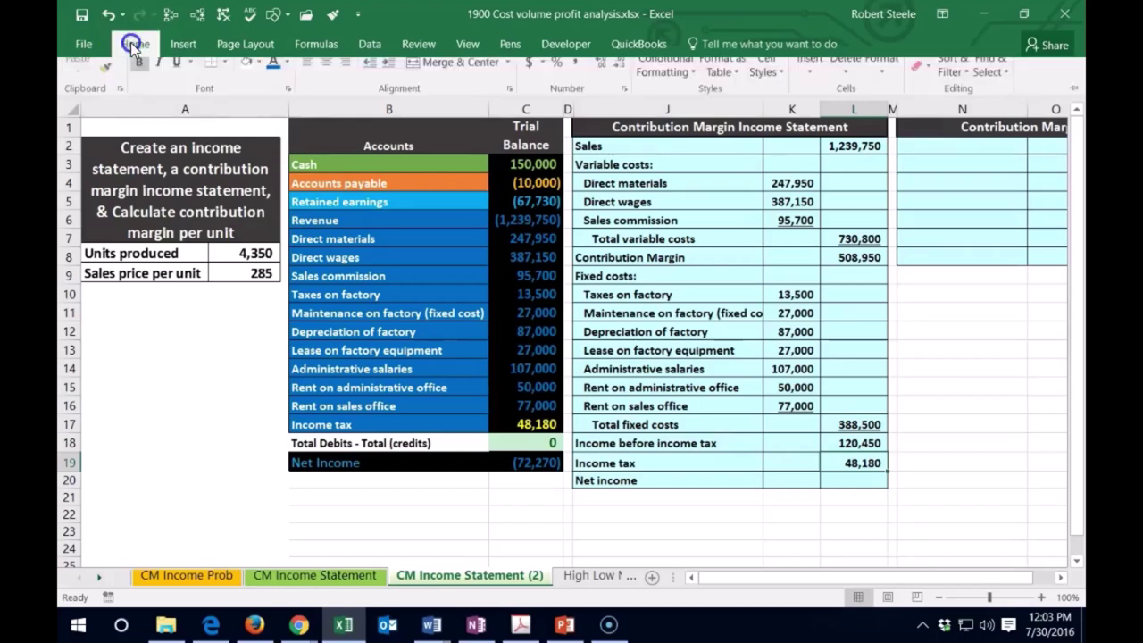
pyautogui.click(175, 103)
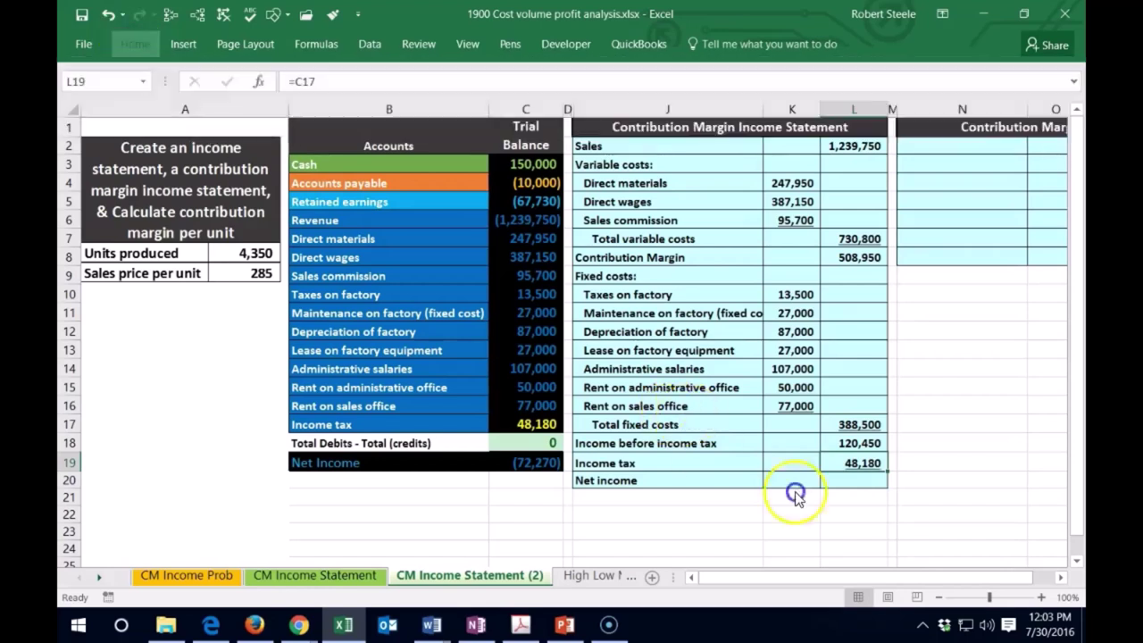
# - Calculate net income in L20 as income before income tax L18 minus income tax L19
pyautogui.click(853, 480)
pyautogui.write('=')
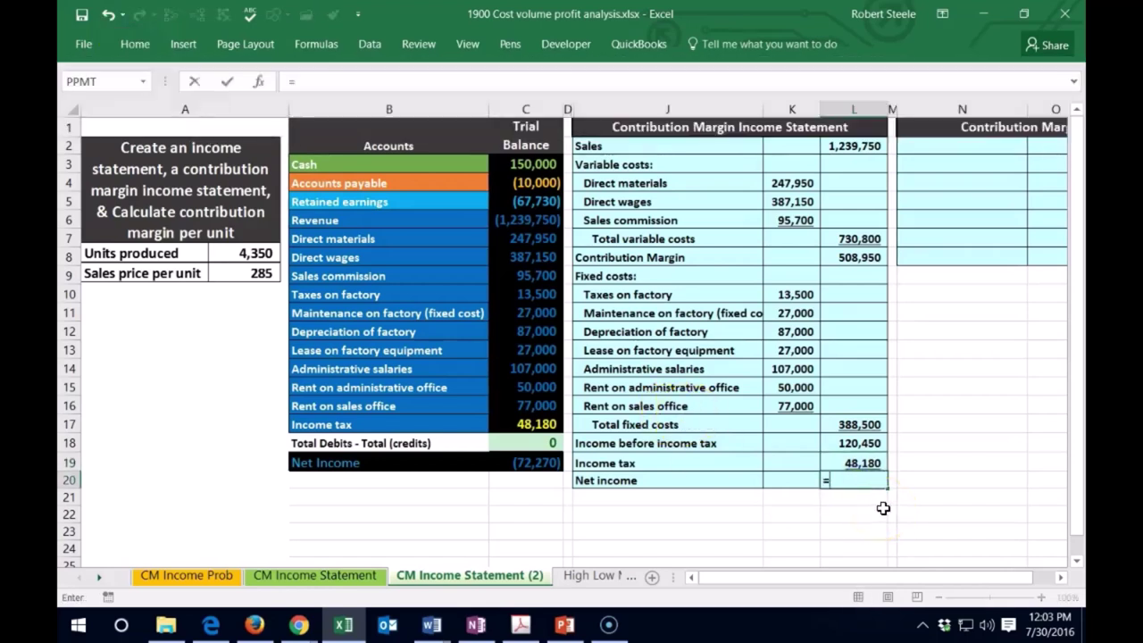
pyautogui.click(859, 443)
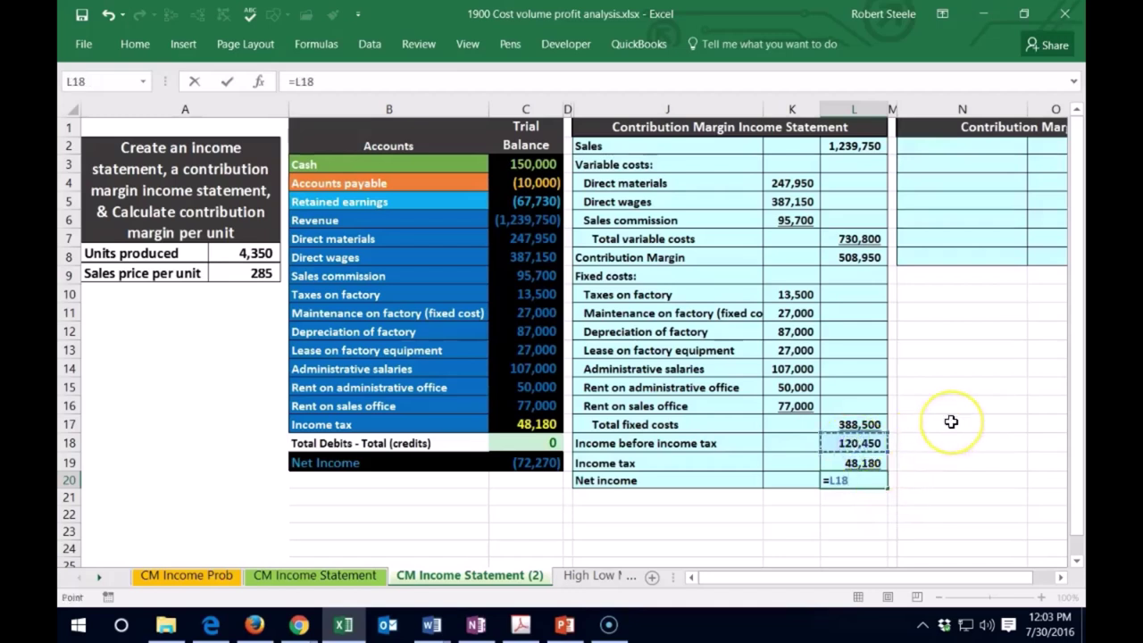
pyautogui.write('-')
pyautogui.click(871, 462)
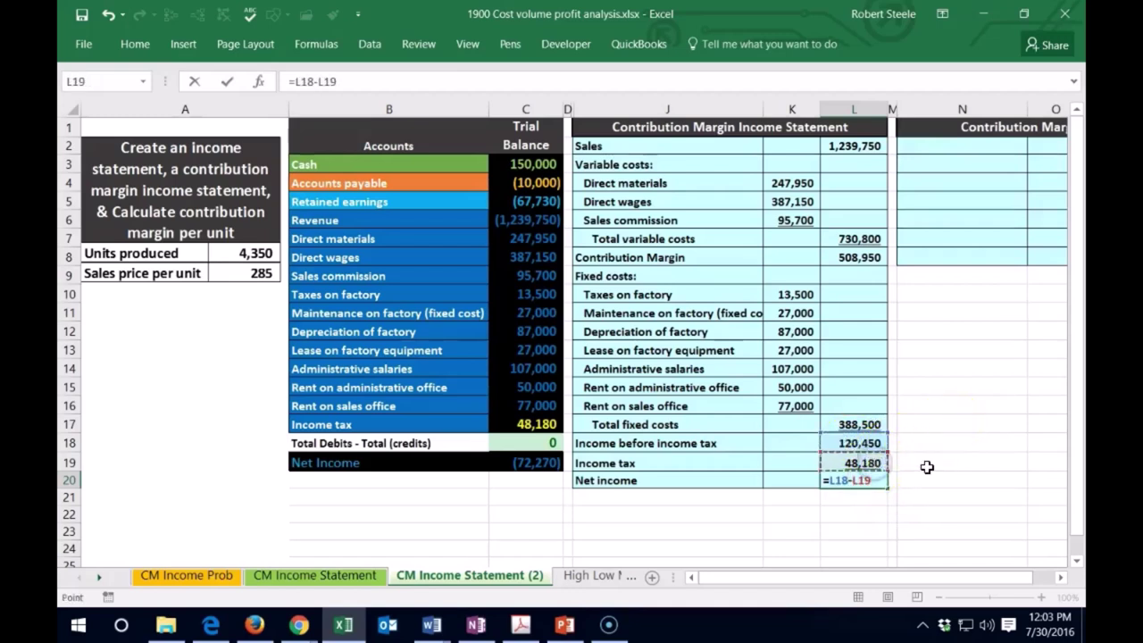
pyautogui.press('Return')
pyautogui.click(804, 547)
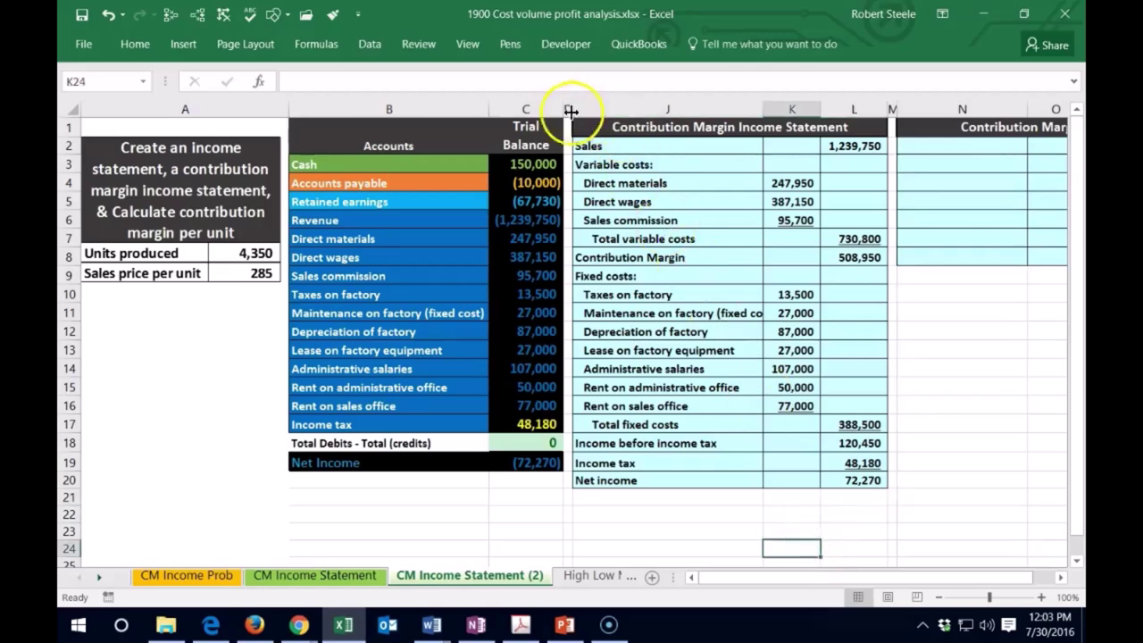
# - Unhide the hidden columns between C and J so the income statement sits beside the contribution margin income statement
pyautogui.click(523, 109)
pyautogui.moveTo(523, 109); pyautogui.dragTo(581, 109)
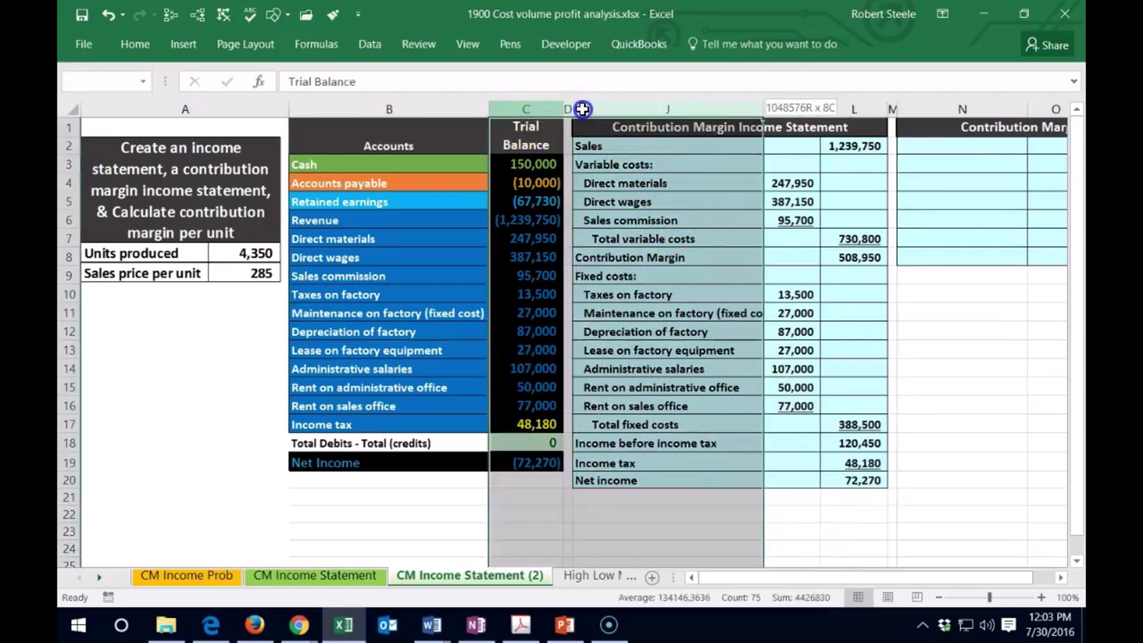
pyautogui.rightClick(627, 146)
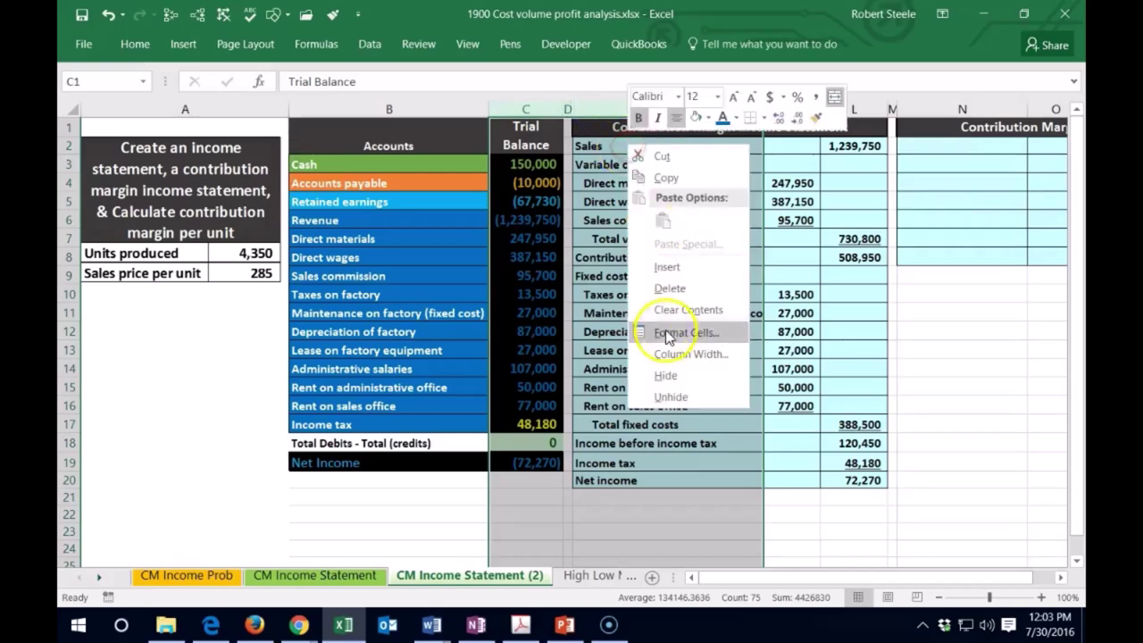
pyautogui.click(678, 398)
pyautogui.click(676, 395)
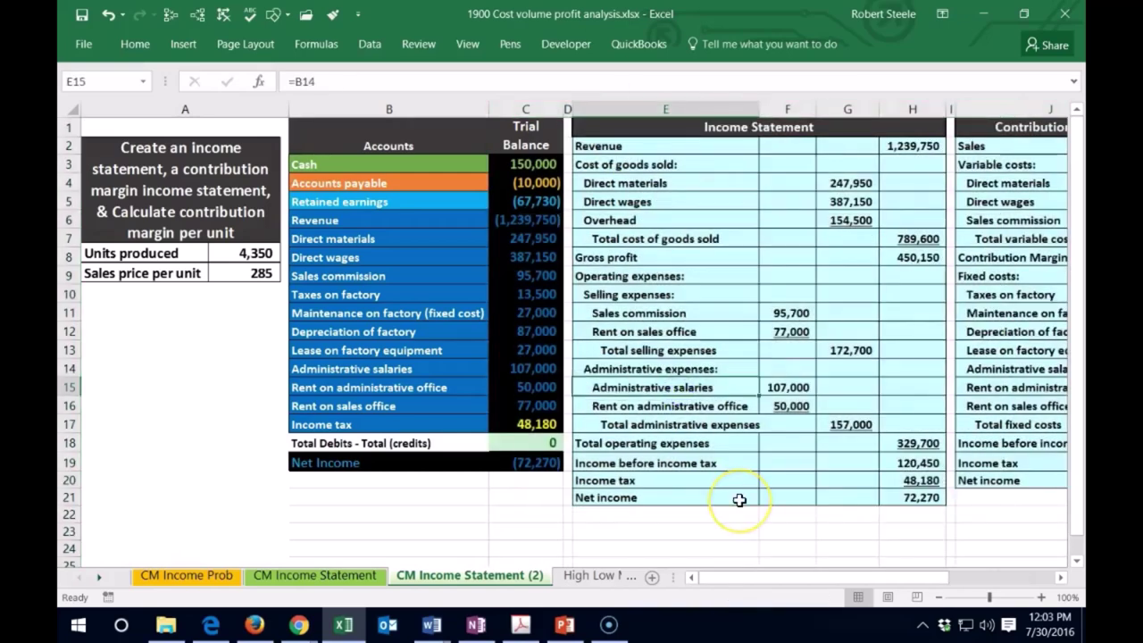
# - Compare the income statement with the contribution margin income statement, including total cost of goods sold against total variable costs
pyautogui.press('Right')
pyautogui.press('Right')
pyautogui.press('Right')
pyautogui.press('Right')
pyautogui.press('Right')
pyautogui.press('Right')
pyautogui.press('Right')
pyautogui.press('Right')
pyautogui.press('Right')
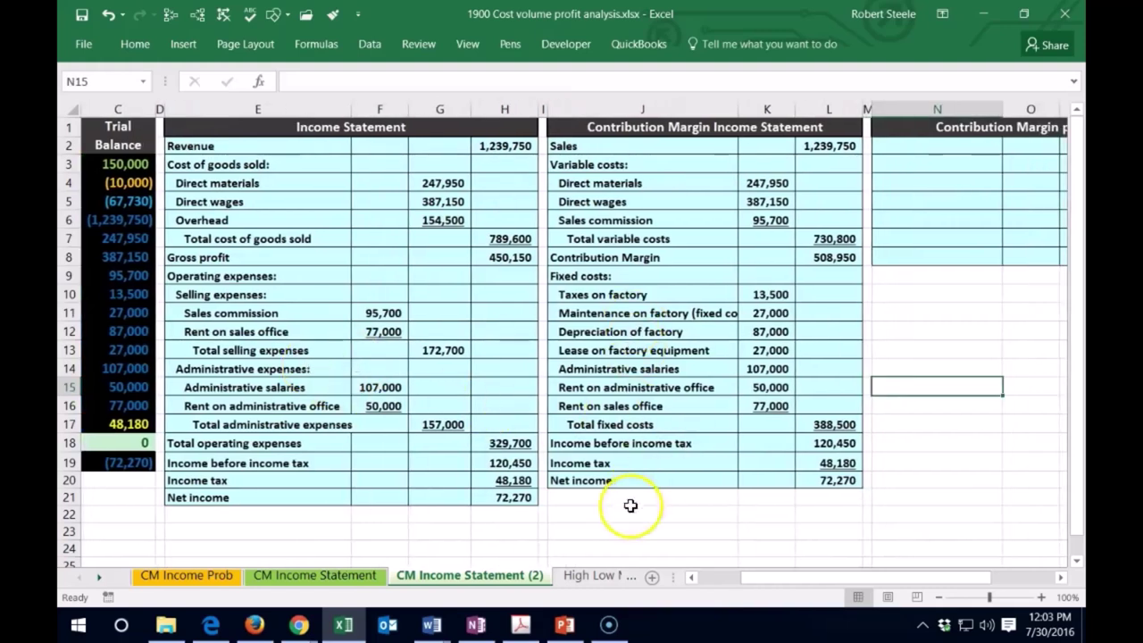
pyautogui.click(631, 519)
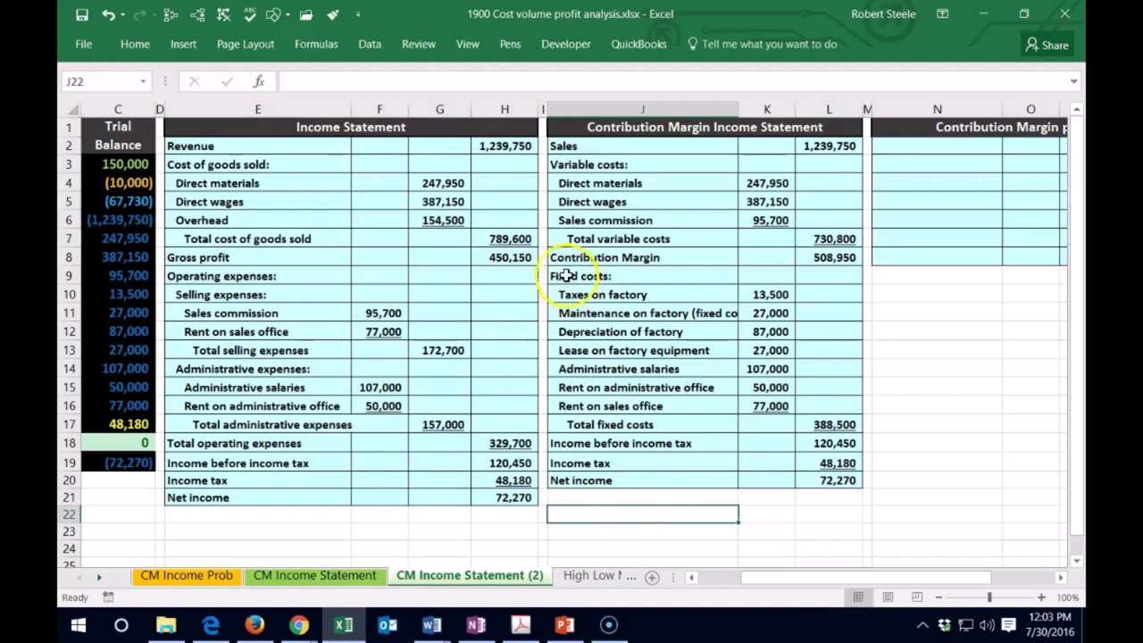
pyautogui.click(509, 239)
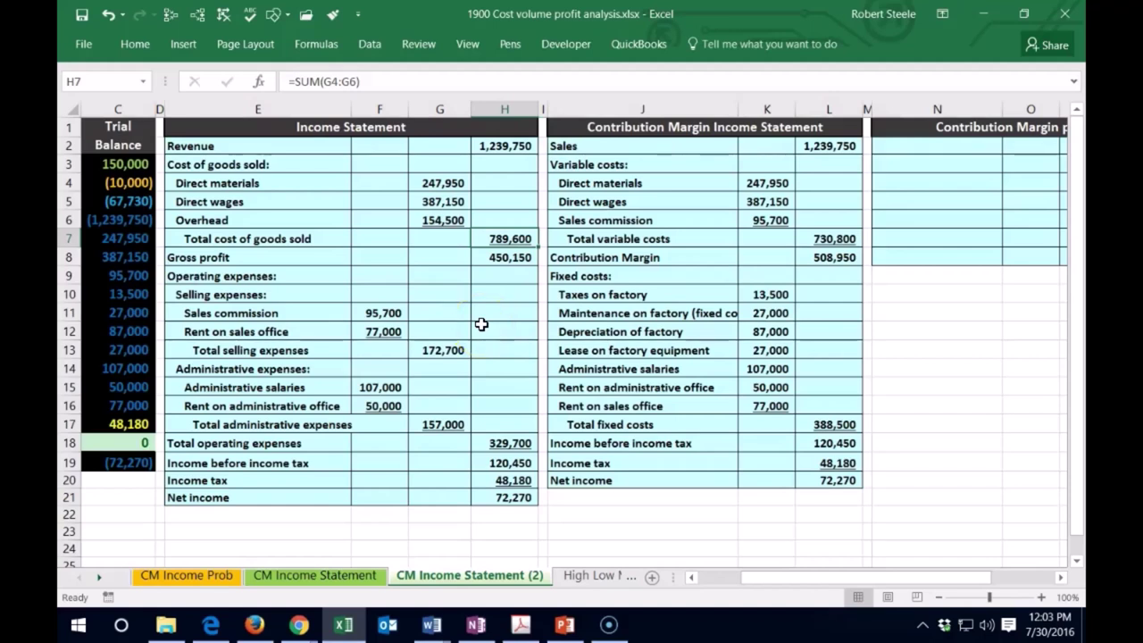
# - Enter the label "Sales" in N2 of the Contribution Margin per unit table
pyautogui.click(938, 288)
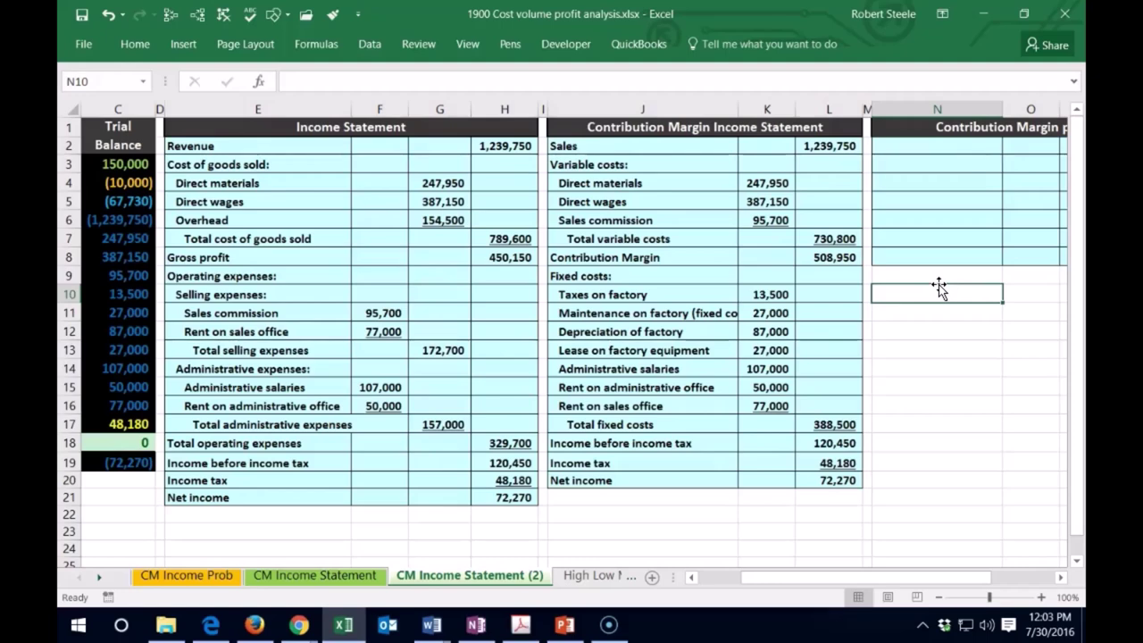
pyautogui.press('Right')
pyautogui.press('Right')
pyautogui.press('Right')
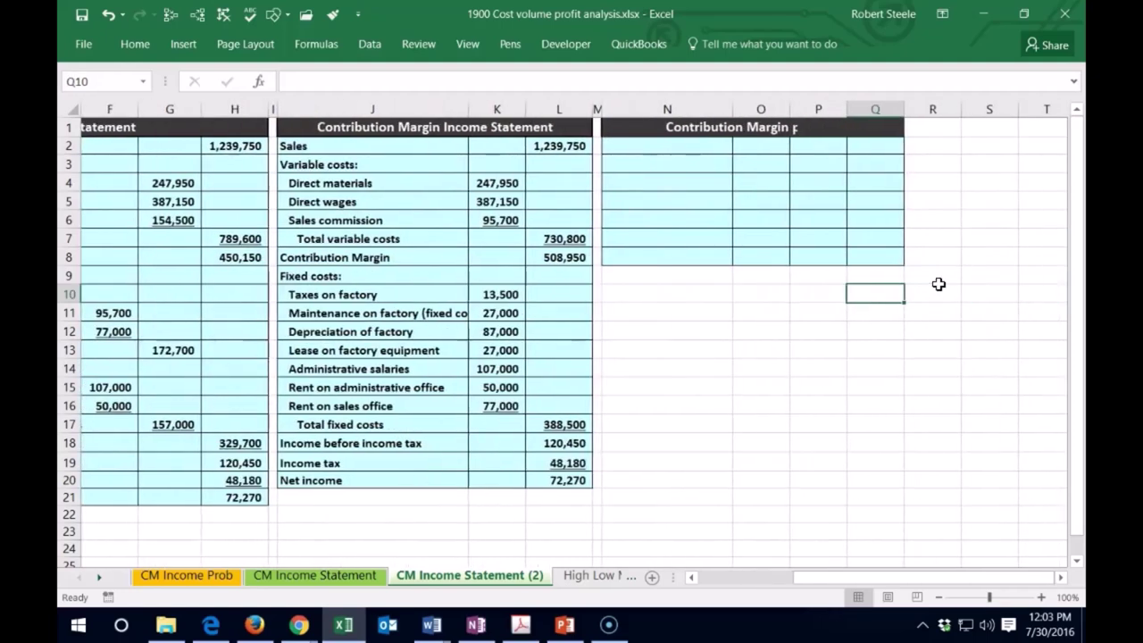
pyautogui.click(647, 133)
pyautogui.click(831, 233)
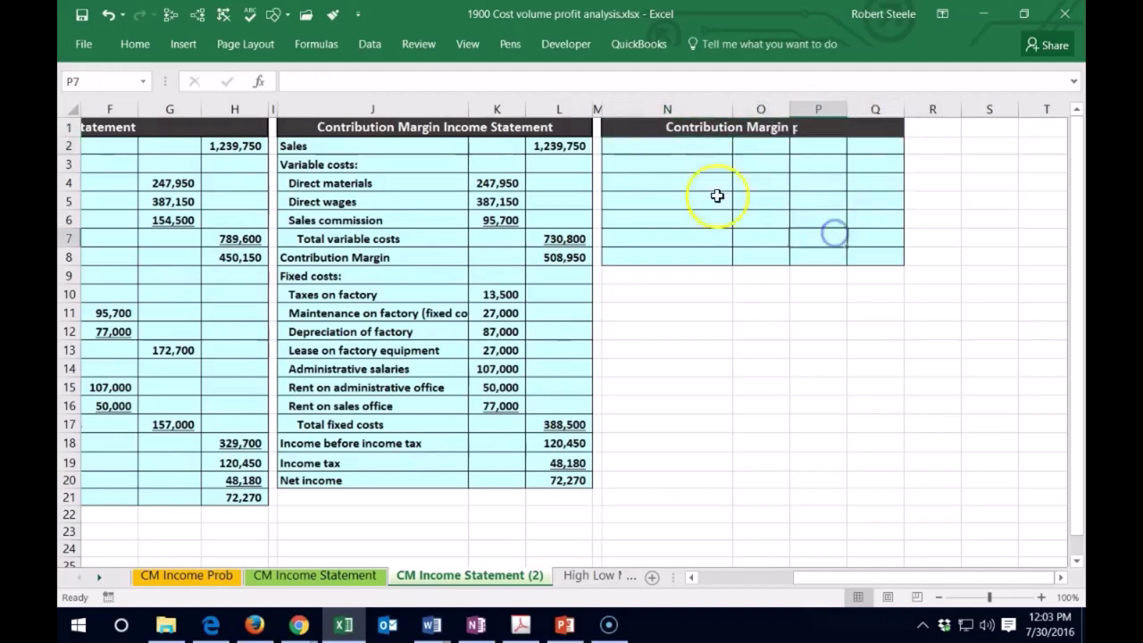
pyautogui.click(663, 148)
pyautogui.click(98, 576)
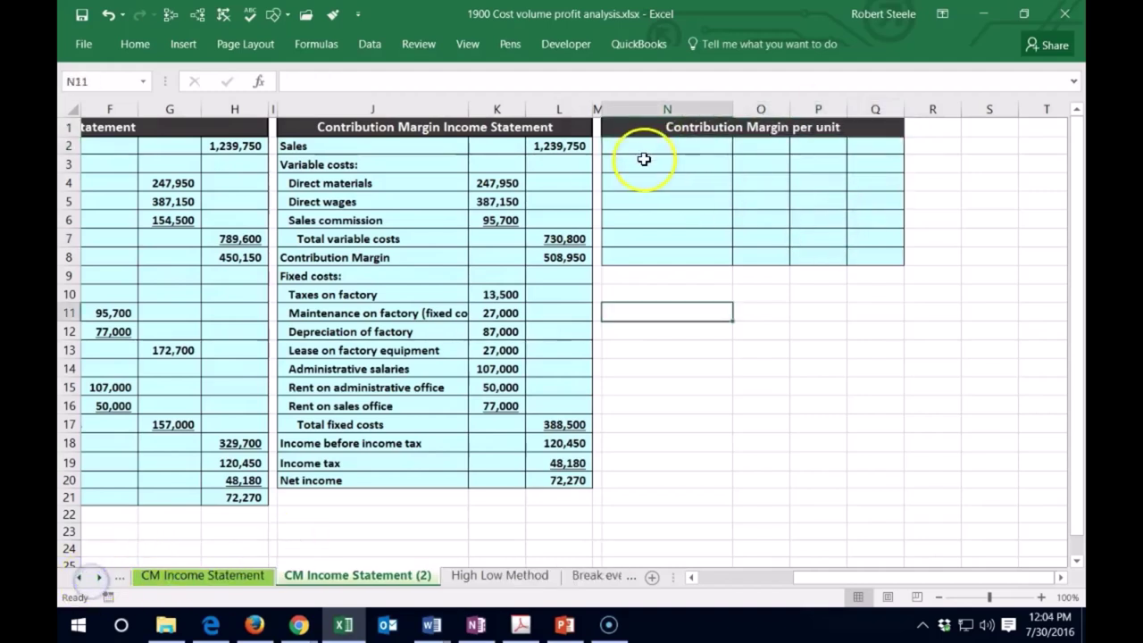
pyautogui.click(648, 160)
pyautogui.click(650, 147)
pyautogui.write('Sl')
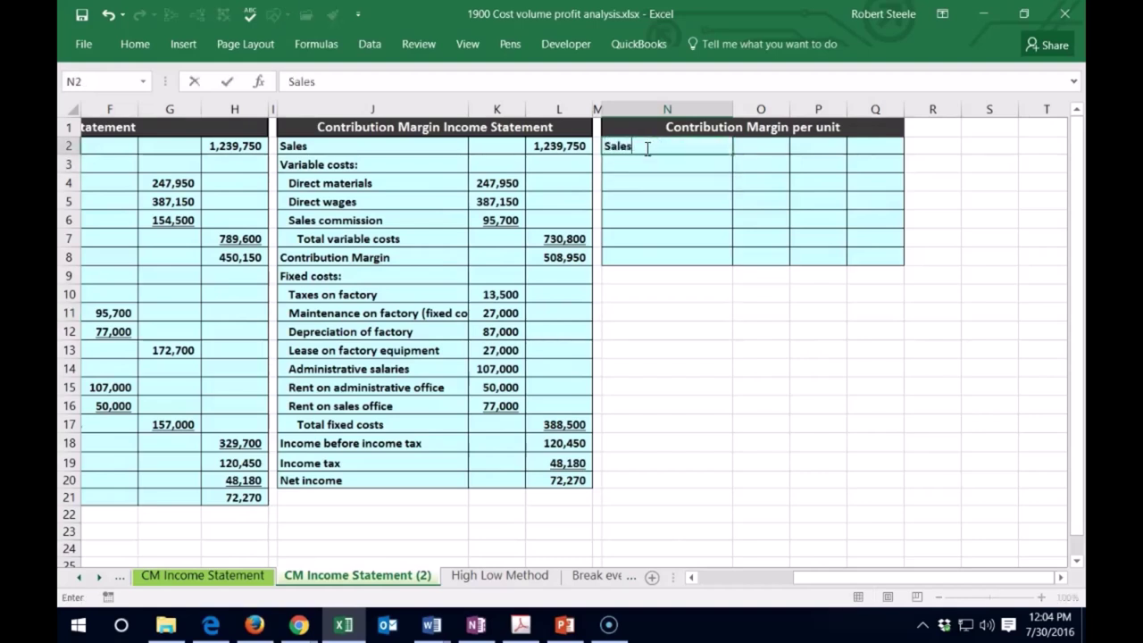
pyautogui.write('les')
pyautogui.press('Tab')
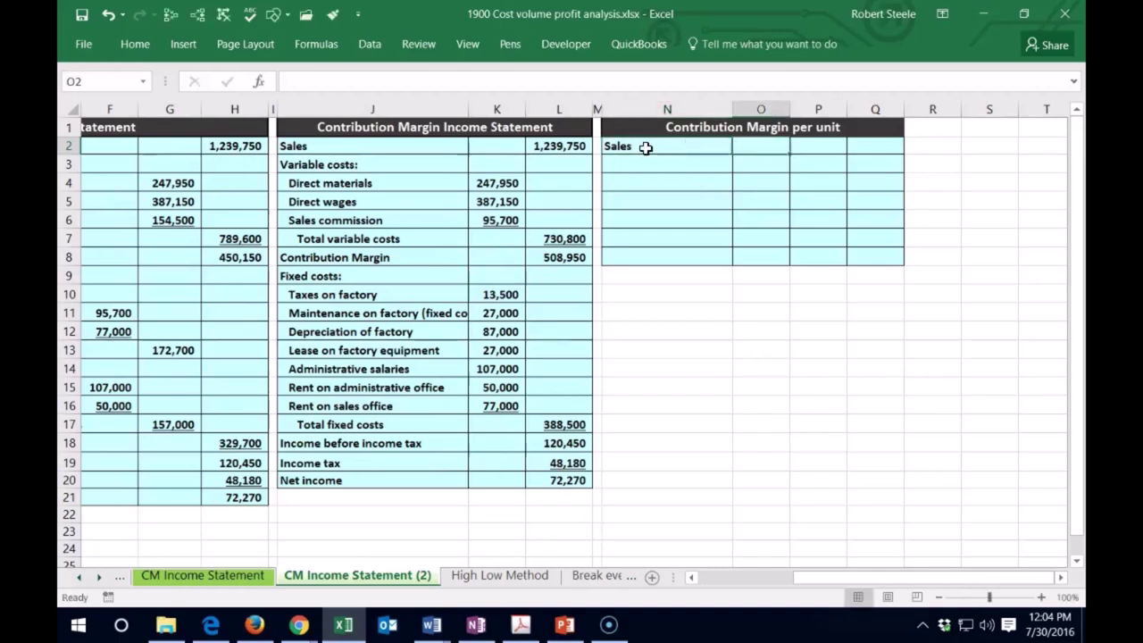
# - Look up the sales price per unit in the problem data and enter 285 in P2 on the Sales row
pyautogui.press('Tab')
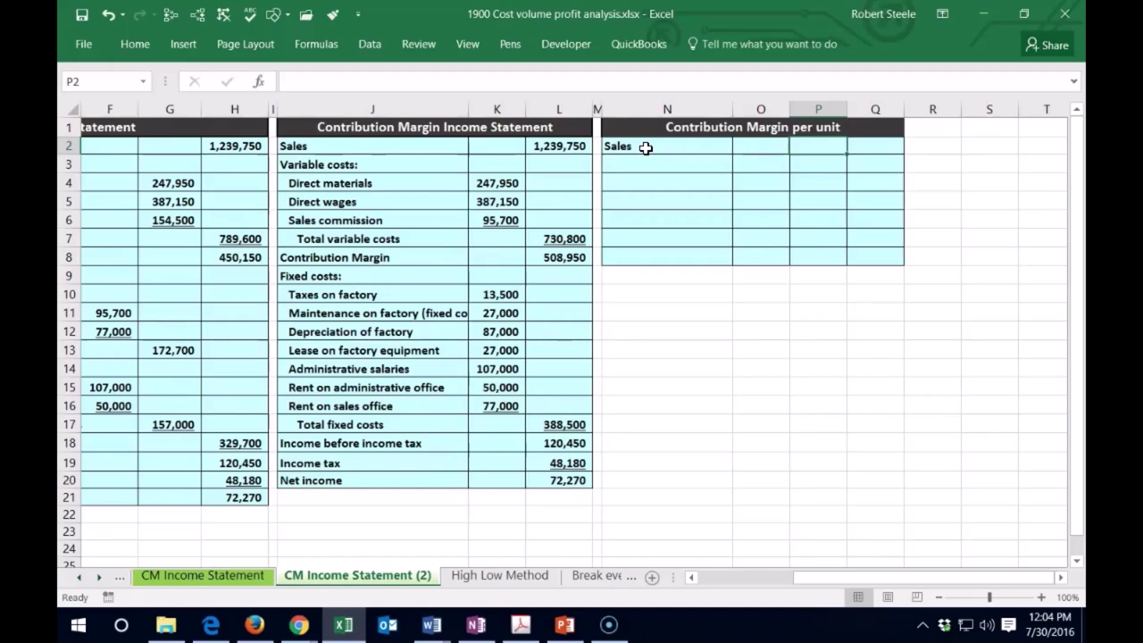
pyautogui.moveTo(817, 577); pyautogui.dragTo(646, 576)
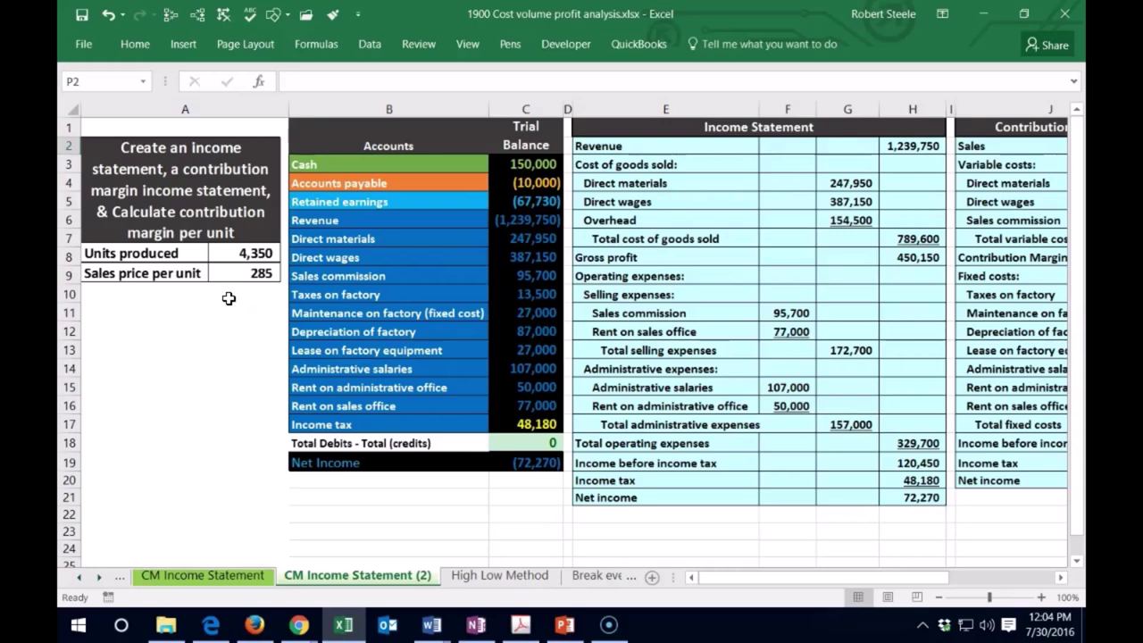
pyautogui.click(714, 219)
pyautogui.press('Right')
pyautogui.press('Right')
pyautogui.press('Right')
pyautogui.press('Right')
pyautogui.press('Right')
pyautogui.press('Right')
pyautogui.press('Right')
pyautogui.press('Right')
pyautogui.press('Right')
pyautogui.press('Right')
pyautogui.press('Right')
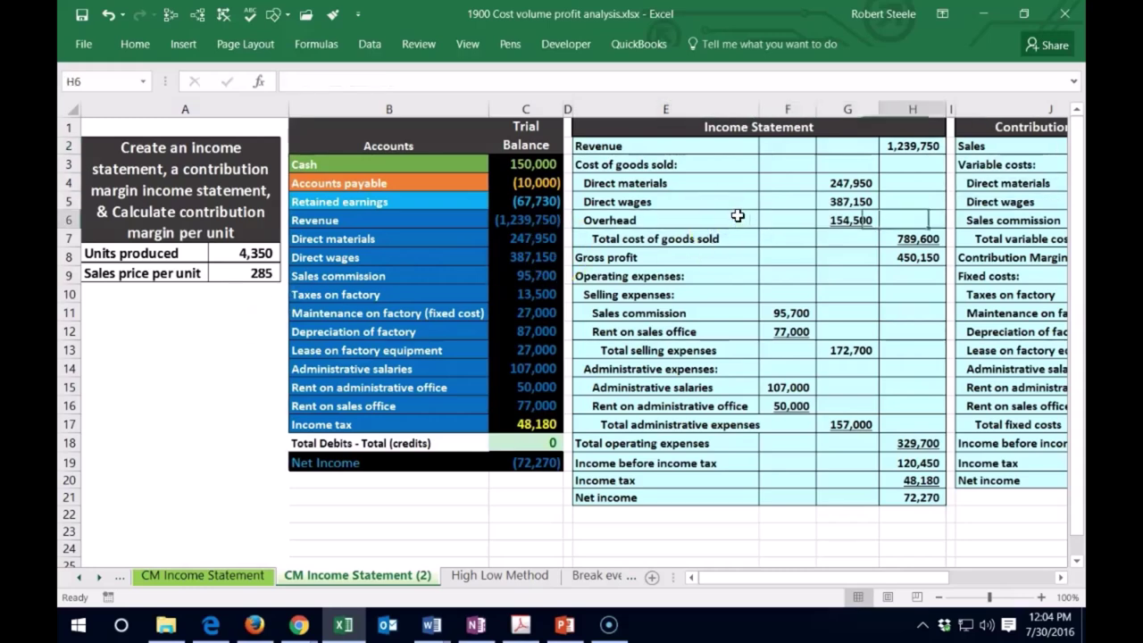
pyautogui.press('Up')
pyautogui.press('Up')
pyautogui.press('Up')
pyautogui.press('Up')
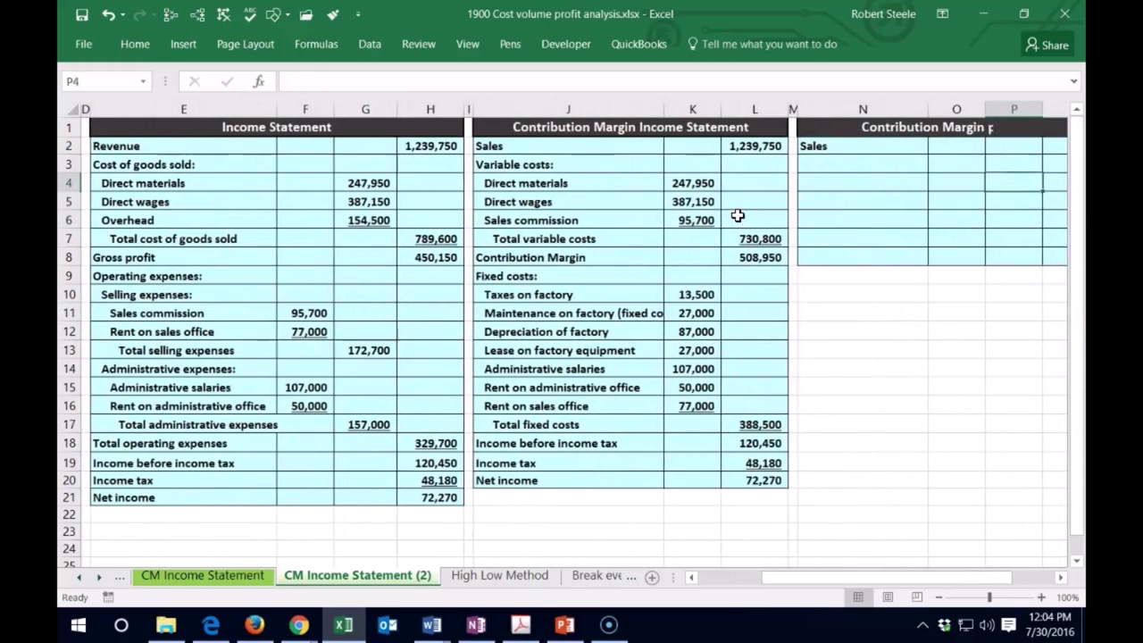
pyautogui.hscroll(2, 738, 215)
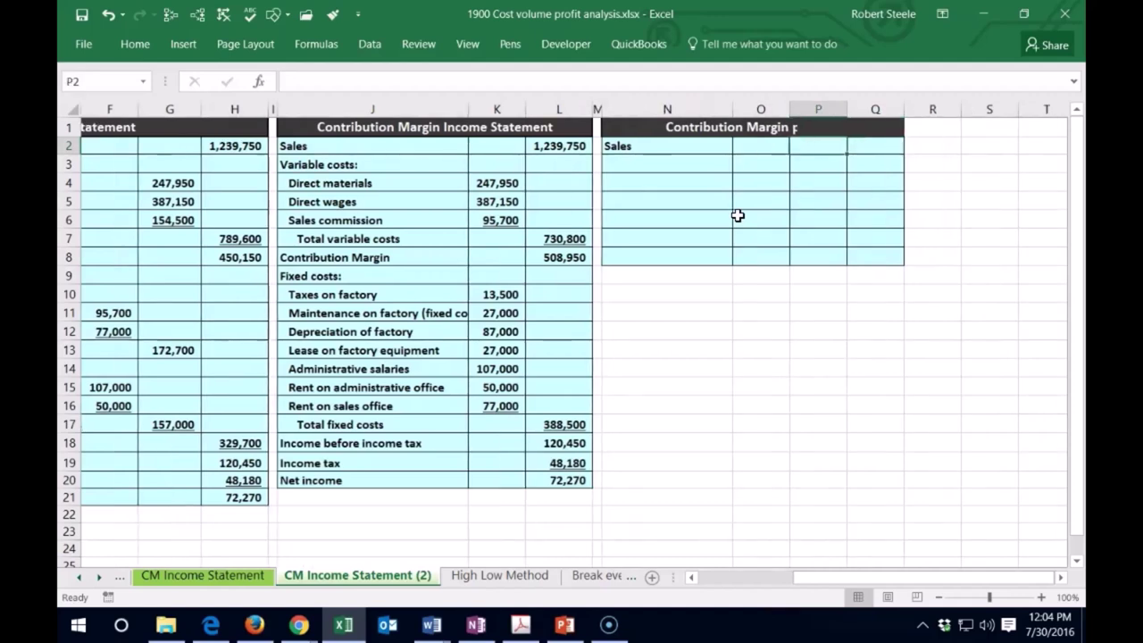
pyautogui.write('2')
pyautogui.press('Return')
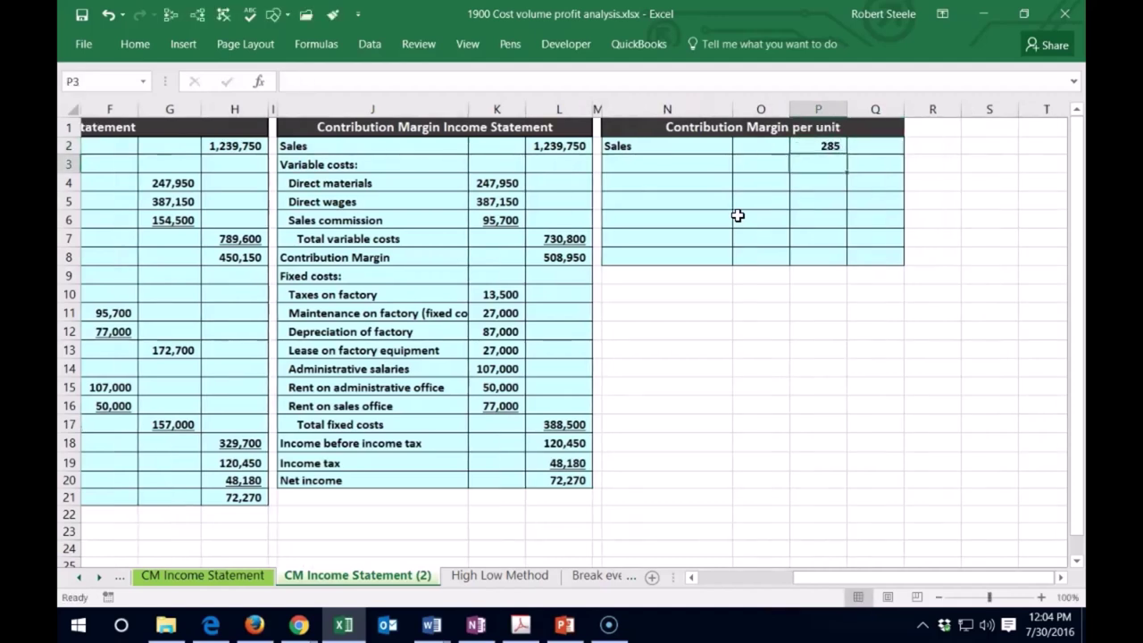
# - Enter the label "Variable cost per unit:" in N3
pyautogui.press('Left')
pyautogui.press('Left')
pyautogui.write('Va')
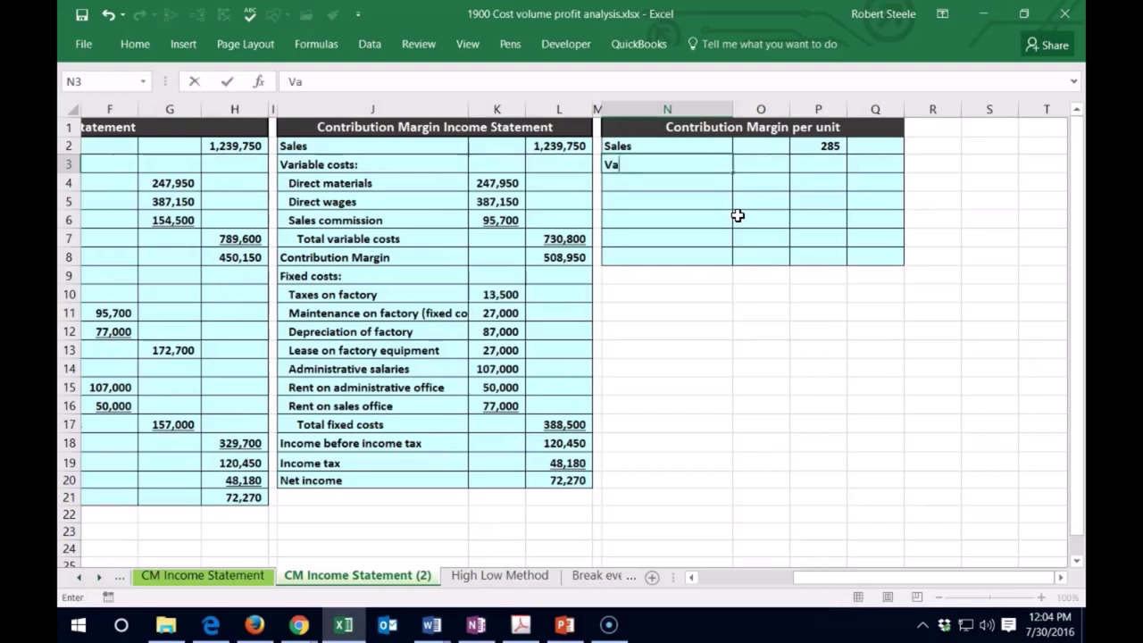
pyautogui.write('riable cost per unit:')
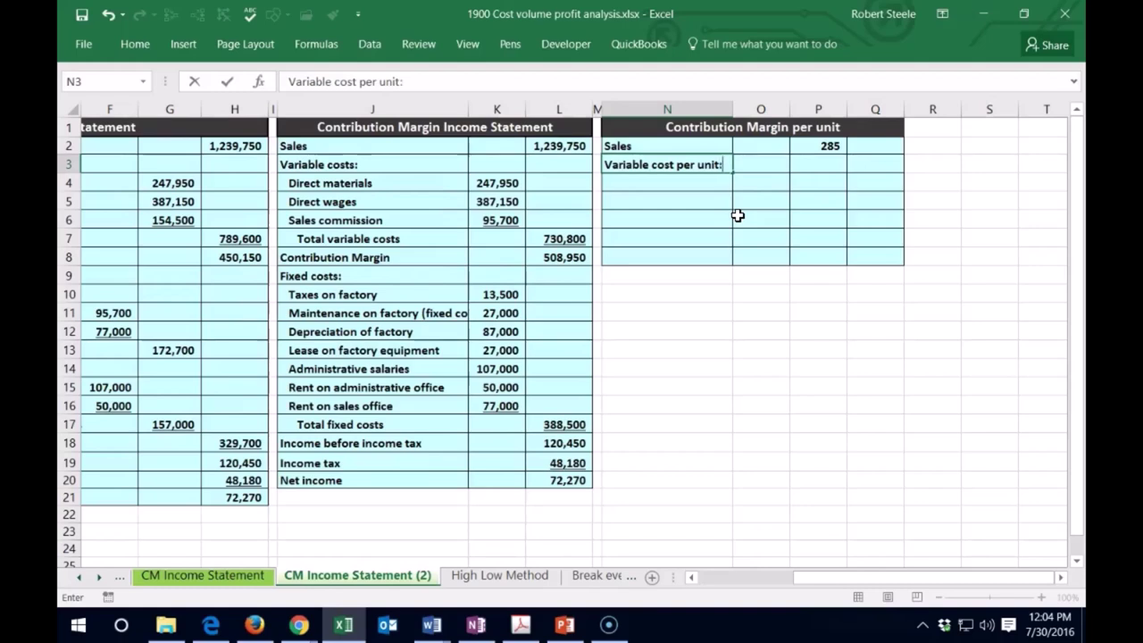
pyautogui.press('Return')
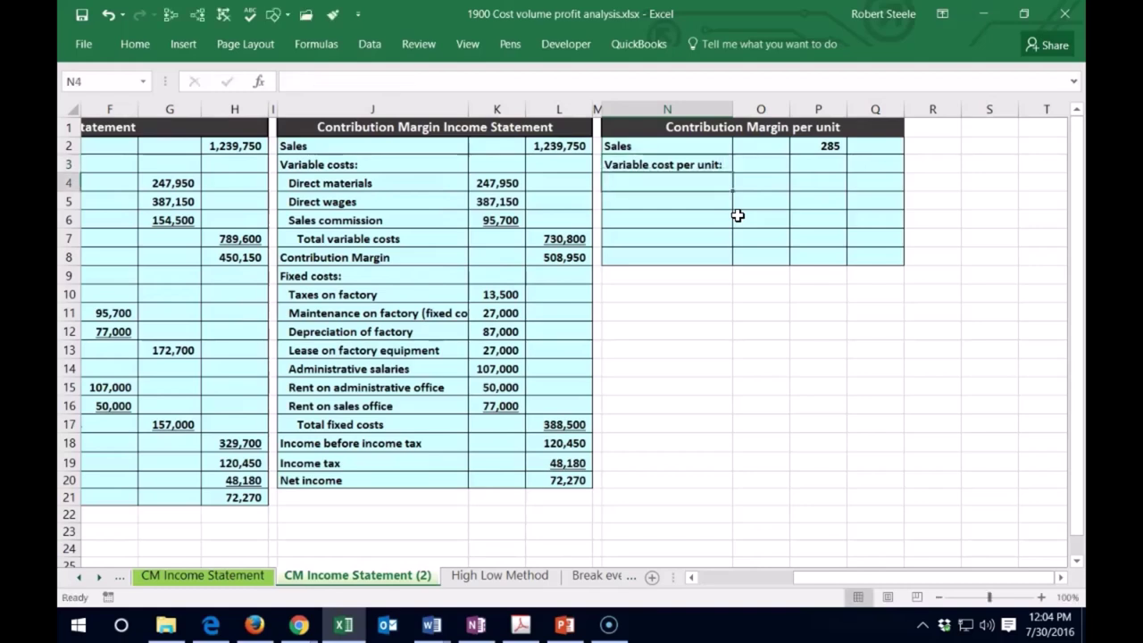
# - Check the direct materials amount in K4 and the units produced figure in the problem data
pyautogui.press('Left')
pyautogui.press('Left')
pyautogui.press('Left')
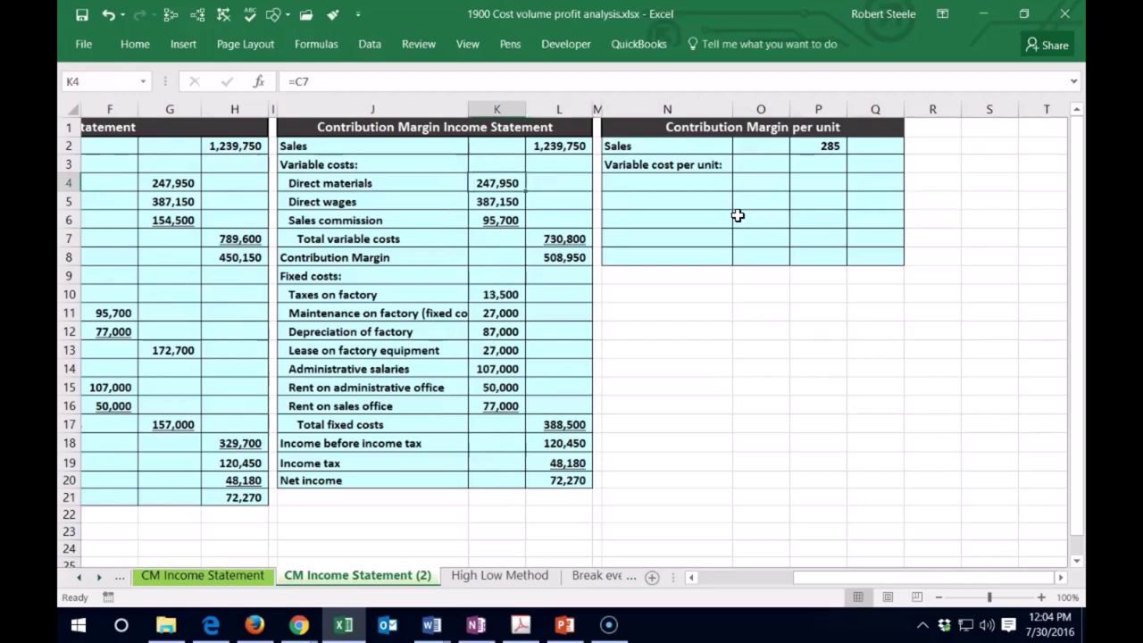
pyautogui.press('Right')
pyautogui.press('Right')
pyautogui.press('Right')
pyautogui.press('Right')
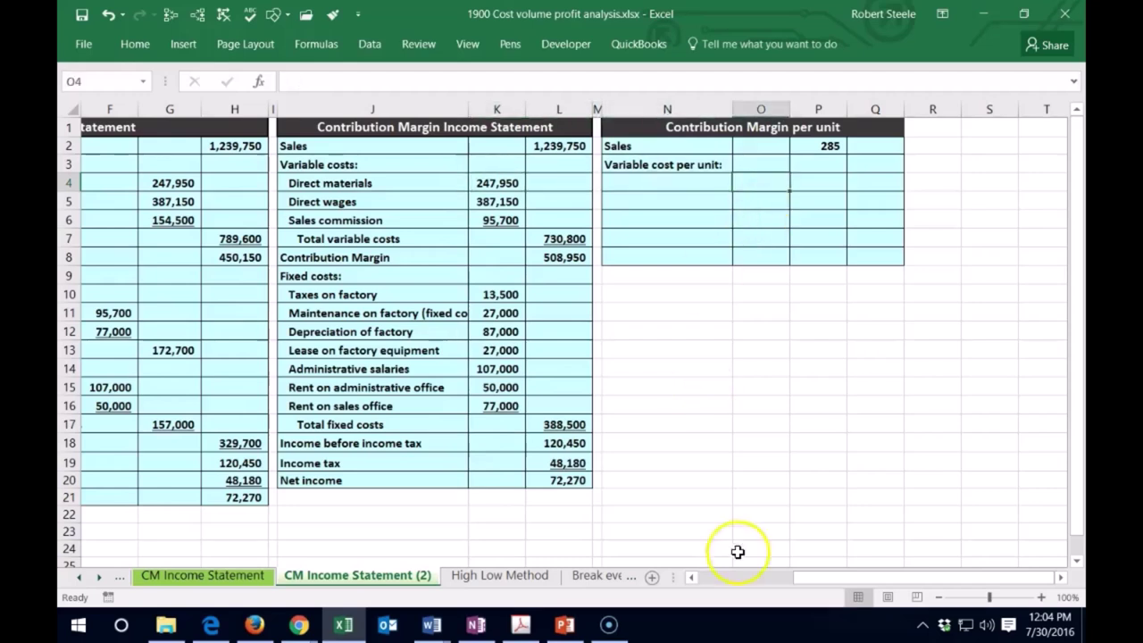
pyautogui.moveTo(812, 577); pyautogui.dragTo(683, 585)
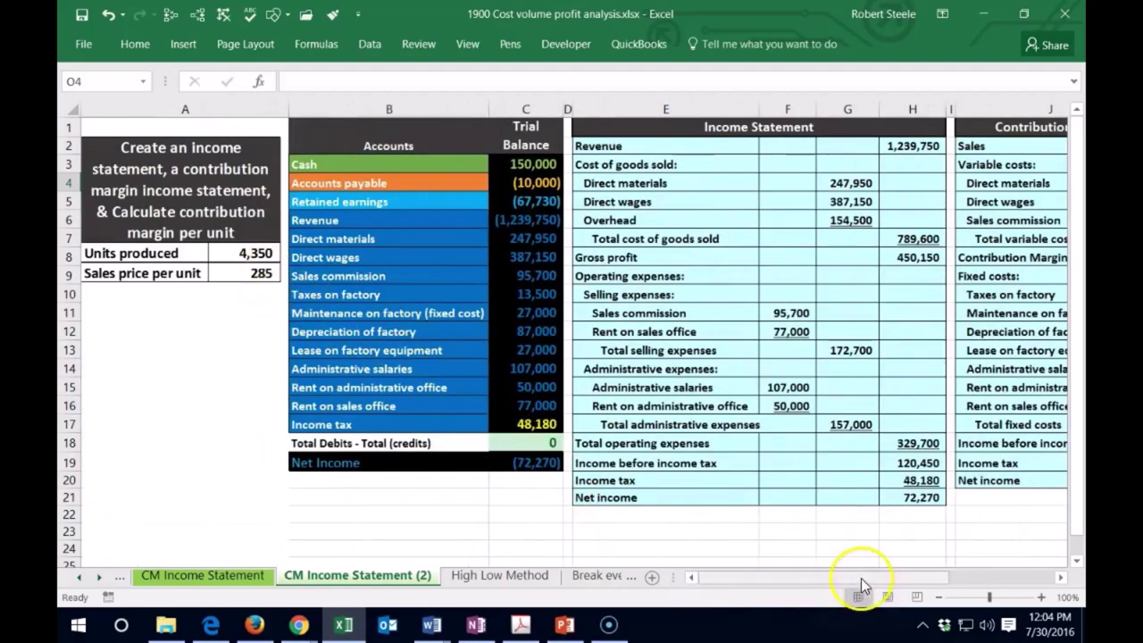
pyautogui.moveTo(871, 577); pyautogui.dragTo(955, 582)
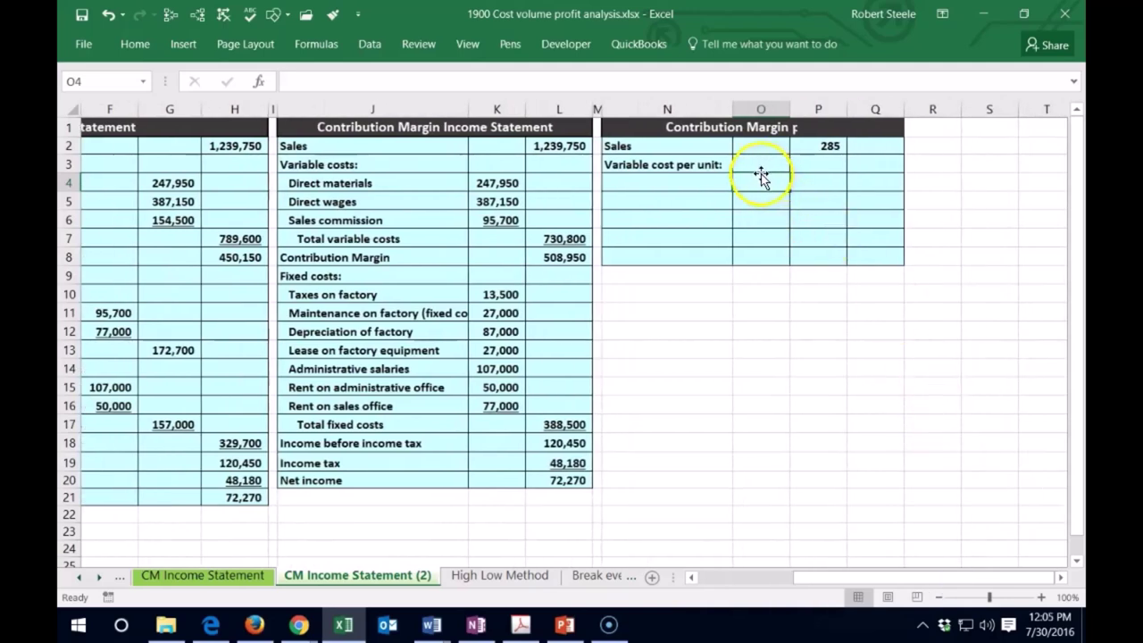
# - Bring the Direct materials label into N4 with a formula referring to J4
pyautogui.click(661, 176)
pyautogui.write('+')
pyautogui.press('Left')
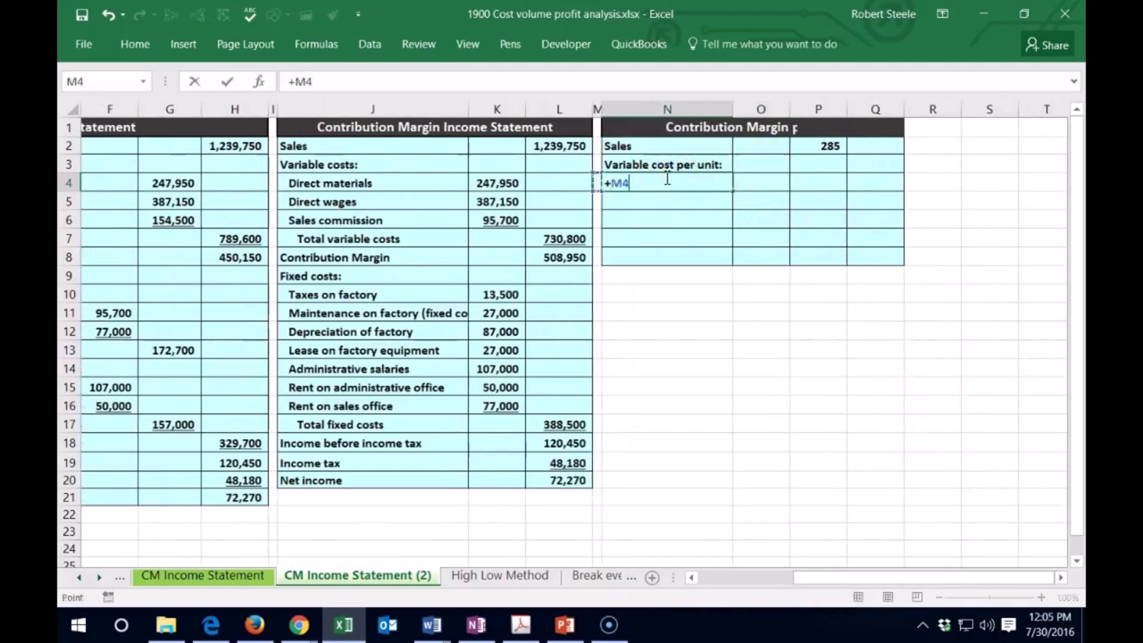
pyautogui.press('Left')
pyautogui.press('Left')
pyautogui.press('Left')
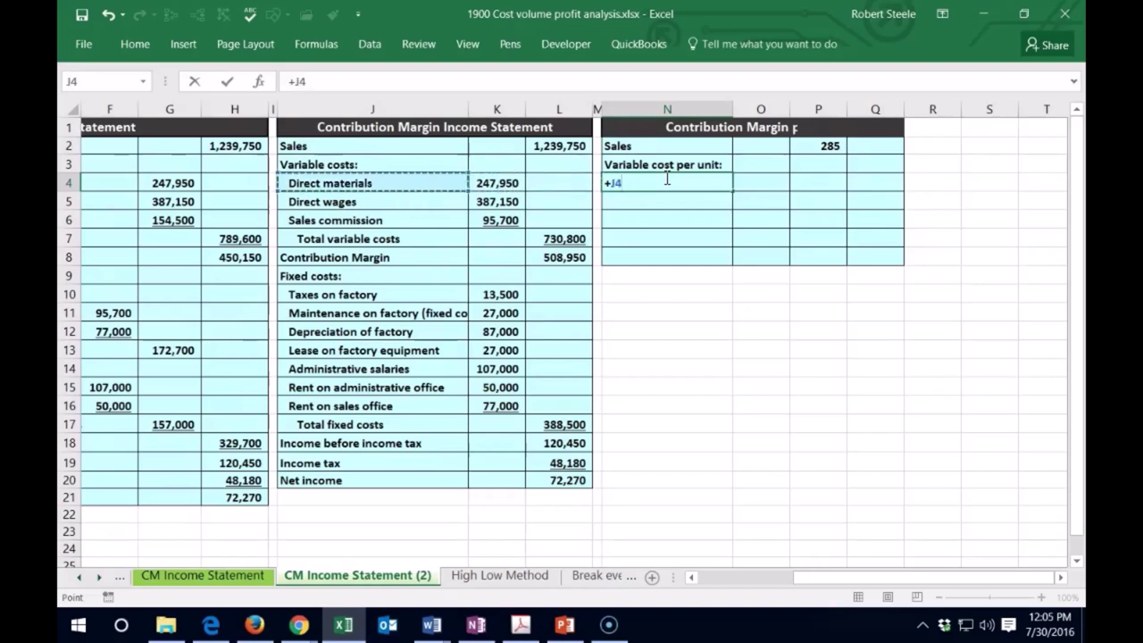
pyautogui.press('Return')
# - Indent the Direct materials label in N4
pyautogui.click(665, 177)
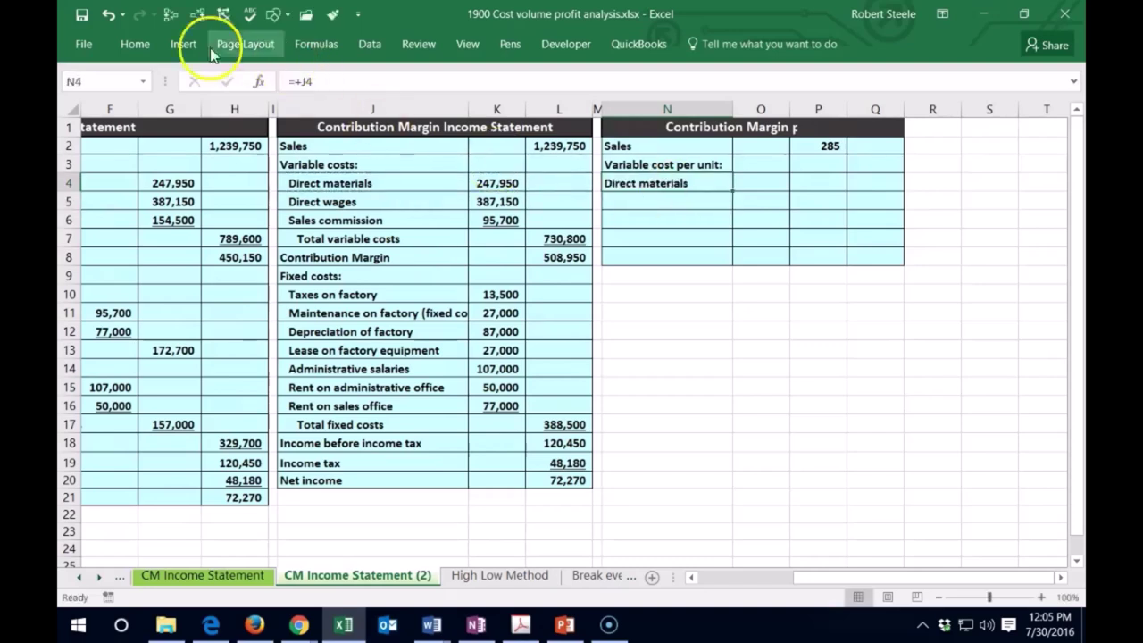
pyautogui.click(135, 44)
pyautogui.click(388, 103)
# - Calculate direct materials cost per unit in O4 as K4 divided by the 4,350 units produced
pyautogui.click(745, 175)
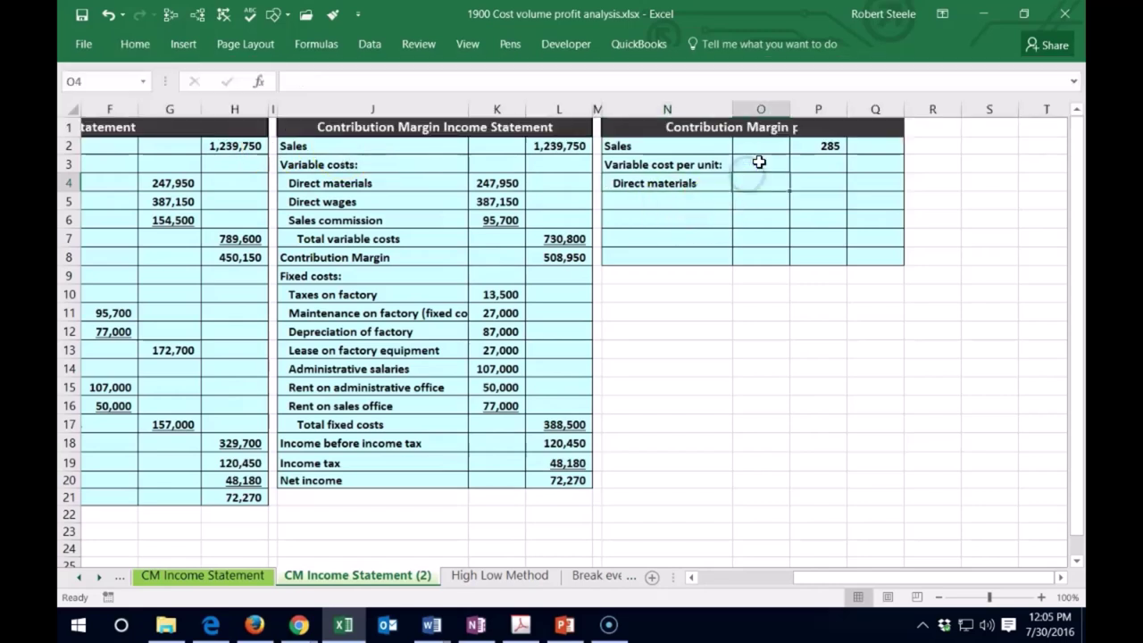
pyautogui.write('=')
pyautogui.press('Left')
pyautogui.press('Left')
pyautogui.press('Left')
pyautogui.press('Left')
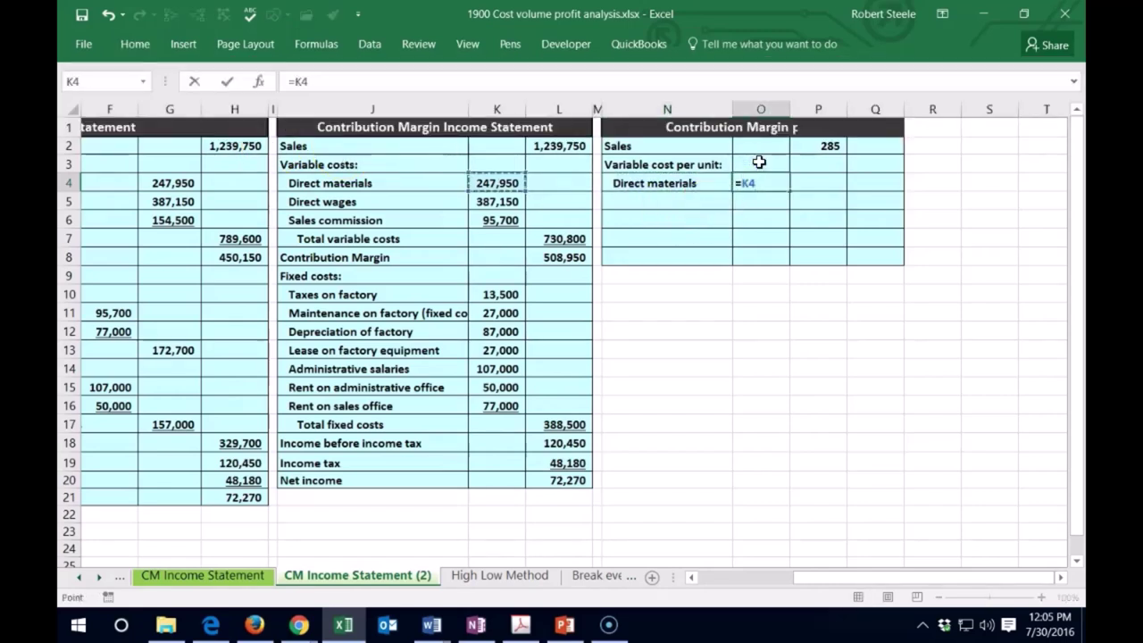
pyautogui.moveTo(889, 588)
pyautogui.mouseDown()
pyautogui.moveTo(674, 585)
pyautogui.moveTo(900, 582)
pyautogui.mouseUp()
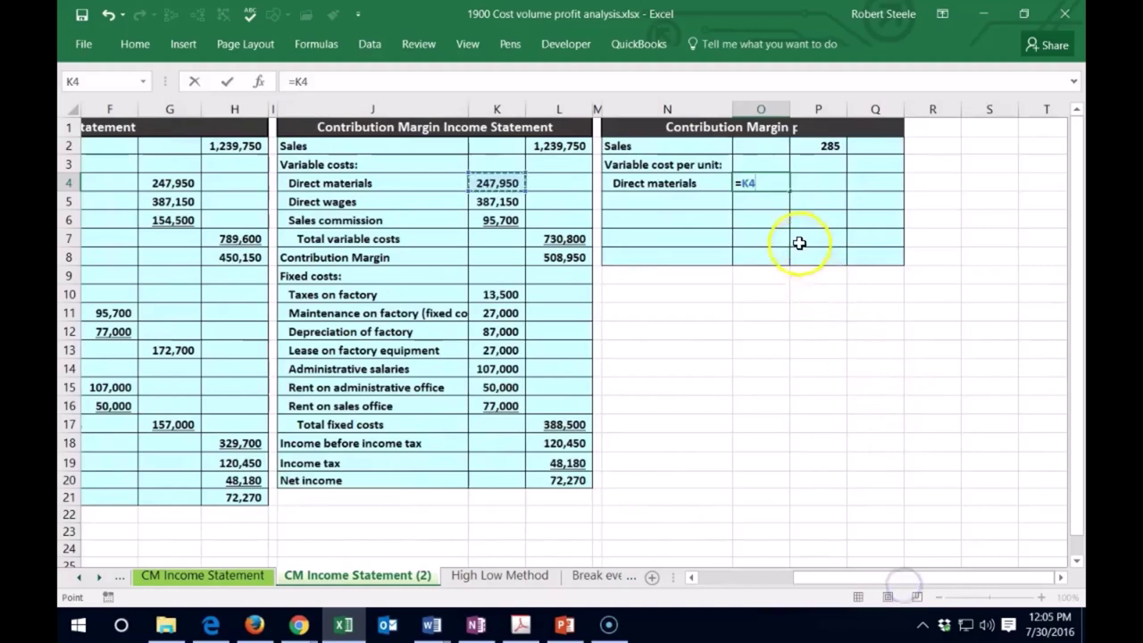
pyautogui.write('/43')
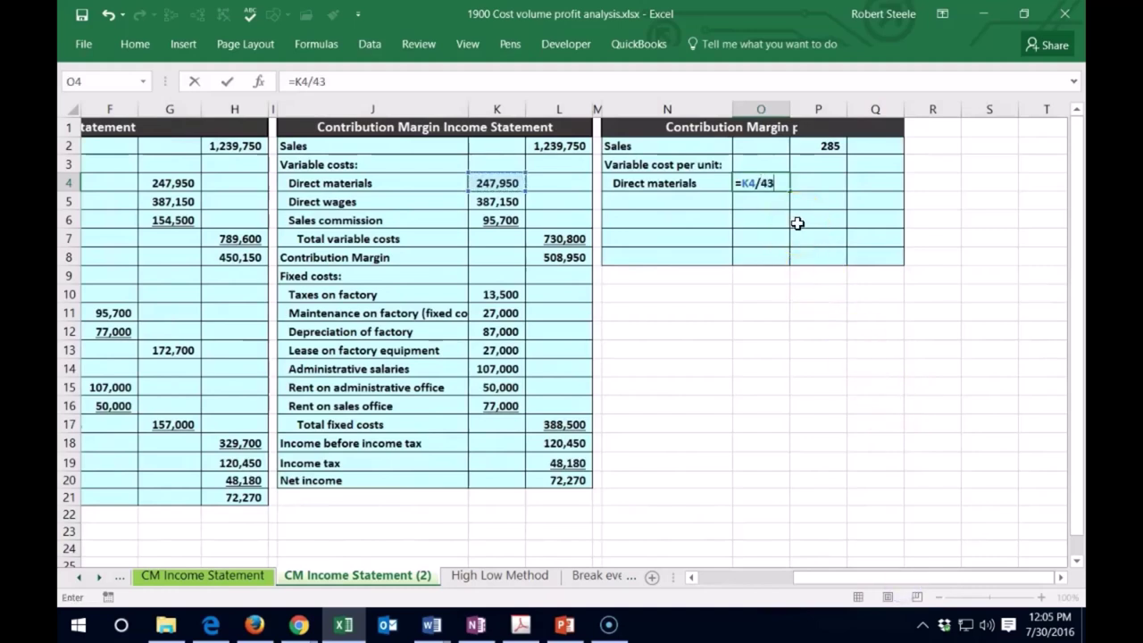
pyautogui.press('Return')
# - Note the units produced, 4,350, in S4 outside the per-unit table and return to N5
pyautogui.press('Right')
pyautogui.press('Right')
pyautogui.press('Right')
pyautogui.press('Right')
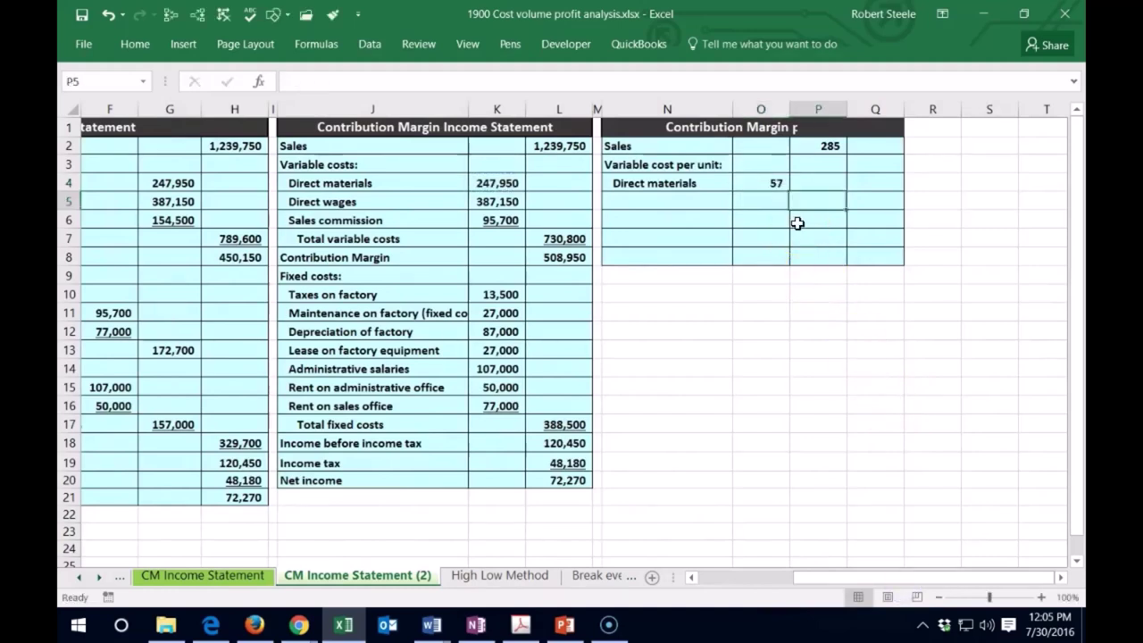
pyautogui.press('Up')
pyautogui.write('4,350')
pyautogui.press('Return')
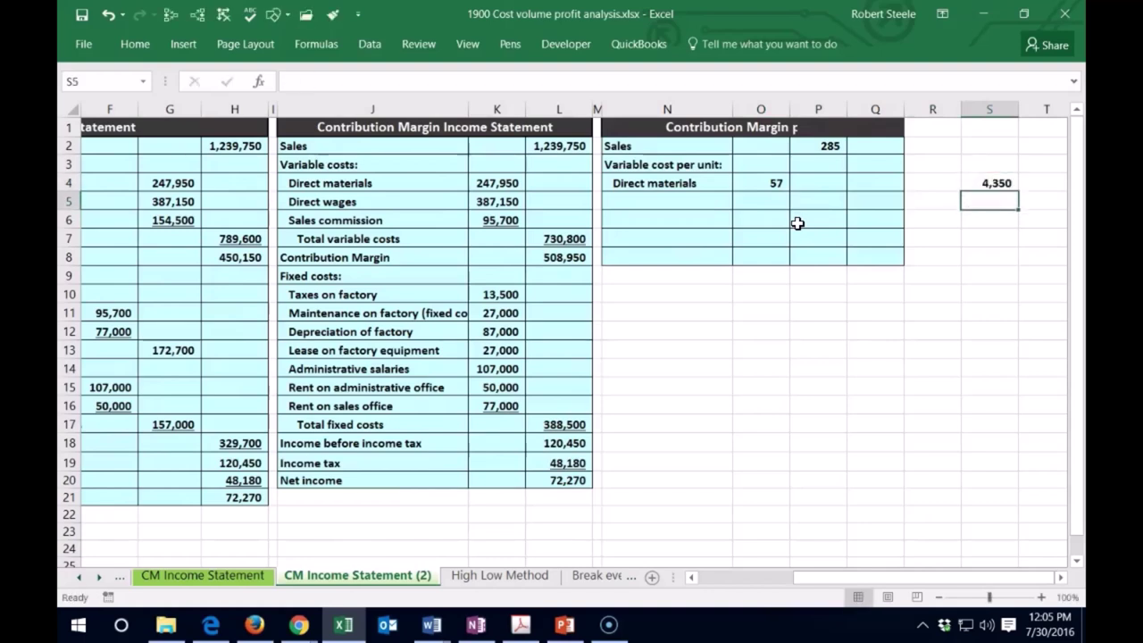
pyautogui.press('Left')
pyautogui.press('Left')
pyautogui.press('Left')
pyautogui.press('Left')
pyautogui.press('Left')
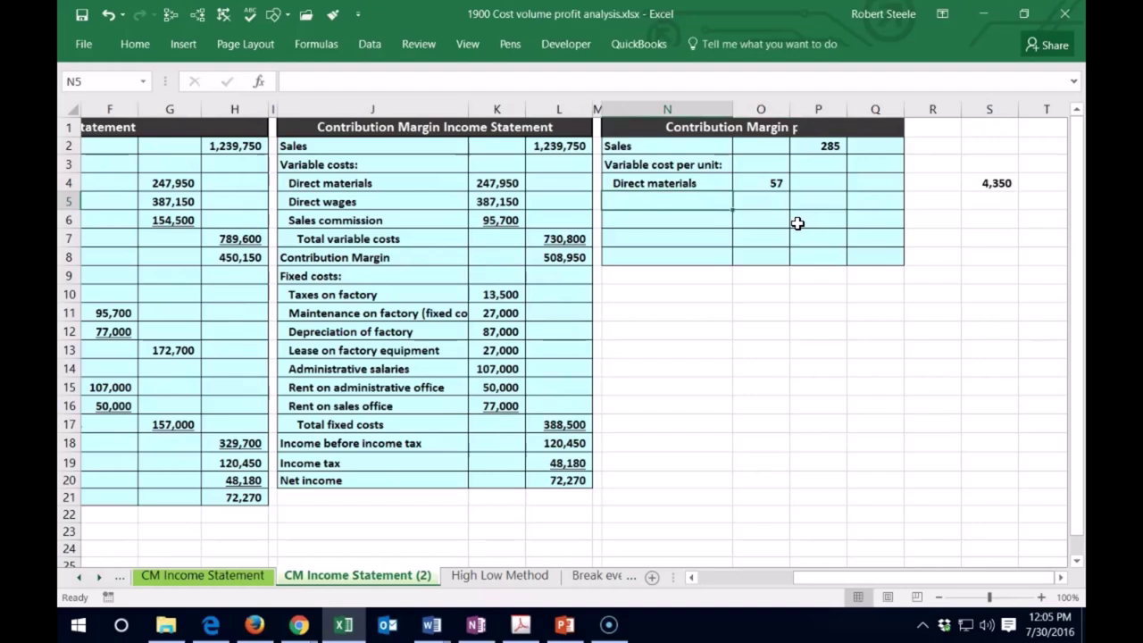
# - Bring the Direct wages label into N5 with a formula referring to J5 and indent it
pyautogui.write('=')
pyautogui.press('Left')
pyautogui.press('Left')
pyautogui.press('Left')
pyautogui.press('Left')
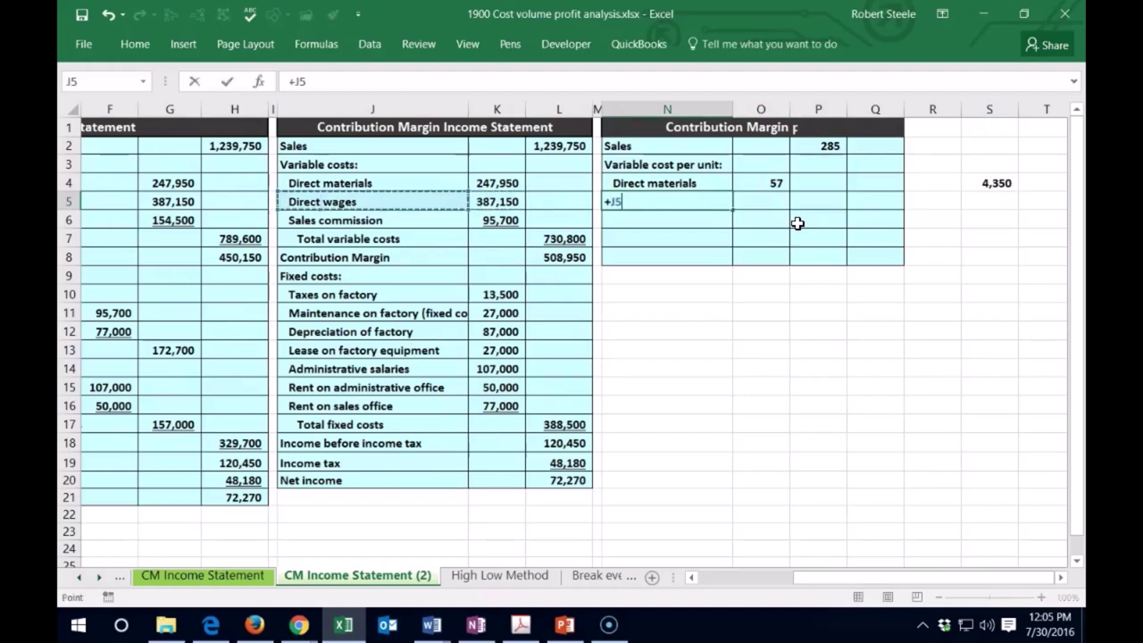
pyautogui.press('Return')
pyautogui.press('Up')
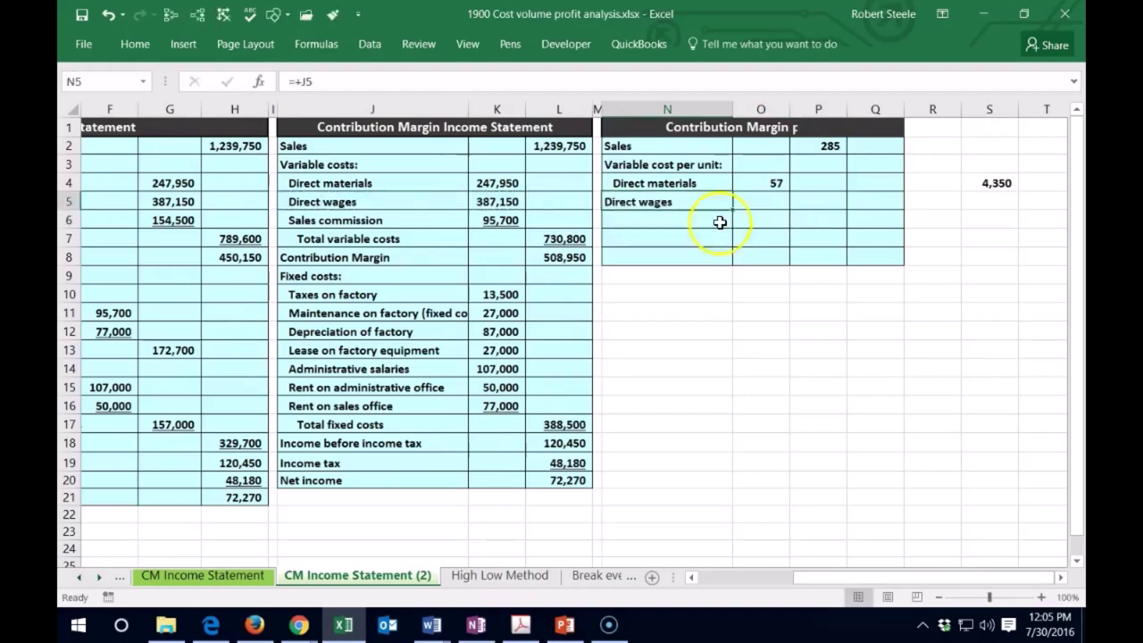
pyautogui.click(135, 44)
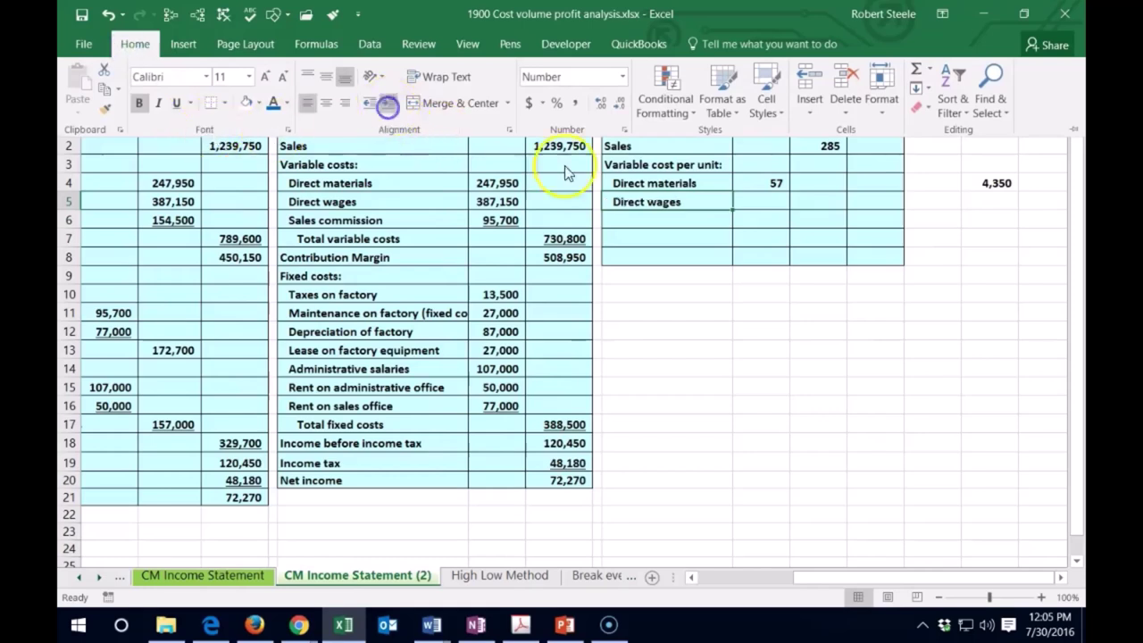
# - Calculate direct wages per unit in O5 as K5 divided by 4350
pyautogui.click(747, 196)
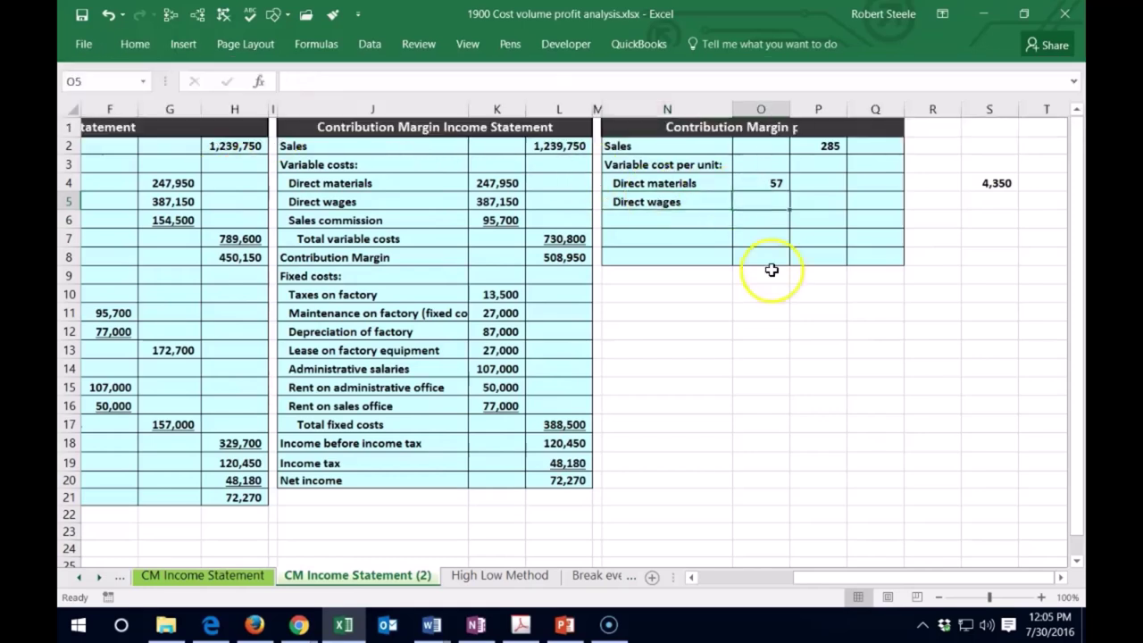
pyautogui.write('=')
pyautogui.press('Left')
pyautogui.press('Left')
pyautogui.press('Left')
pyautogui.press('Left')
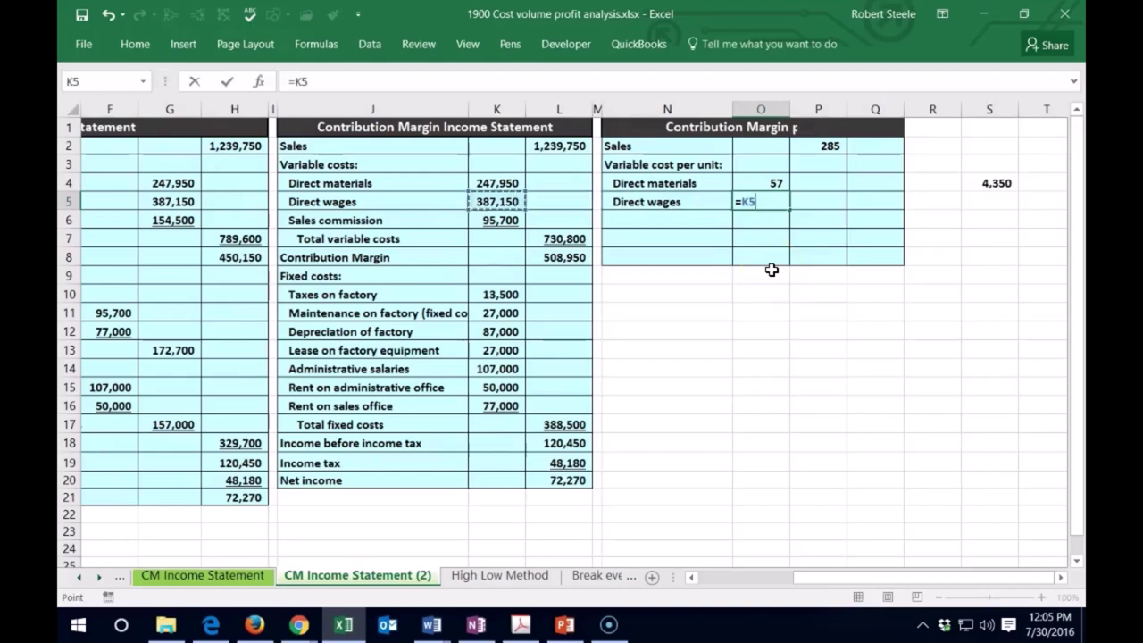
pyautogui.write('/4350')
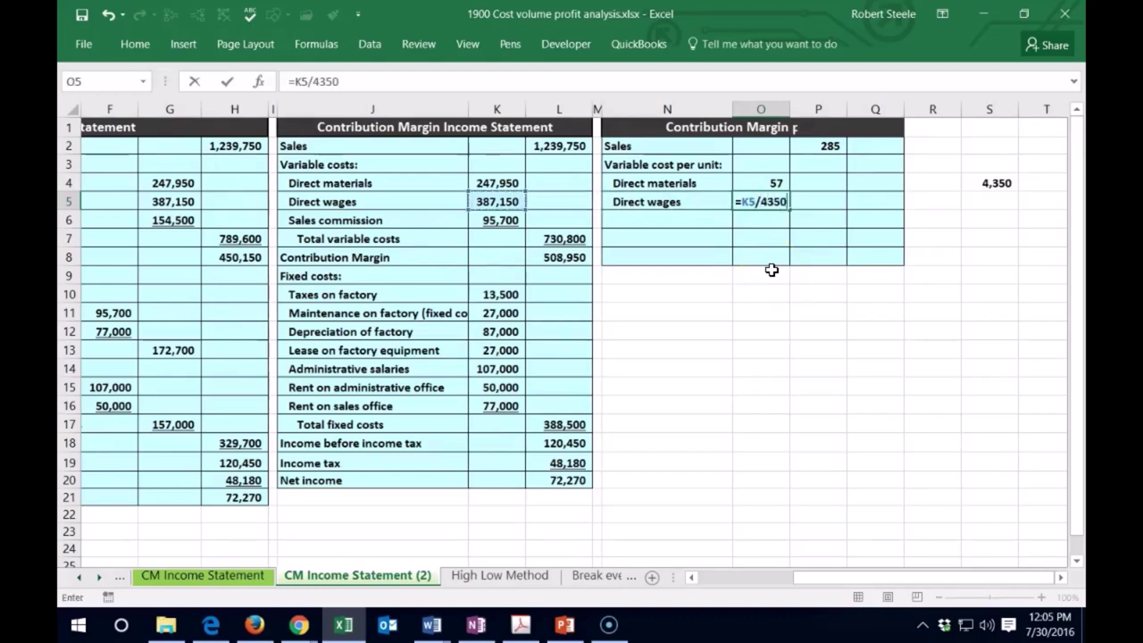
pyautogui.press('Return')
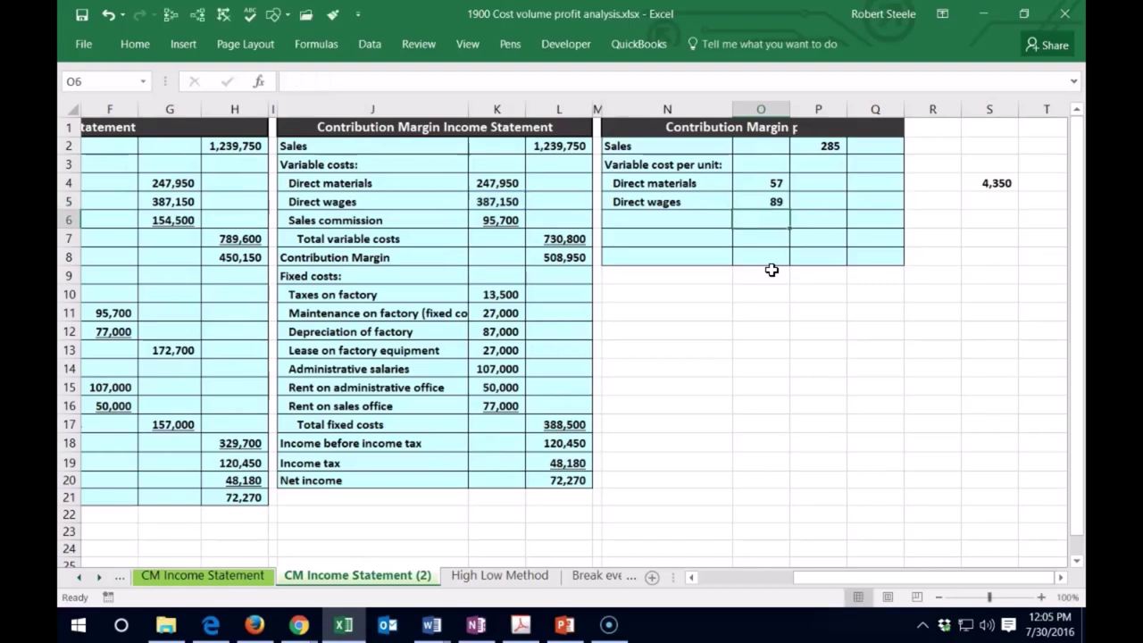
# - Bring the Sales commission label into N6 with a formula referring to J6 and indent it
pyautogui.press('Left')
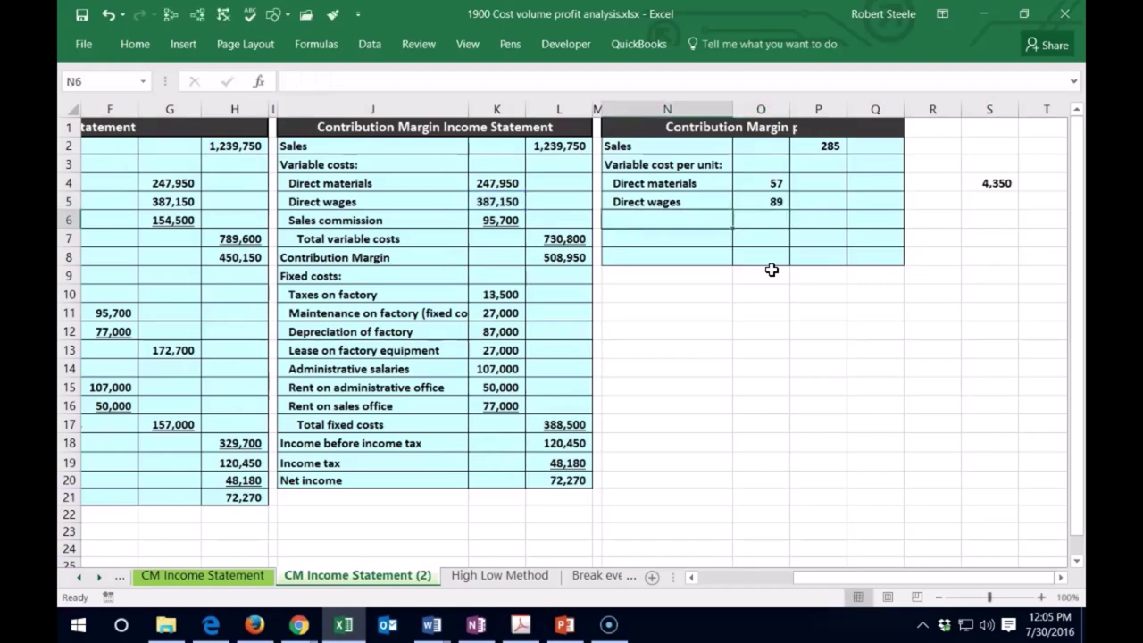
pyautogui.write('=')
pyautogui.press('Left')
pyautogui.press('Left')
pyautogui.press('Left')
pyautogui.press('Left')
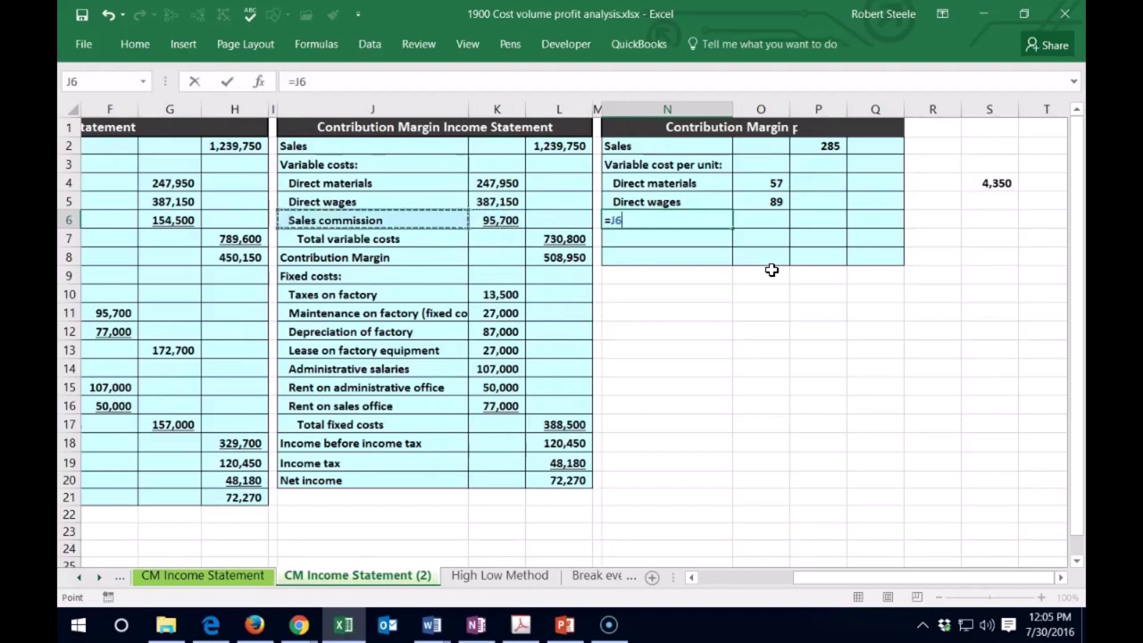
pyautogui.hotkey('ctrl', 'Return')
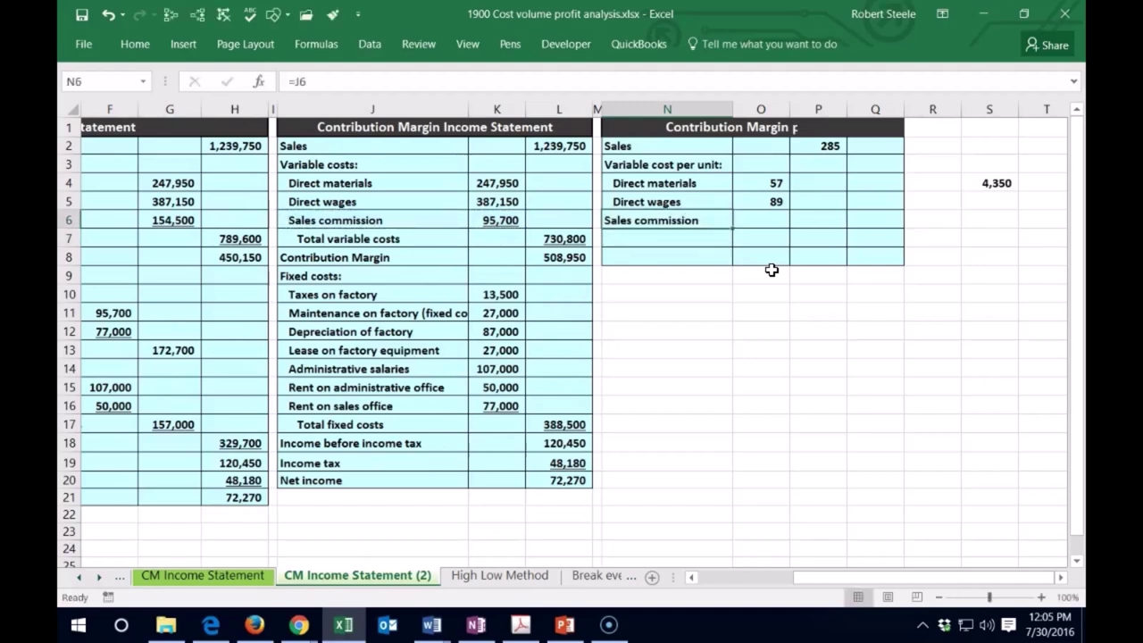
pyautogui.click(118, 43)
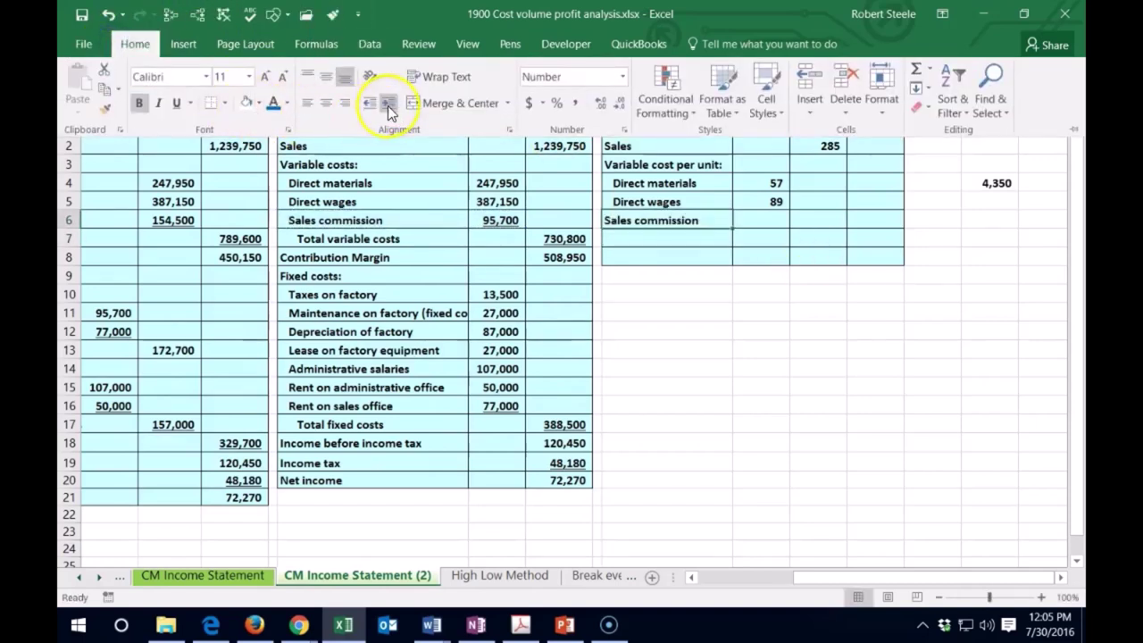
# - Calculate sales commission per unit in O6 as K6 divided by 4350
pyautogui.click(744, 220)
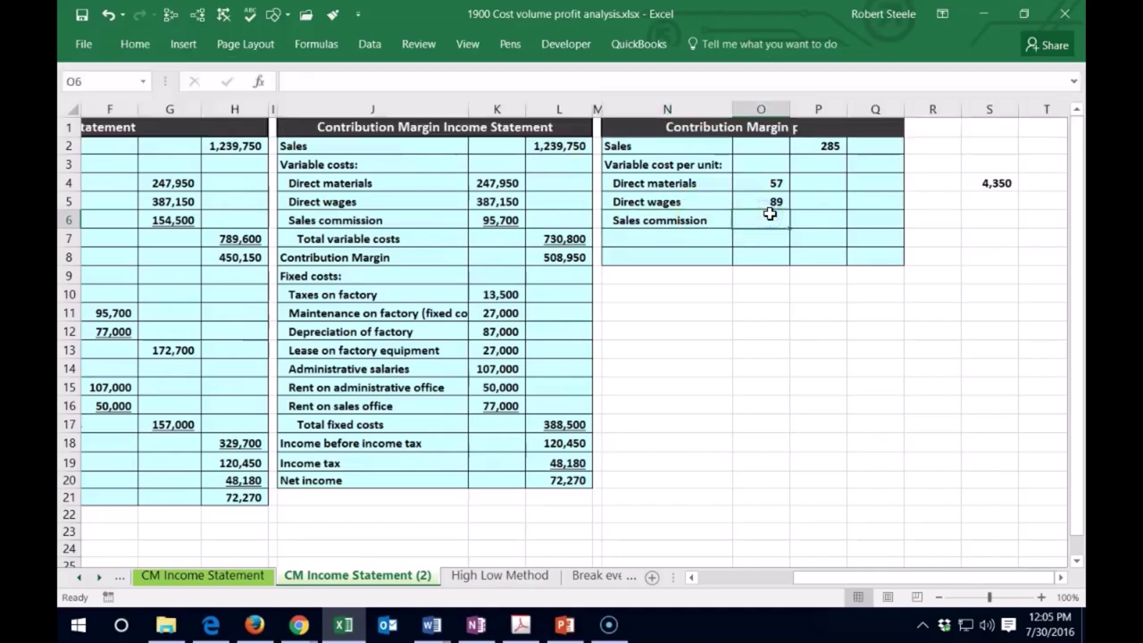
pyautogui.write('=')
pyautogui.press('Left')
pyautogui.press('Left')
pyautogui.press('Left')
pyautogui.press('Left')
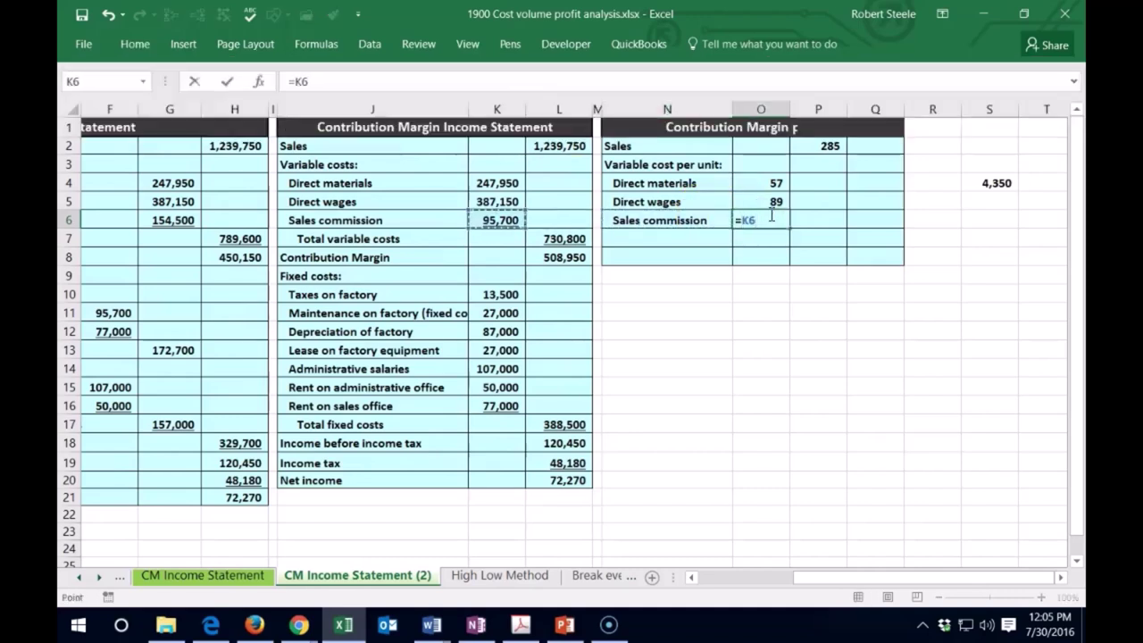
pyautogui.write('/43')
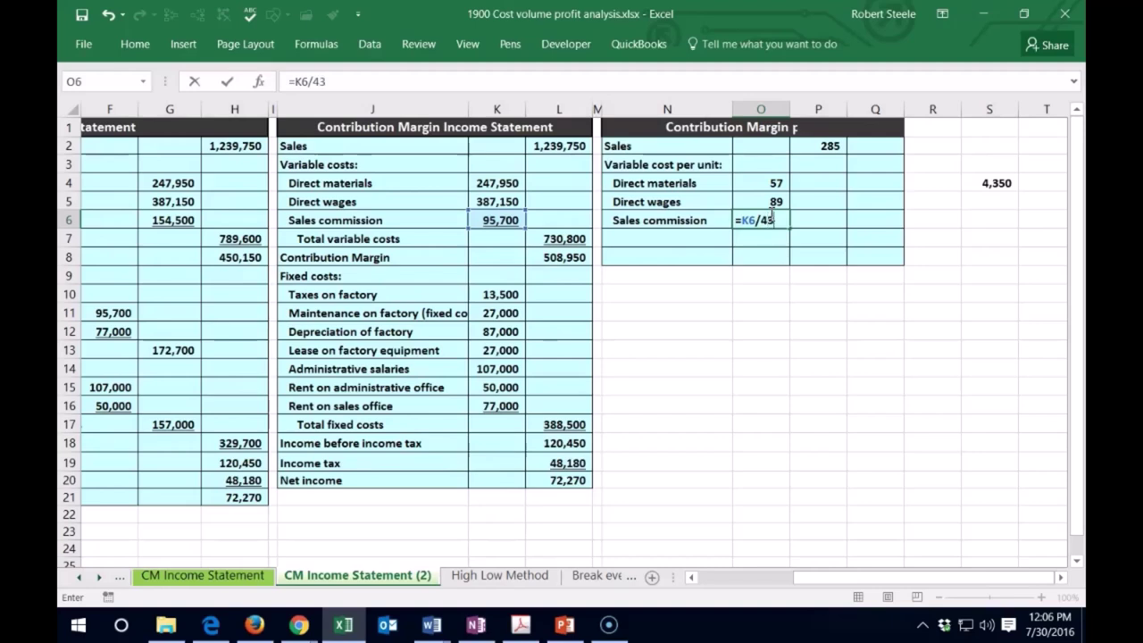
pyautogui.write('50')
pyautogui.press('Return')
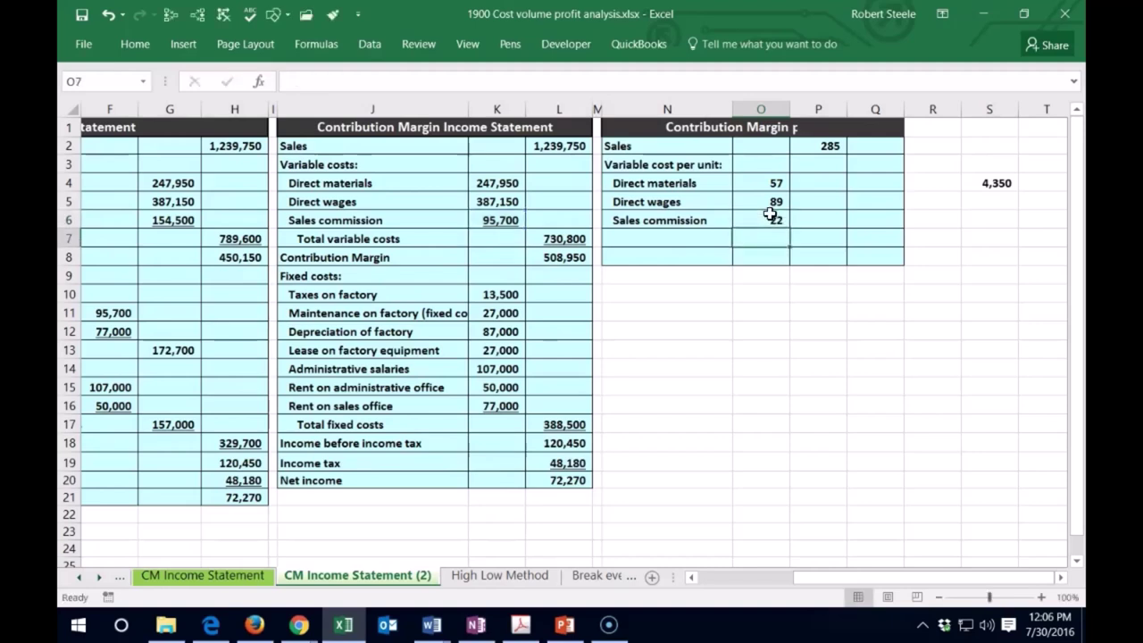
# - Underline the sales commission per-unit amount in O6 as the last item before the total
pyautogui.click(770, 215)
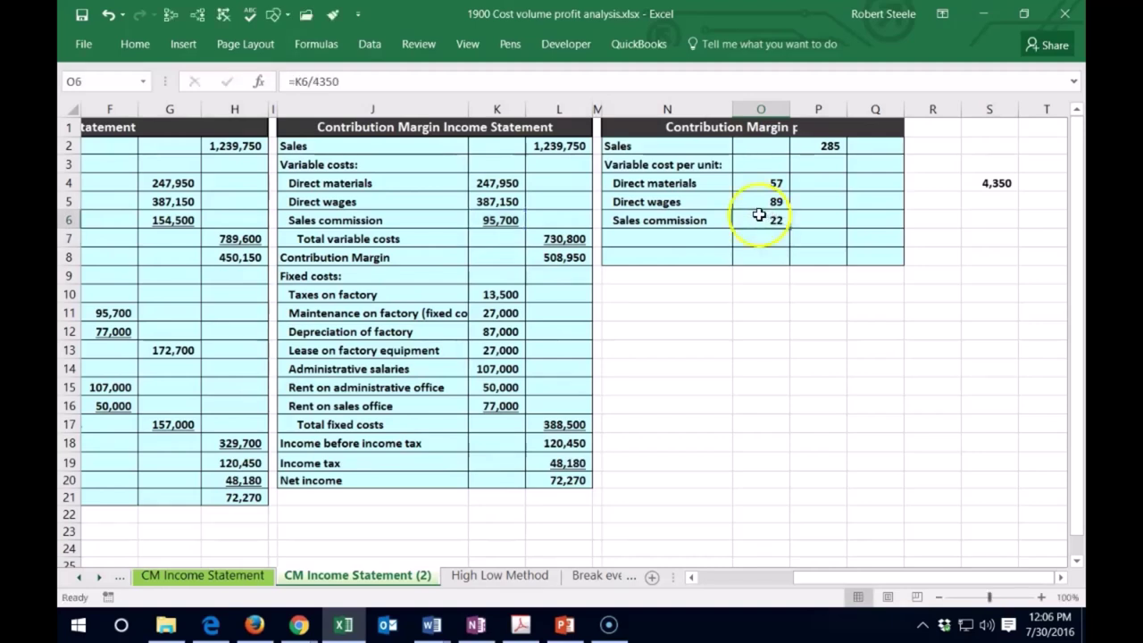
pyautogui.click(136, 53)
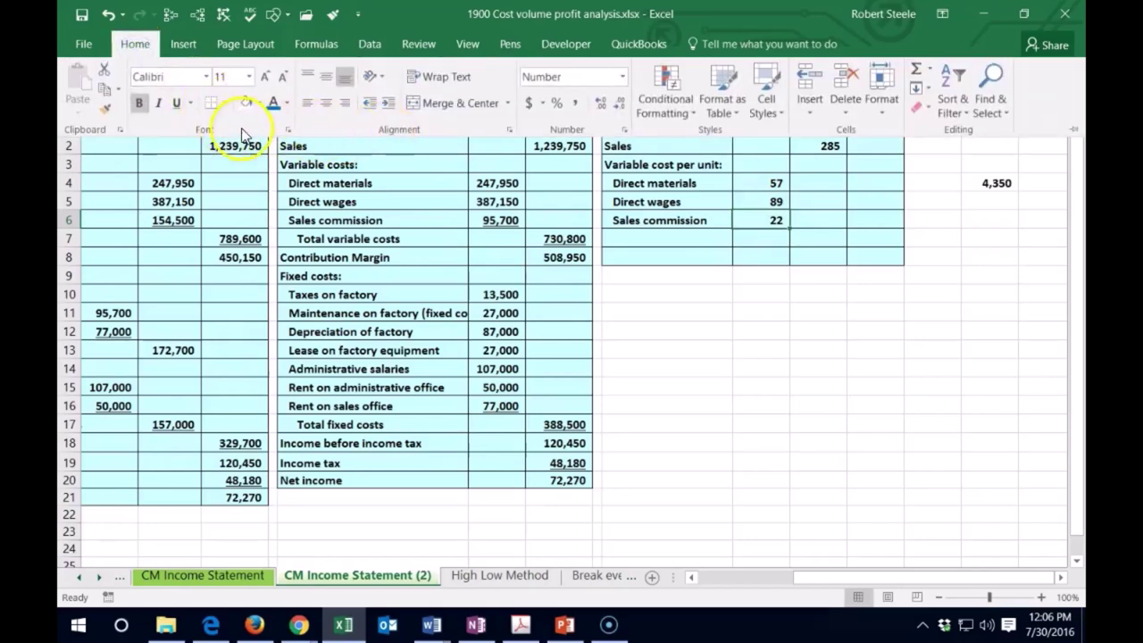
pyautogui.click(176, 103)
# - Label N7 "Total variable cost per unit" and indent the label two levels
pyautogui.click(617, 250)
pyautogui.click(617, 238)
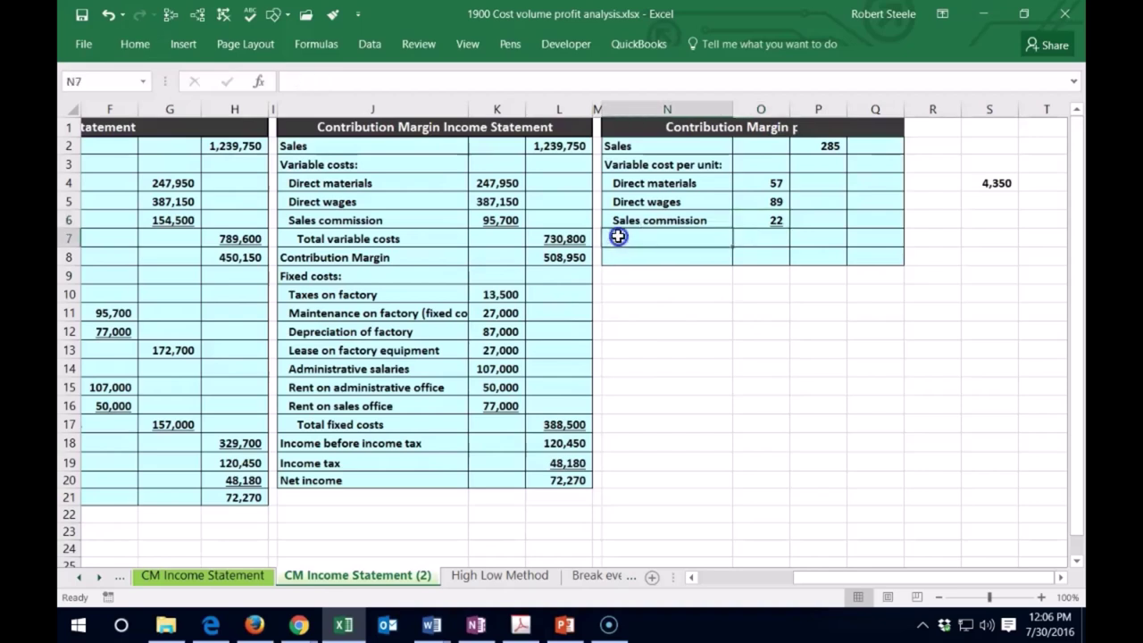
pyautogui.write('Total variable cost per unit')
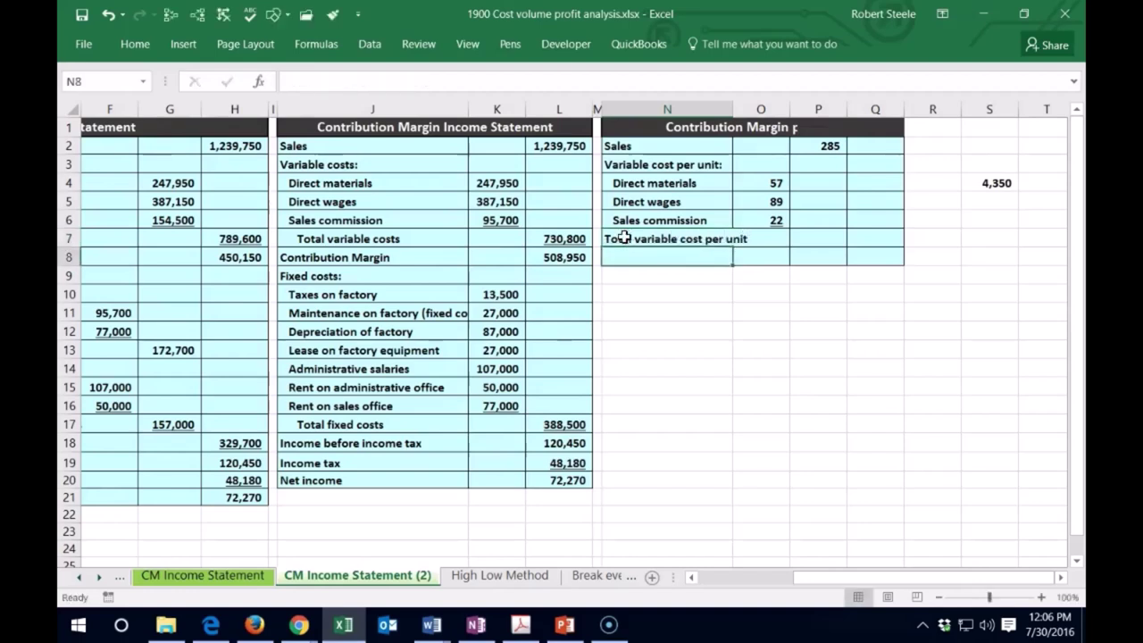
pyautogui.click(126, 51)
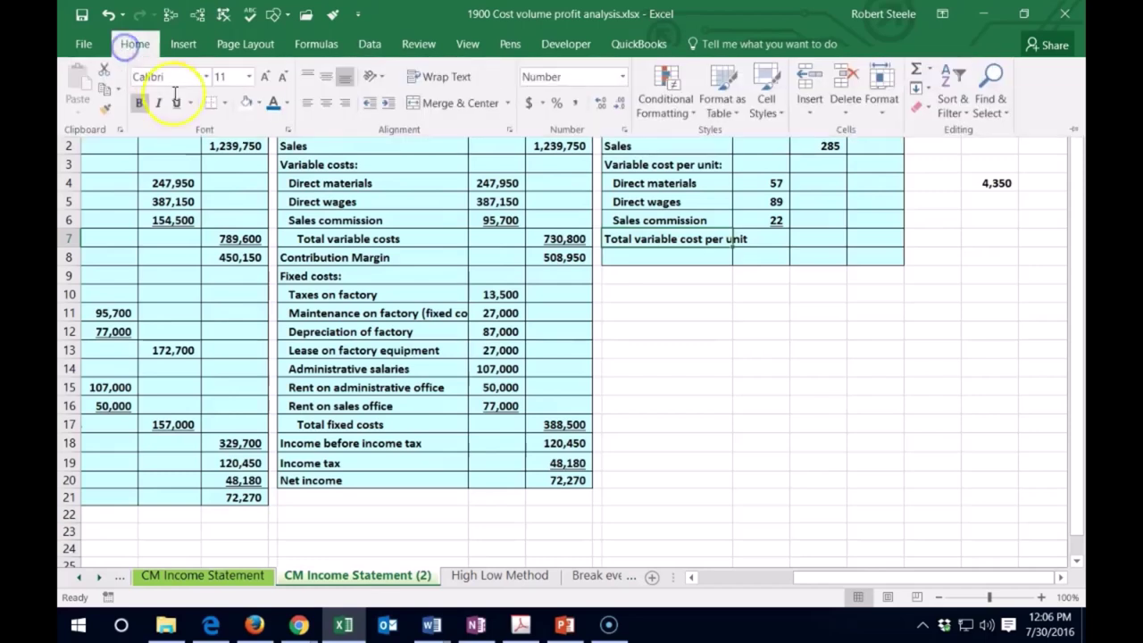
pyautogui.click(393, 107)
pyautogui.click(393, 107)
# - Total the per-unit variable costs in P7 with a SUM of O4:O6 and underline the result
pyautogui.click(808, 271)
pyautogui.click(809, 240)
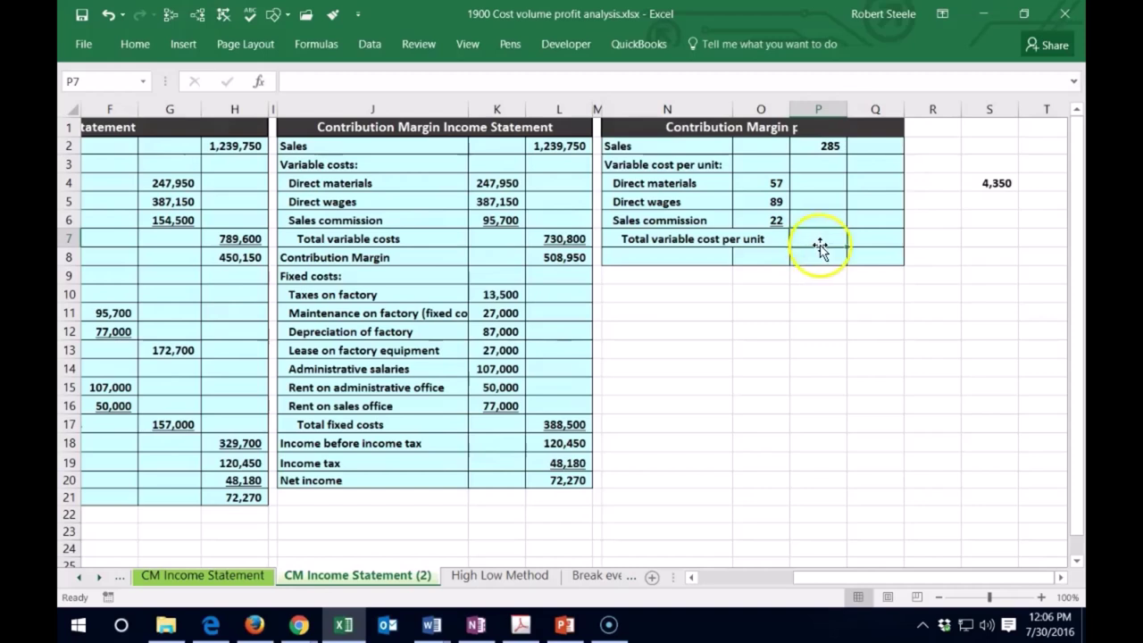
pyautogui.write('=sum(')
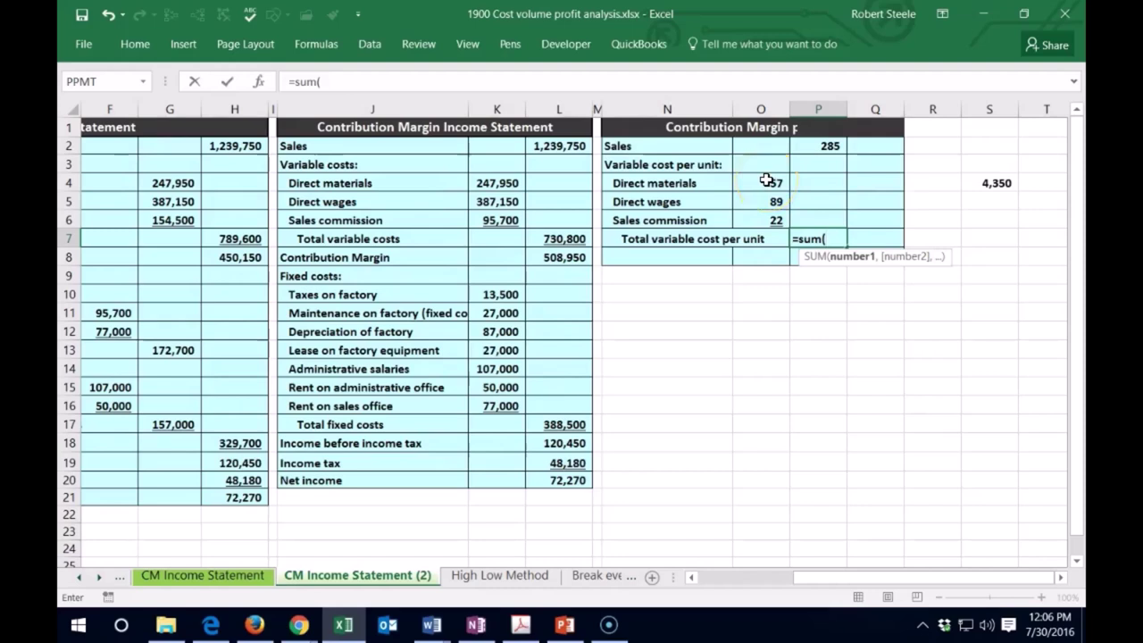
pyautogui.moveTo(766, 182); pyautogui.dragTo(750, 222)
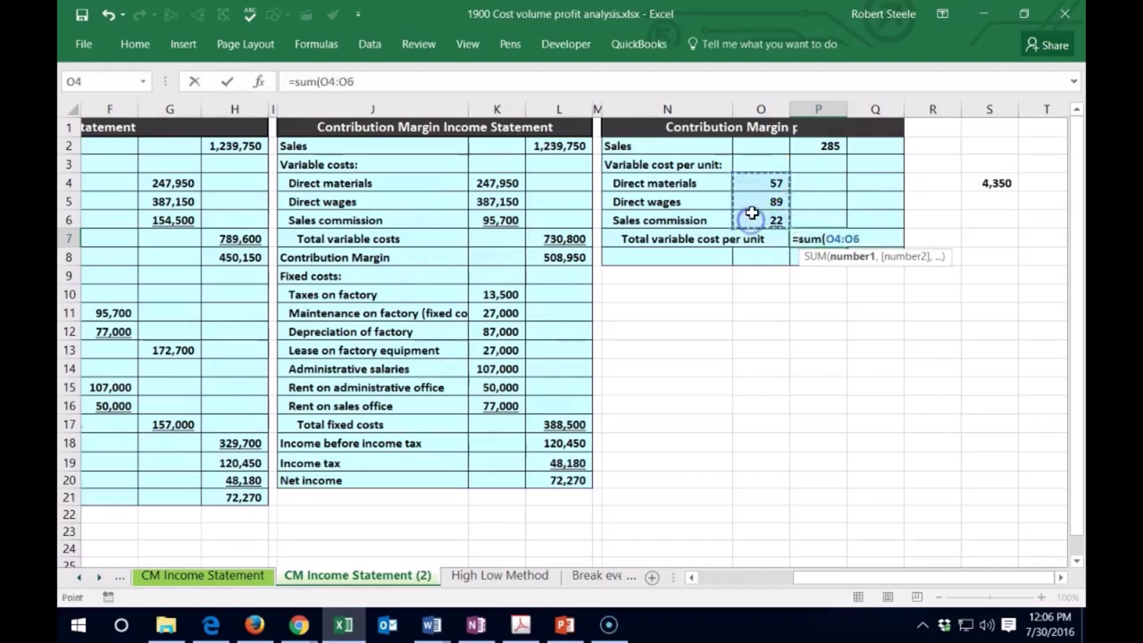
pyautogui.press('Return')
pyautogui.press('Up')
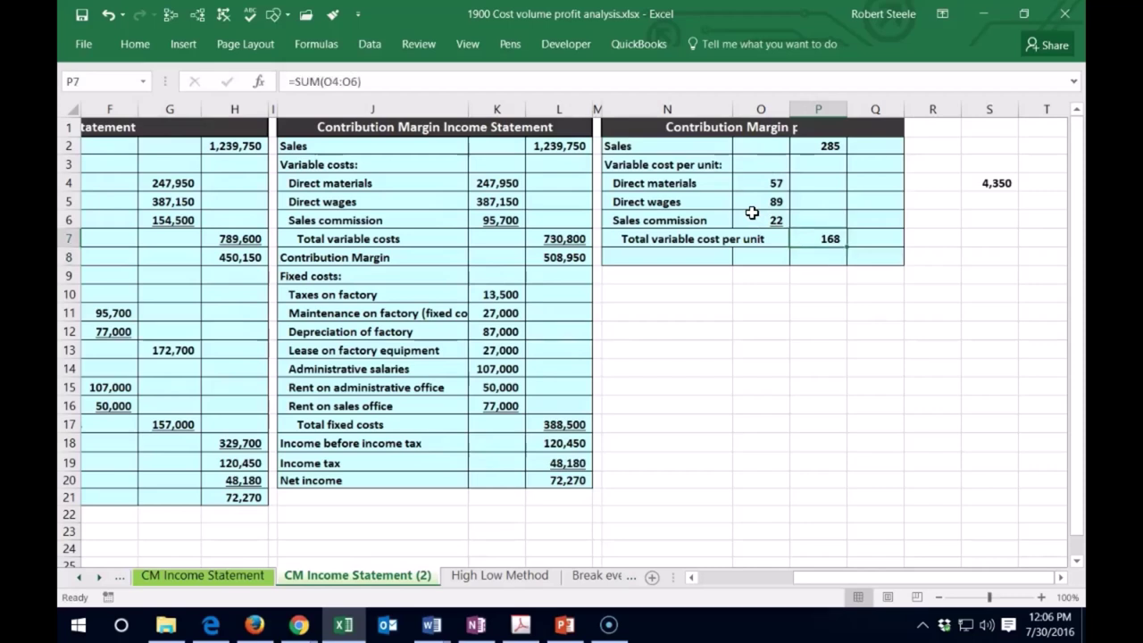
pyautogui.click(137, 45)
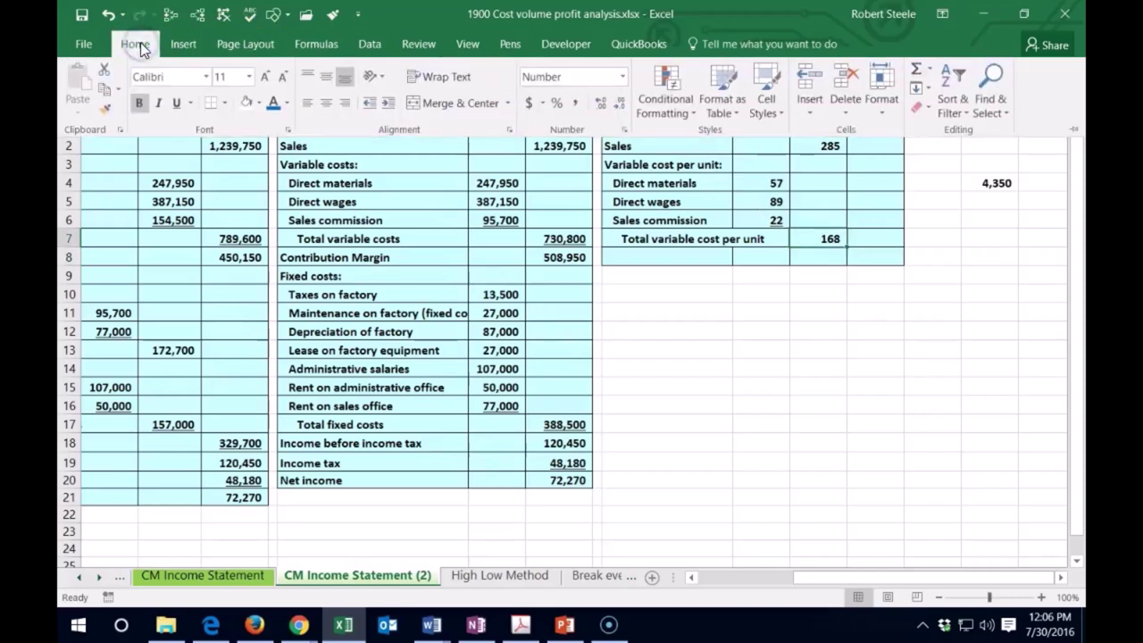
pyautogui.click(179, 104)
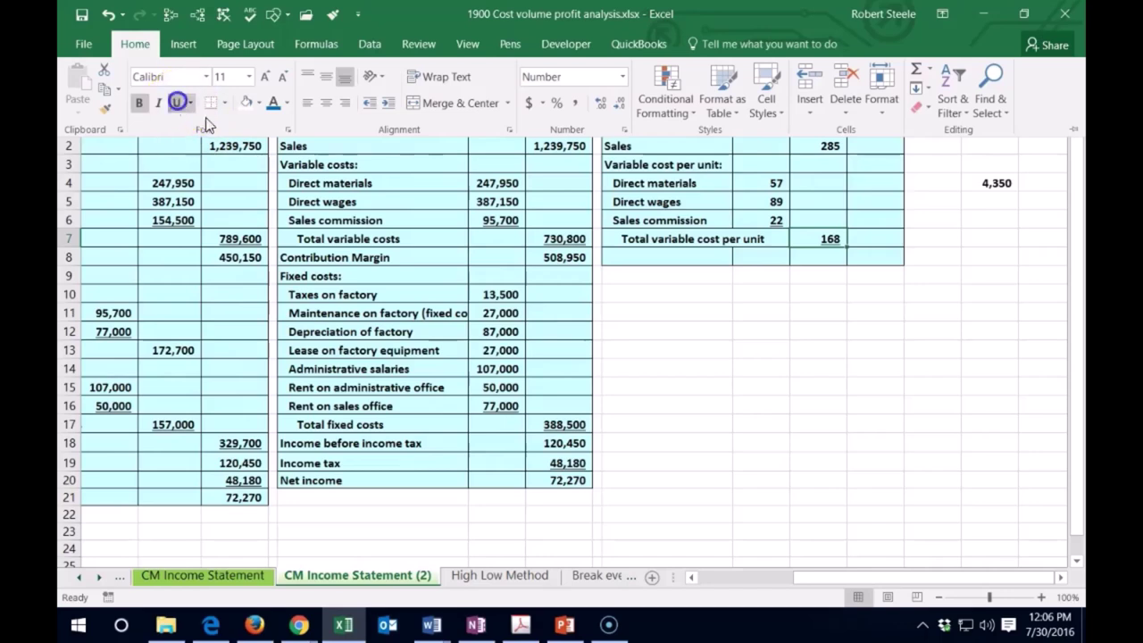
# - Label N8 "Contribution Margin per unit" below the total variable cost row
pyautogui.click(647, 254)
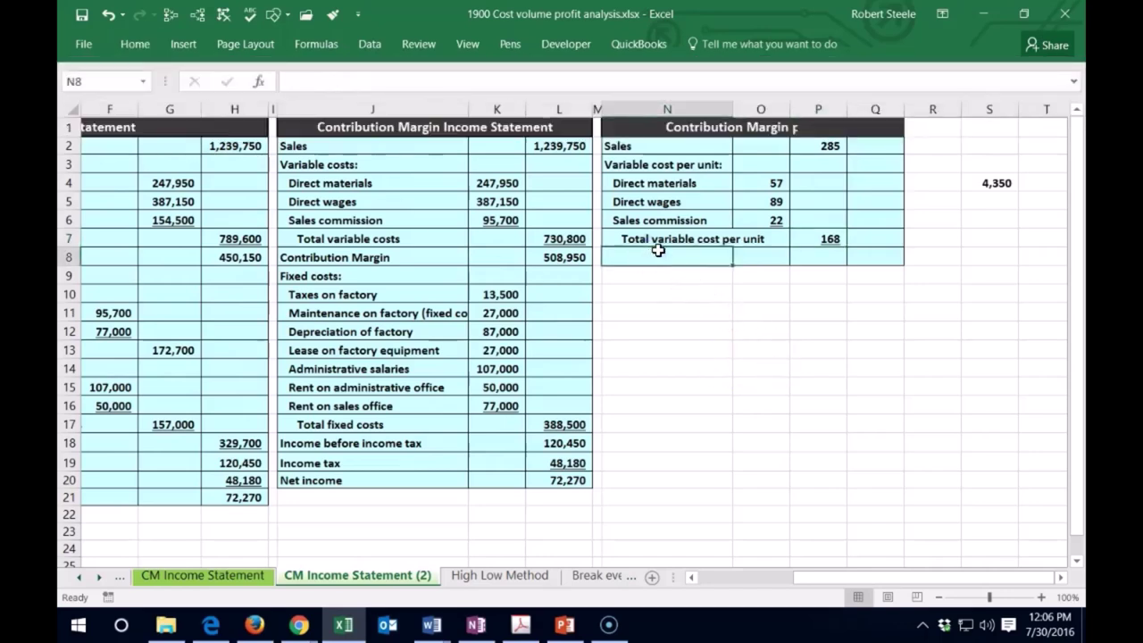
pyautogui.write('Contribution Margin per unit')
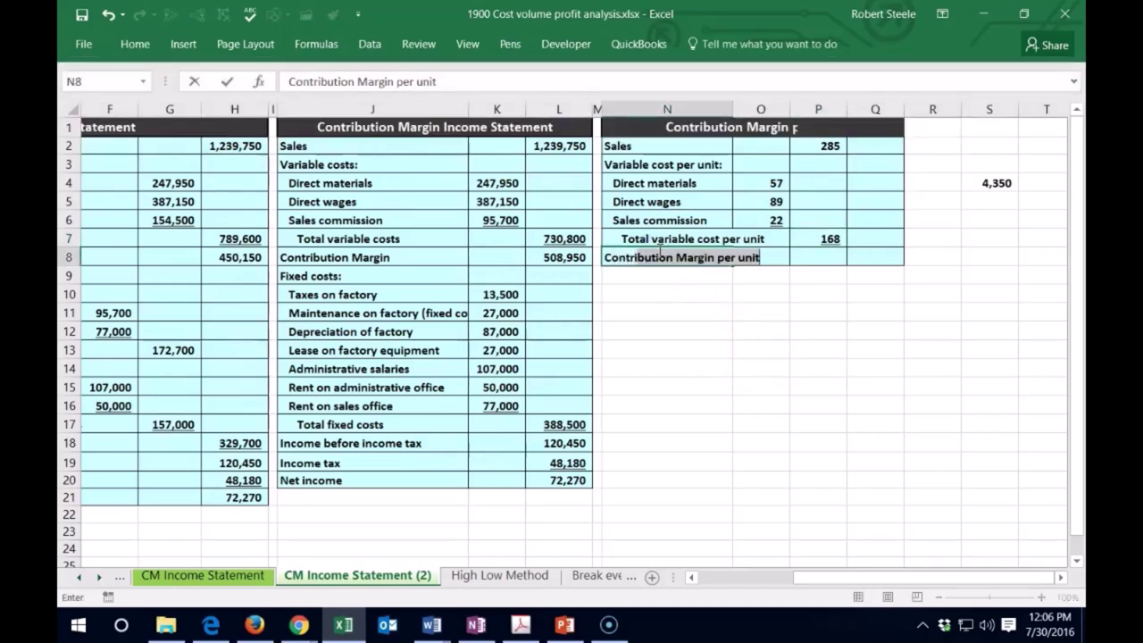
pyautogui.press('Return')
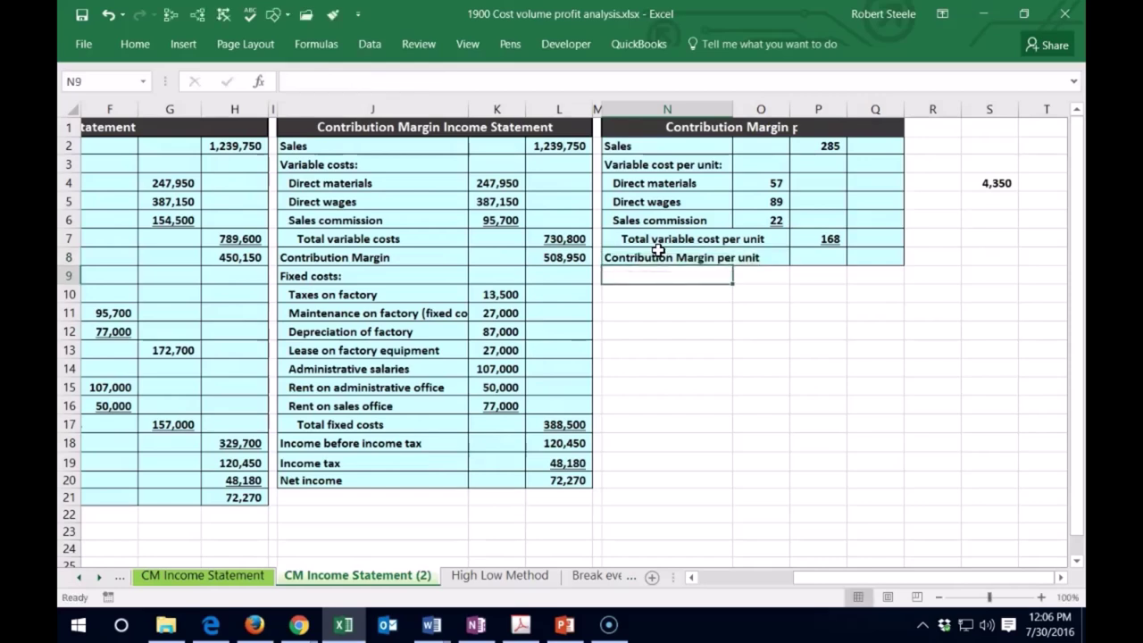
# - Calculate the contribution margin per unit in P8 as sales in P2 minus total variable cost in P7
pyautogui.click(659, 252)
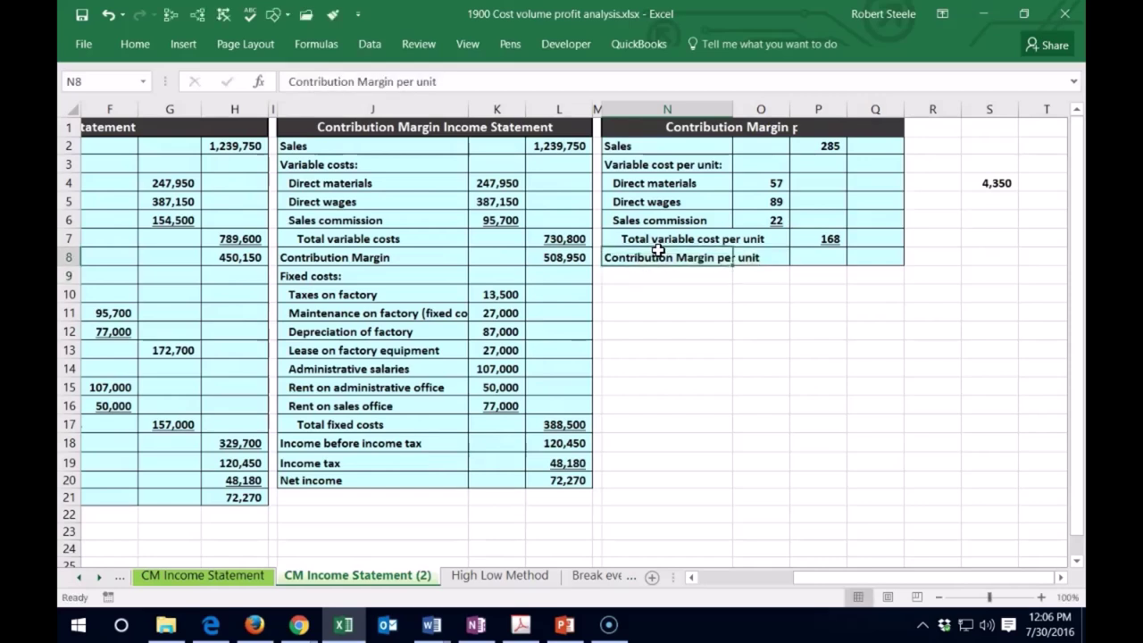
pyautogui.press('Right')
pyautogui.press('Right')
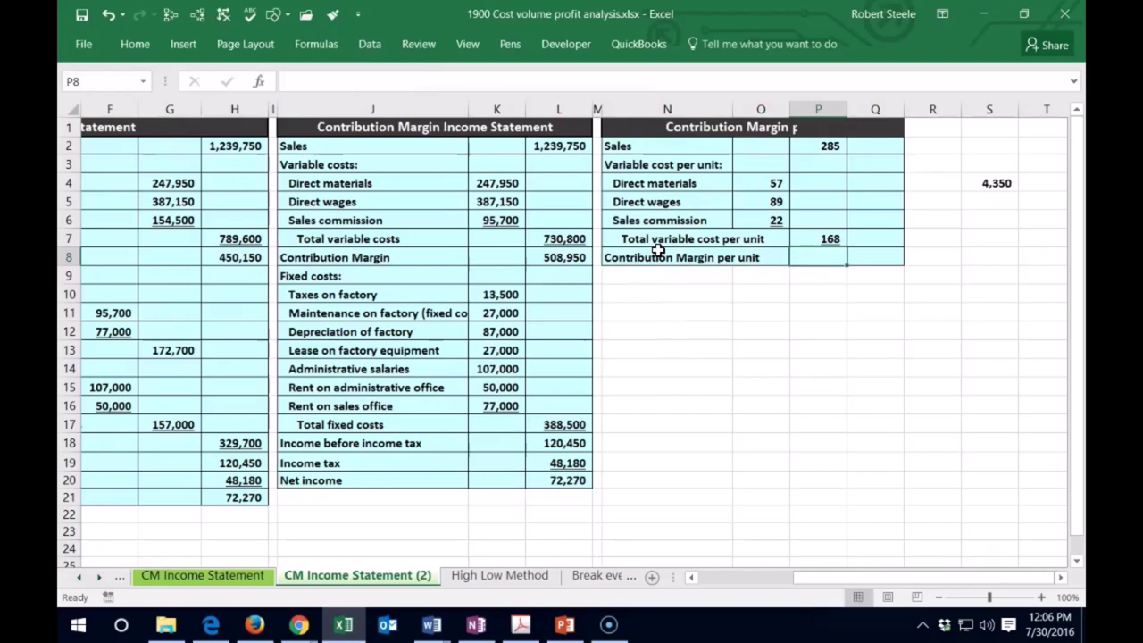
pyautogui.write('=')
pyautogui.click(823, 149)
pyautogui.write('-')
pyautogui.click(809, 239)
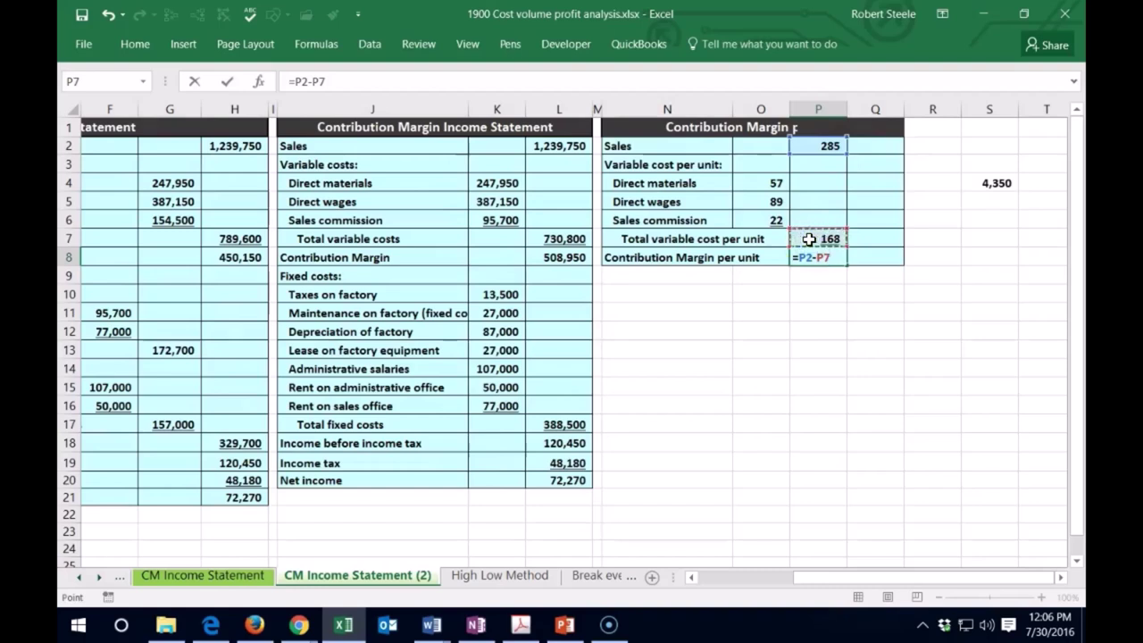
pyautogui.press('Return')
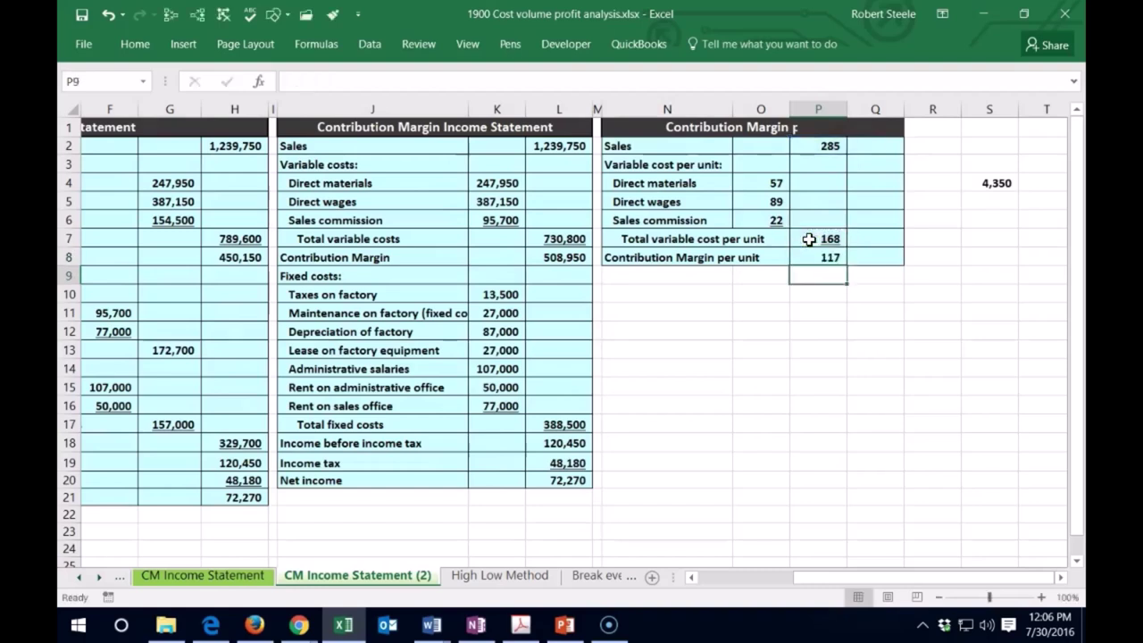
# - Extend the Sales label in N2 to read "Sales per unit"
pyautogui.doubleClick(647, 145)
pyautogui.write('uni')
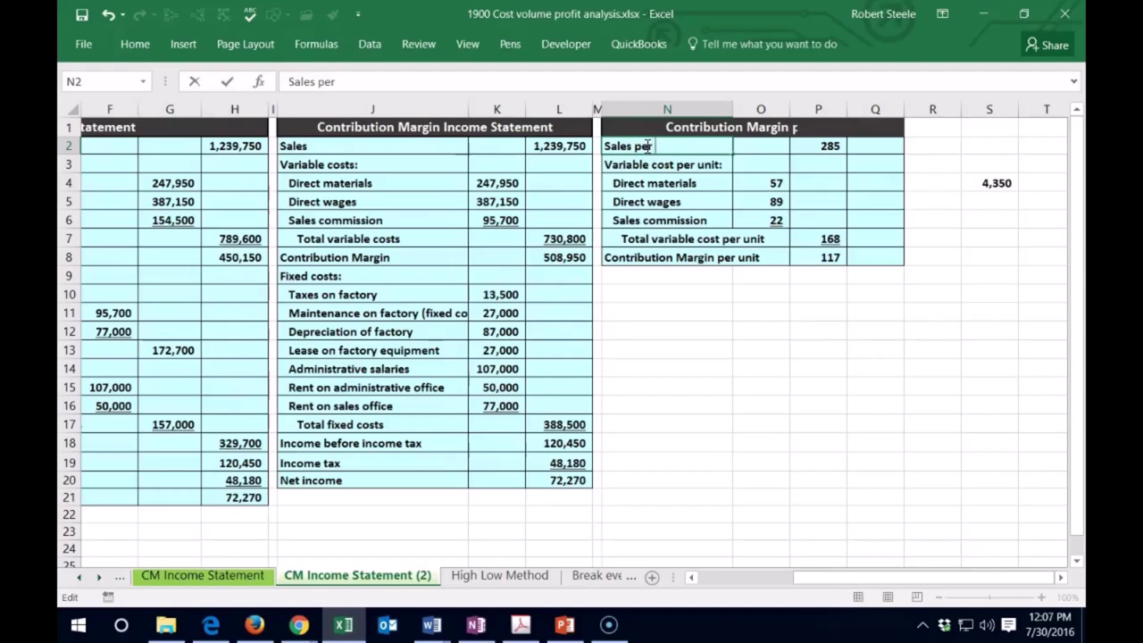
pyautogui.write('t')
pyautogui.press('Return')
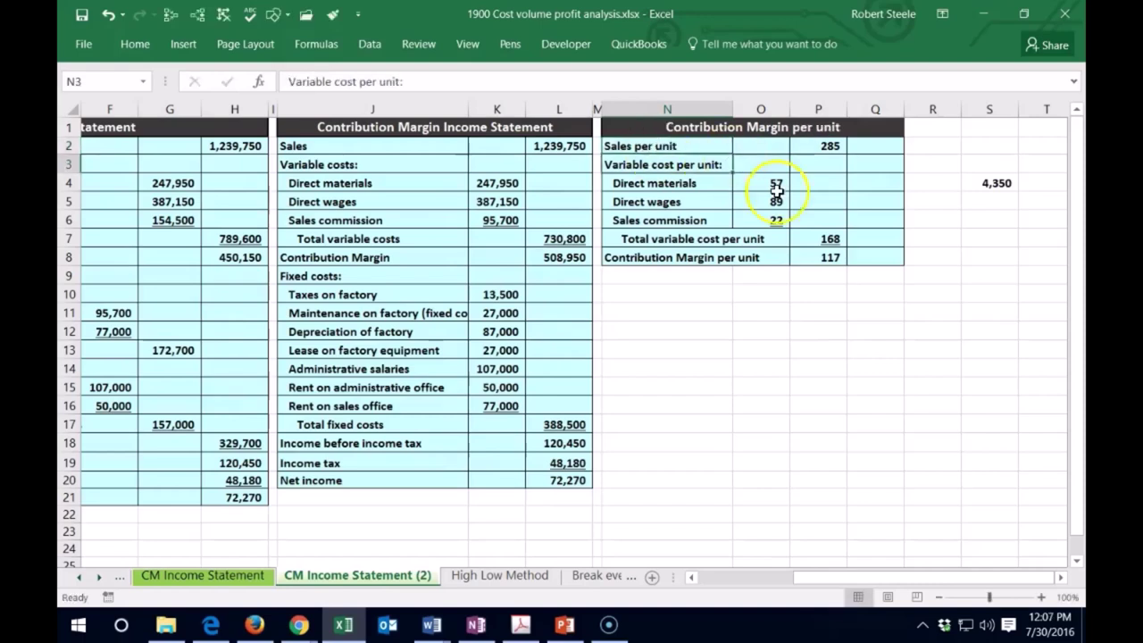
# - Enter the total fixed costs of 388500 in P11 below the contribution margin per unit table
pyautogui.click(825, 257)
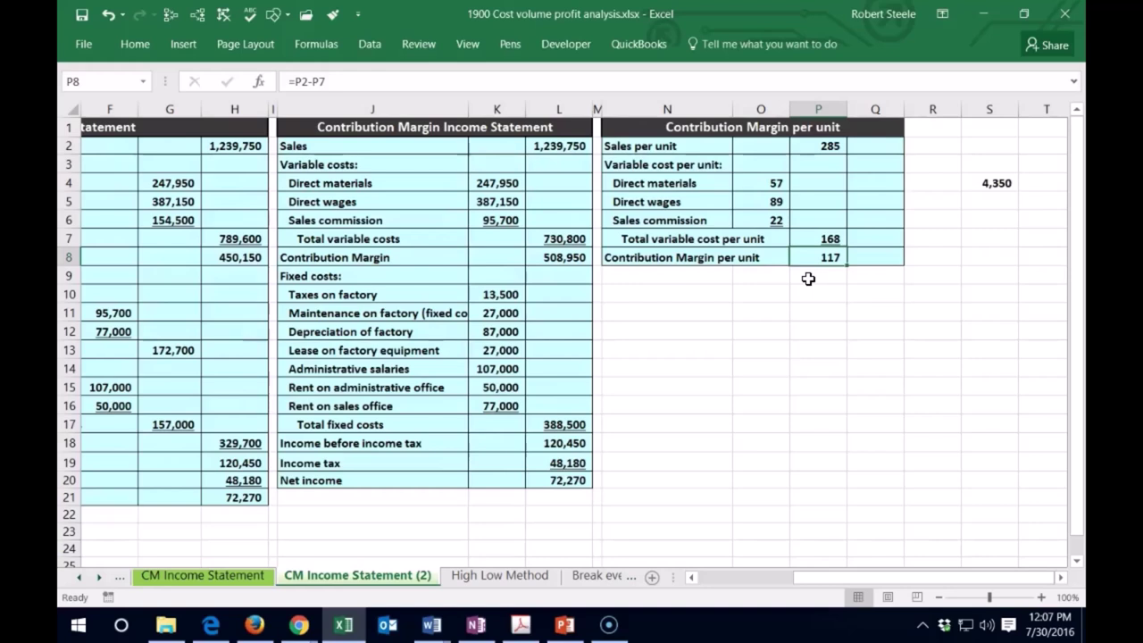
pyautogui.click(568, 425)
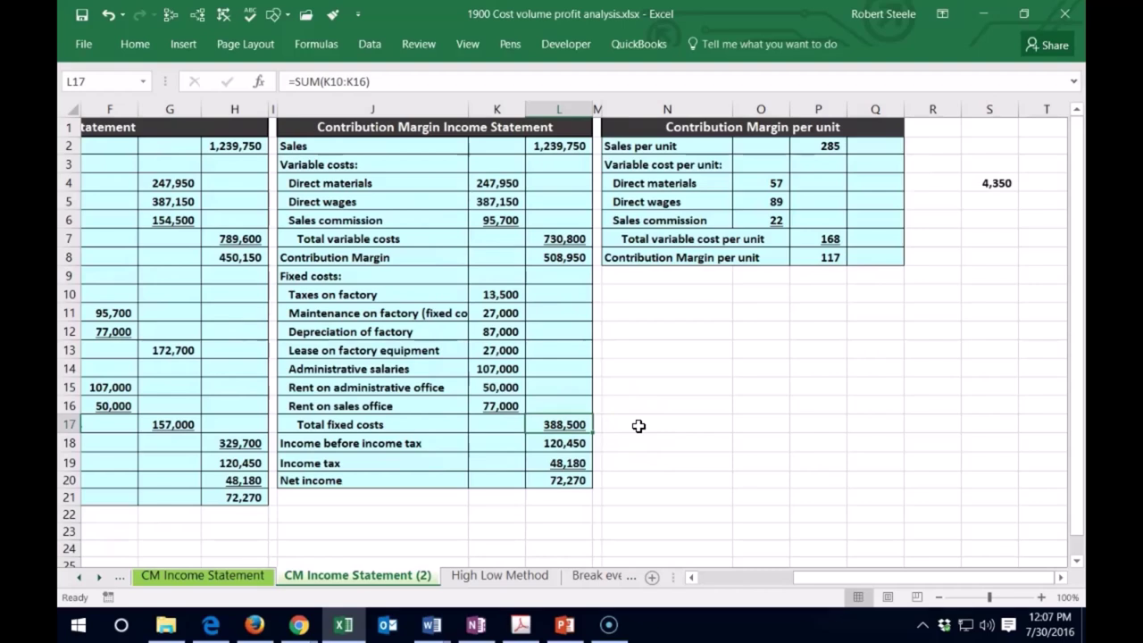
pyautogui.click(810, 312)
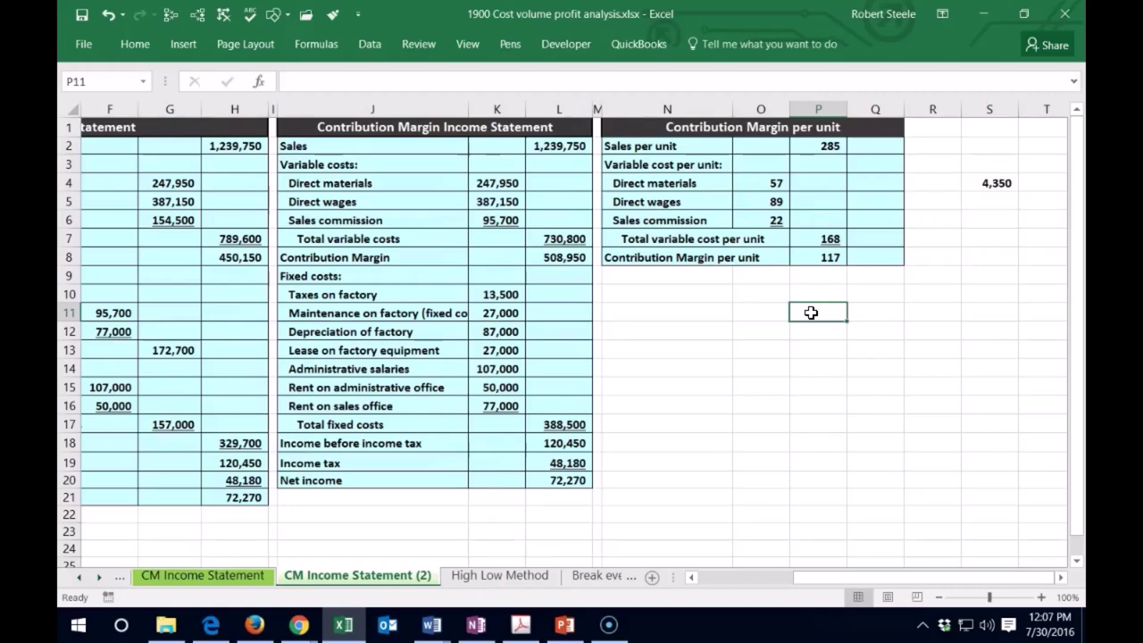
pyautogui.write('388500')
pyautogui.press('Return')
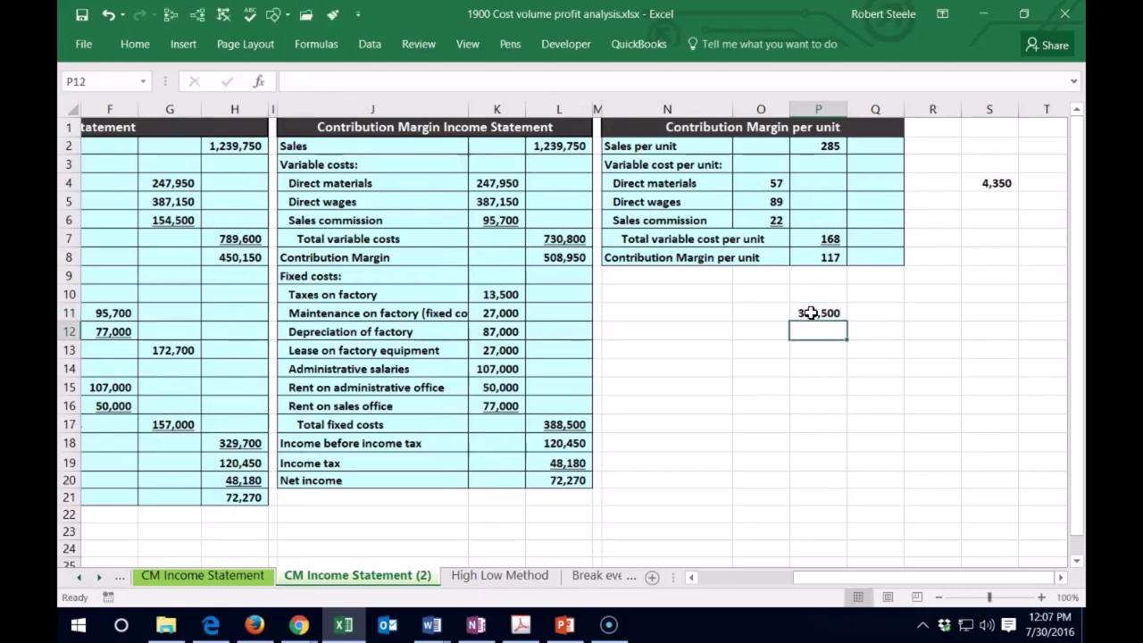
# - Link P12 to the contribution margin per unit in P8
pyautogui.write('=')
pyautogui.press('Up')
pyautogui.press('Up')
pyautogui.press('Up')
pyautogui.press('Up')
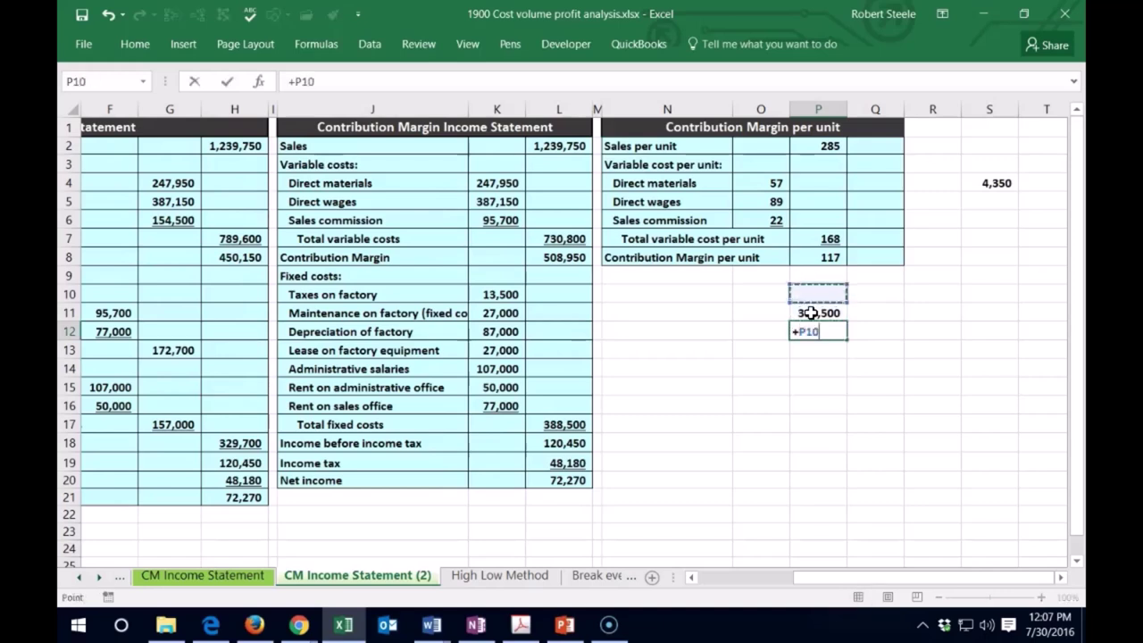
pyautogui.press('Return')
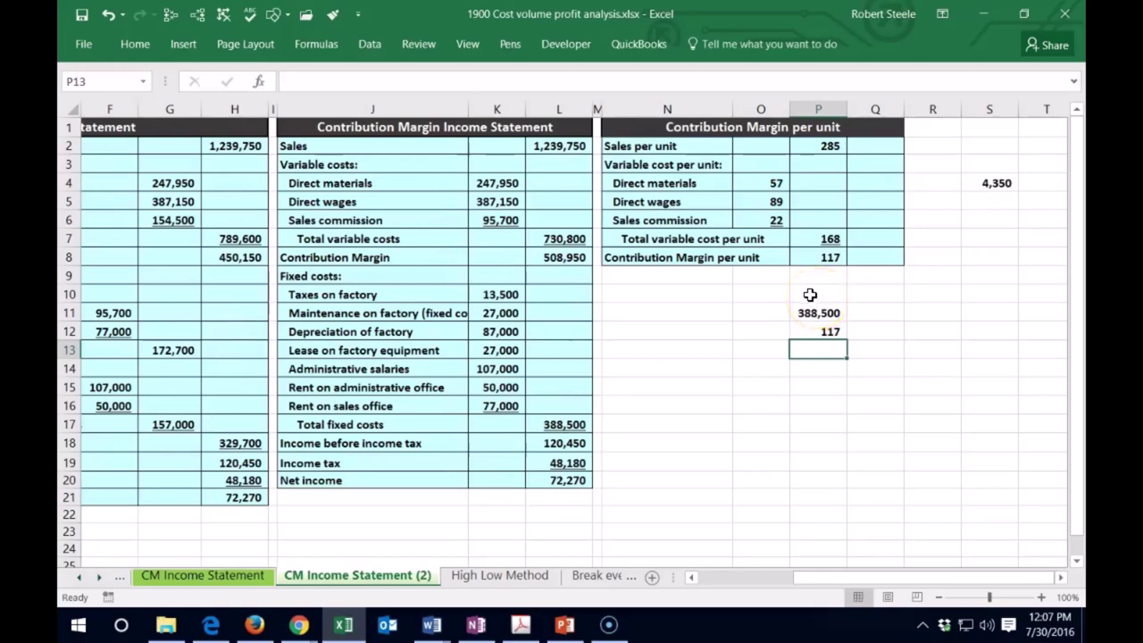
# - Calculate the break-even units in P13 by dividing the fixed costs in P11 by the contribution margin per unit in P12
pyautogui.write('=')
pyautogui.press('Up')
pyautogui.press('Up')
pyautogui.write('/')
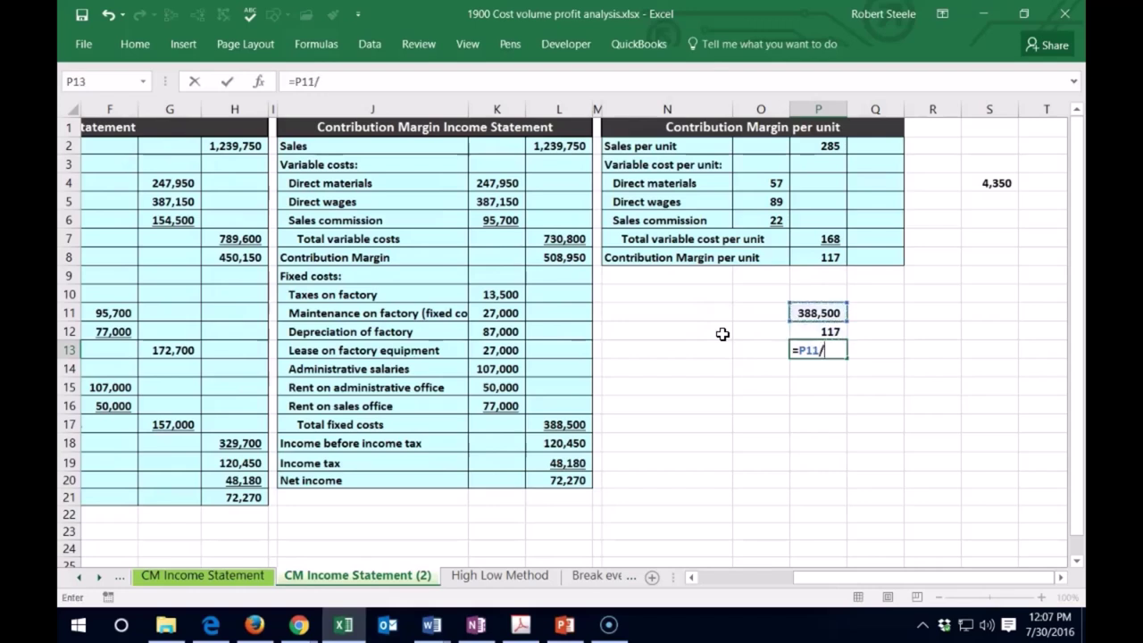
pyautogui.press('Up')
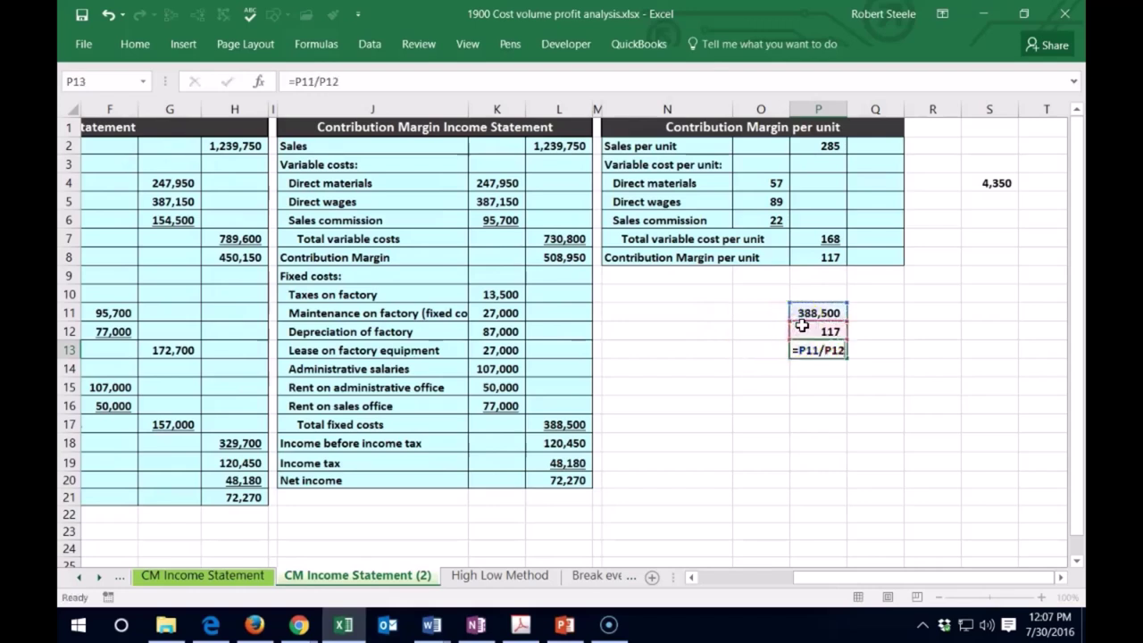
pyautogui.press('Return')
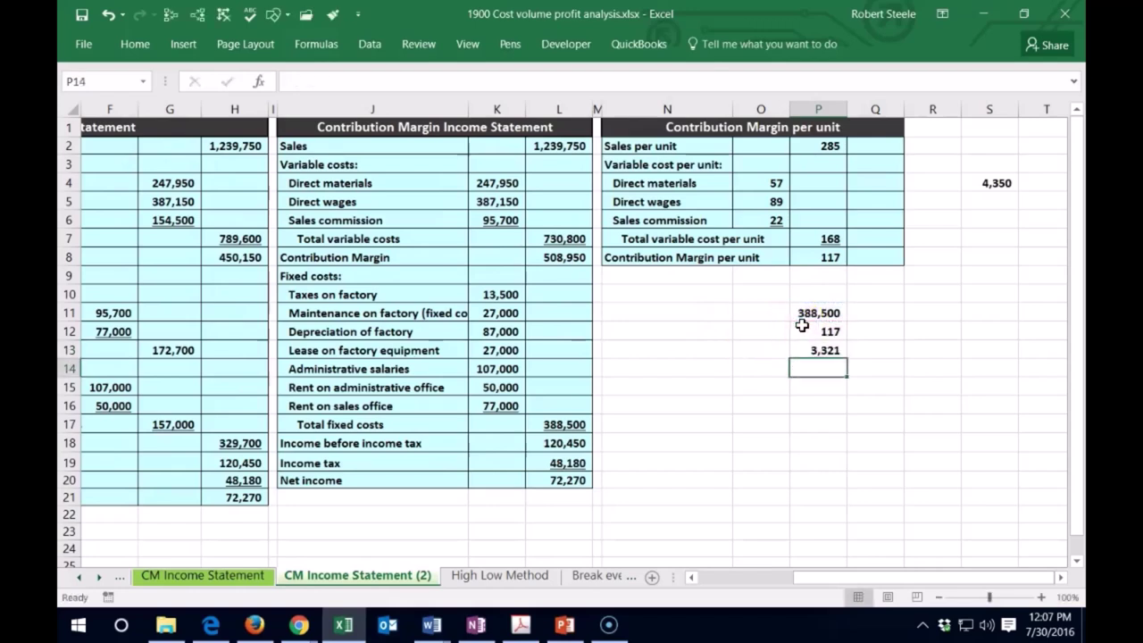
pyautogui.click(869, 238)
pyautogui.click(764, 297)
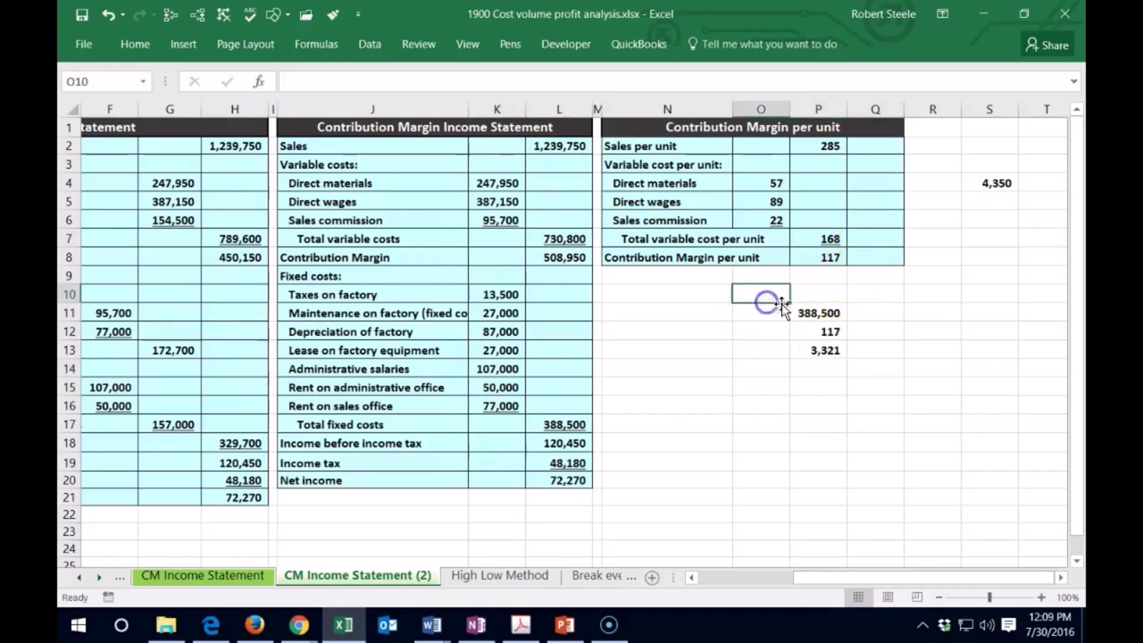
# - Calculate the contribution margin ratio in Q8 as contribution margin per unit in P8 divided by sales per unit in P2
pyautogui.click(873, 260)
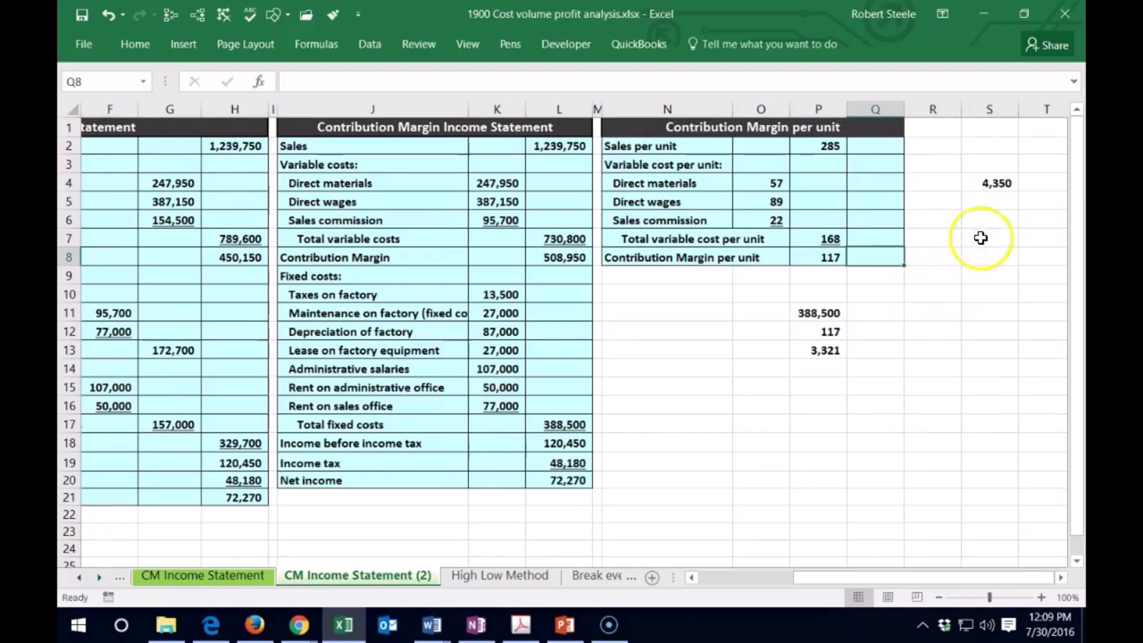
pyautogui.write('=')
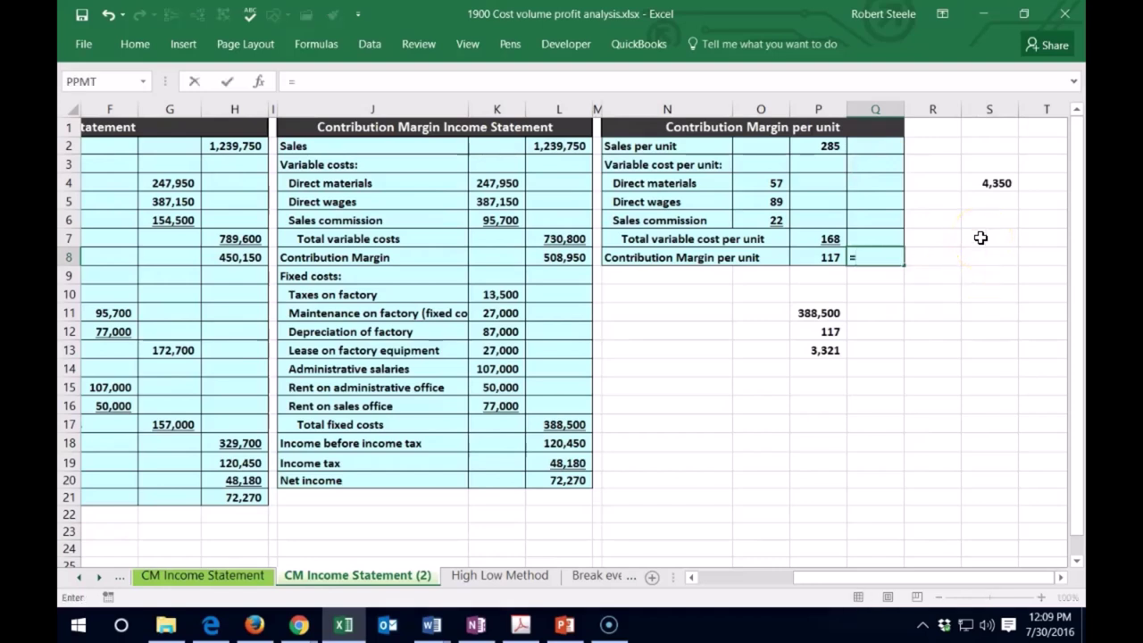
pyautogui.click(831, 256)
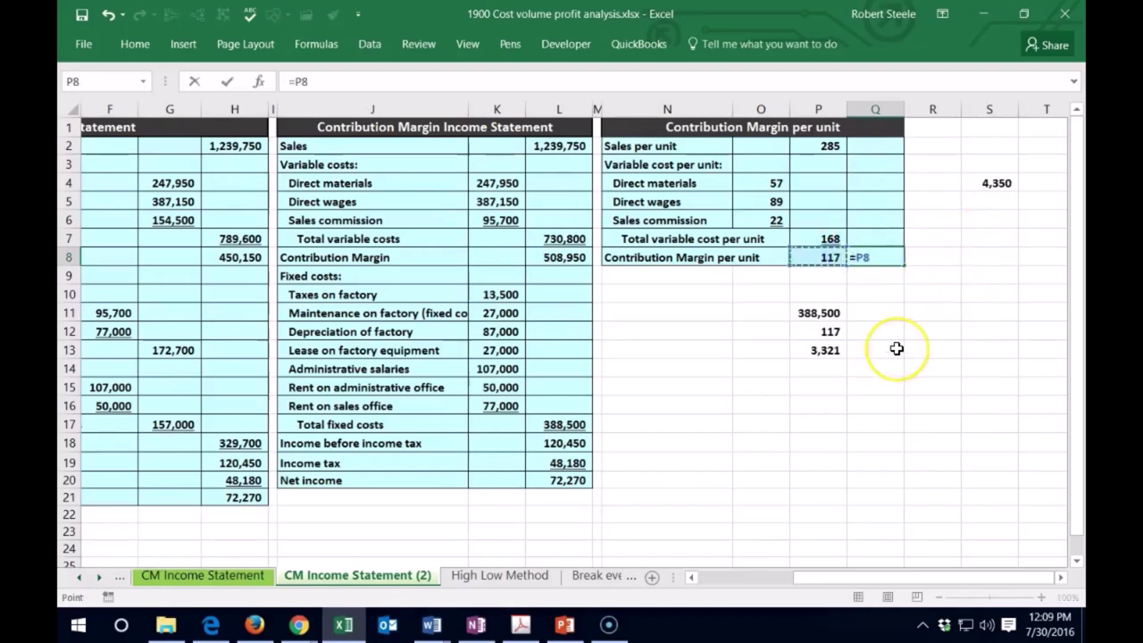
pyautogui.write('/')
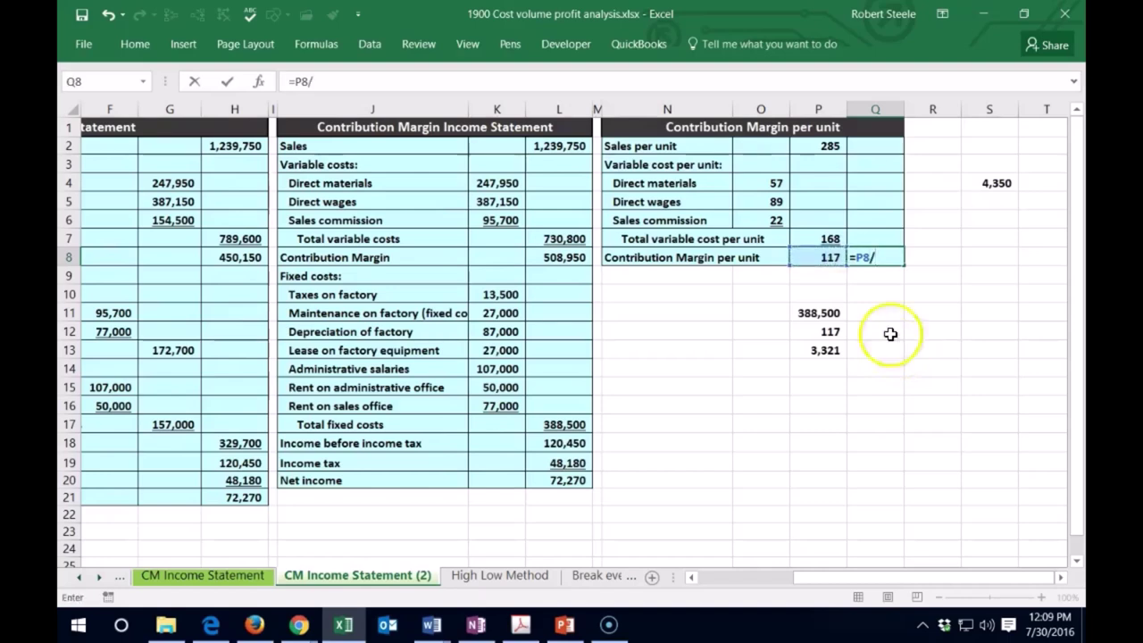
pyautogui.click(822, 149)
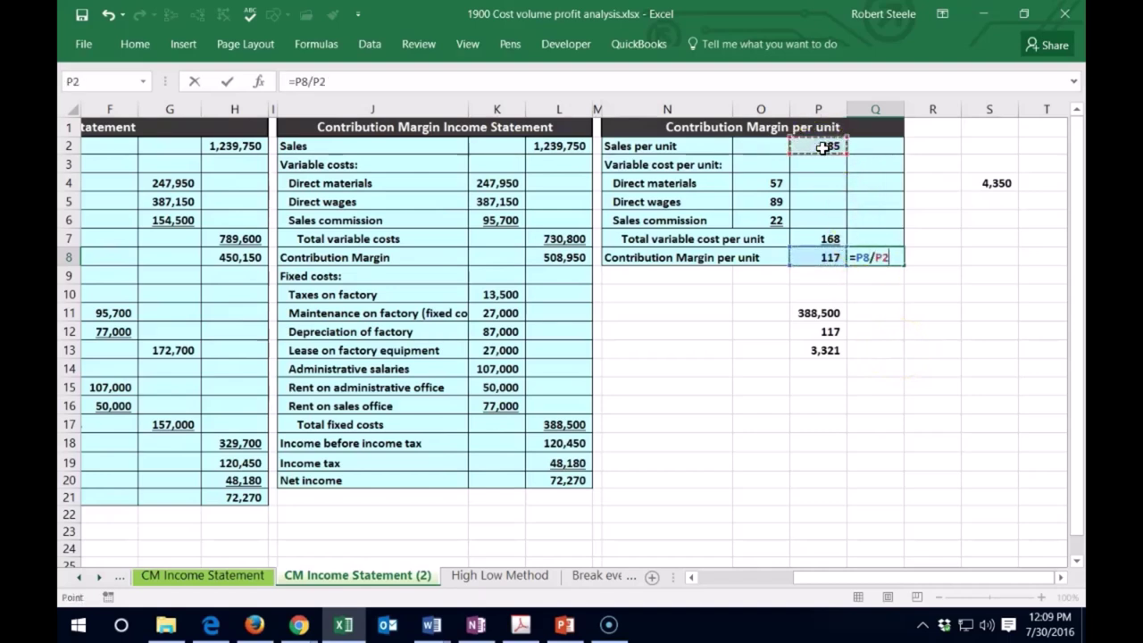
pyautogui.hotkey('ctrl', 'Return')
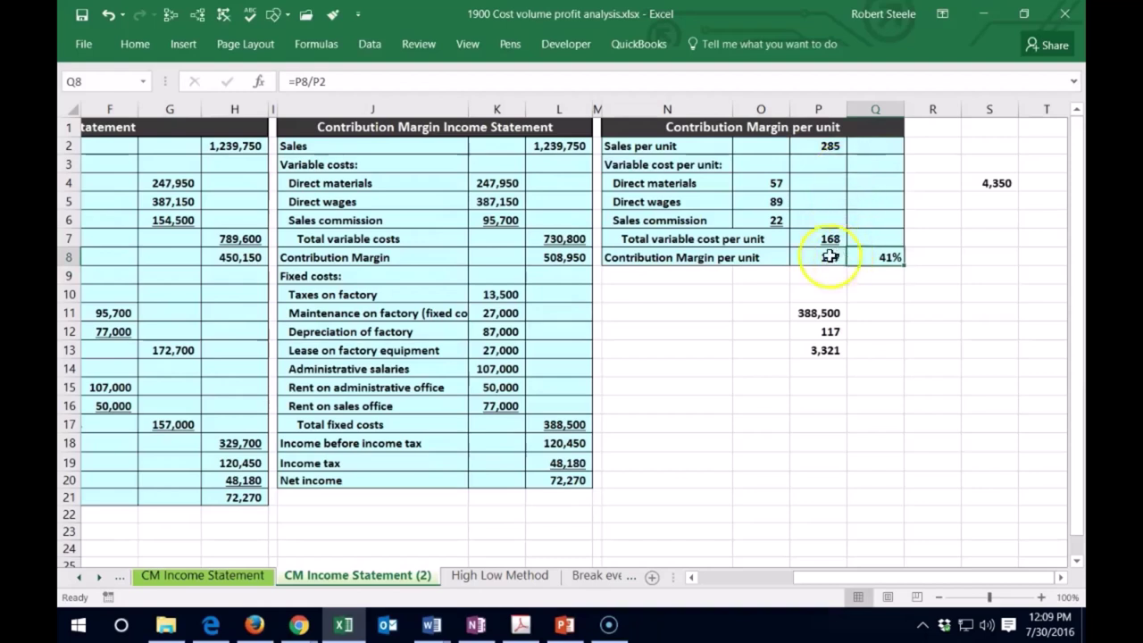
pyautogui.click(135, 43)
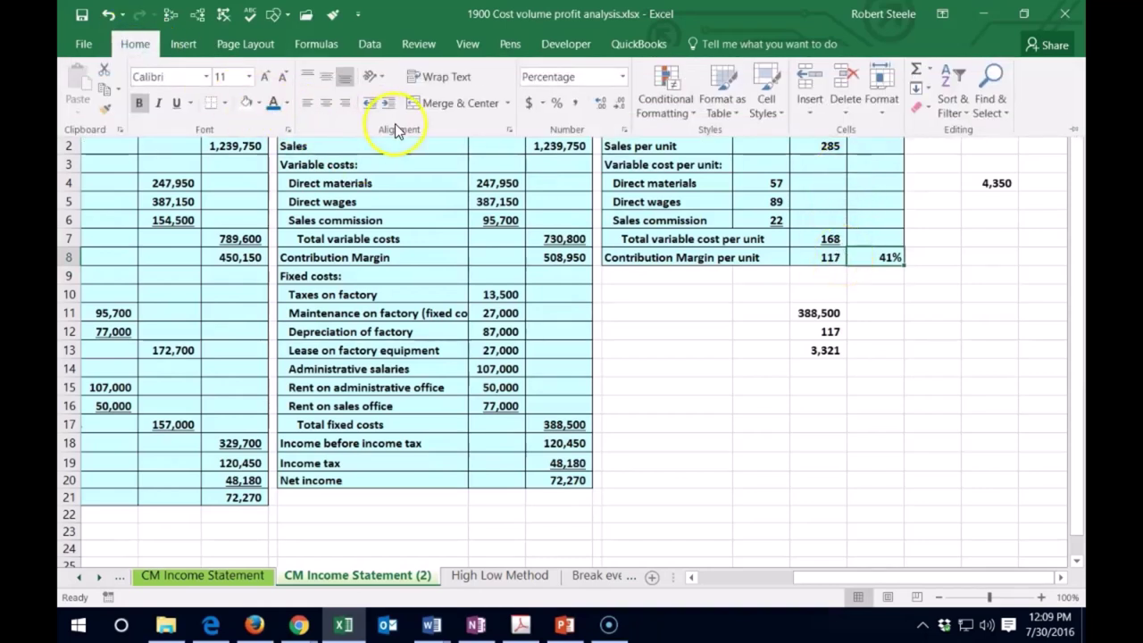
pyautogui.click(862, 261)
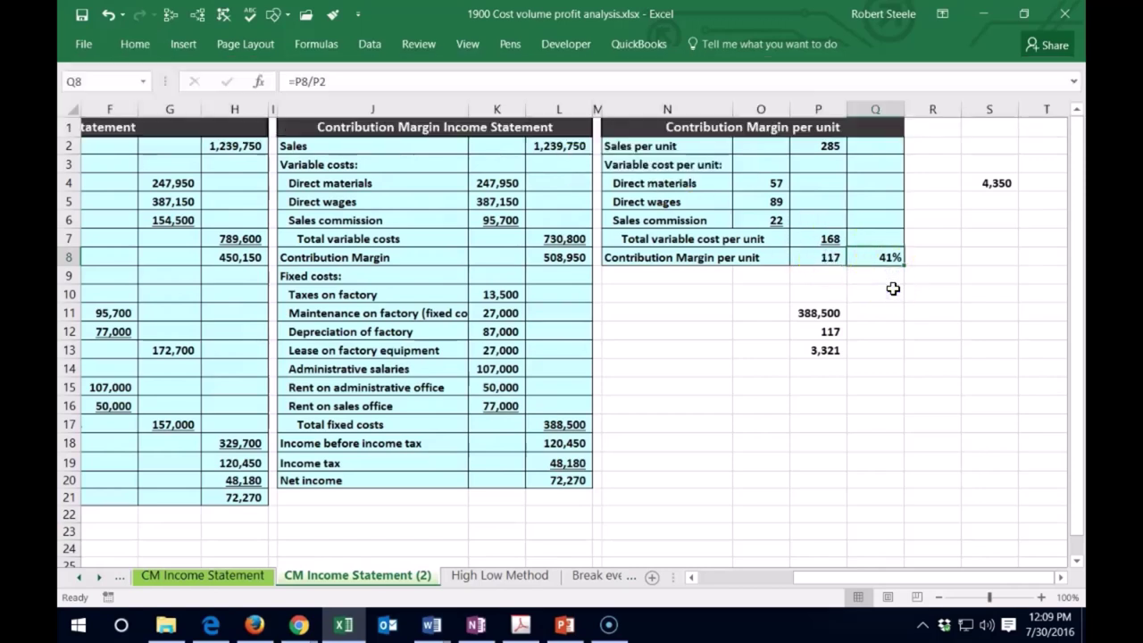
pyautogui.click(890, 276)
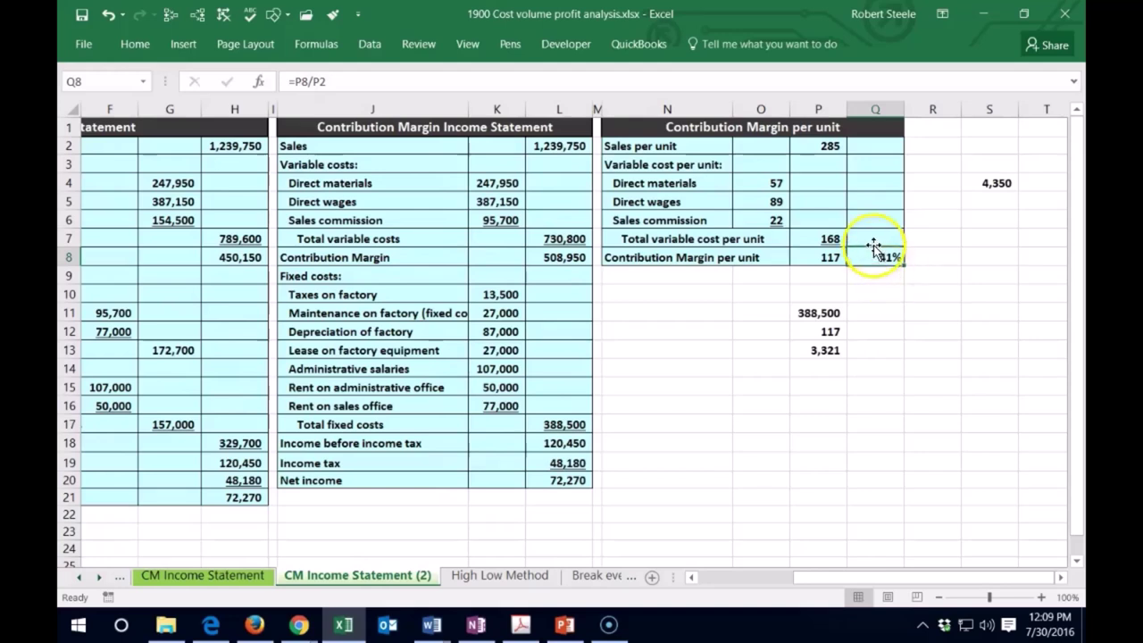
pyautogui.click(880, 287)
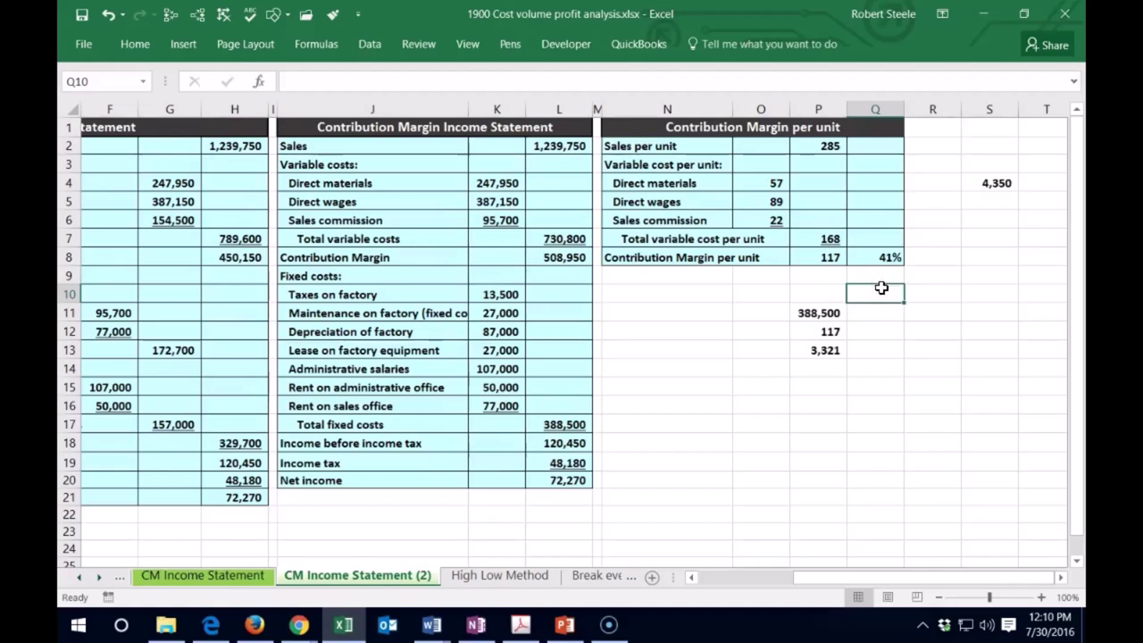
# - Calculate the variable cost ratio in Q7 as P7 divided by P2, and check it together with the ratio in Q8
pyautogui.click(868, 239)
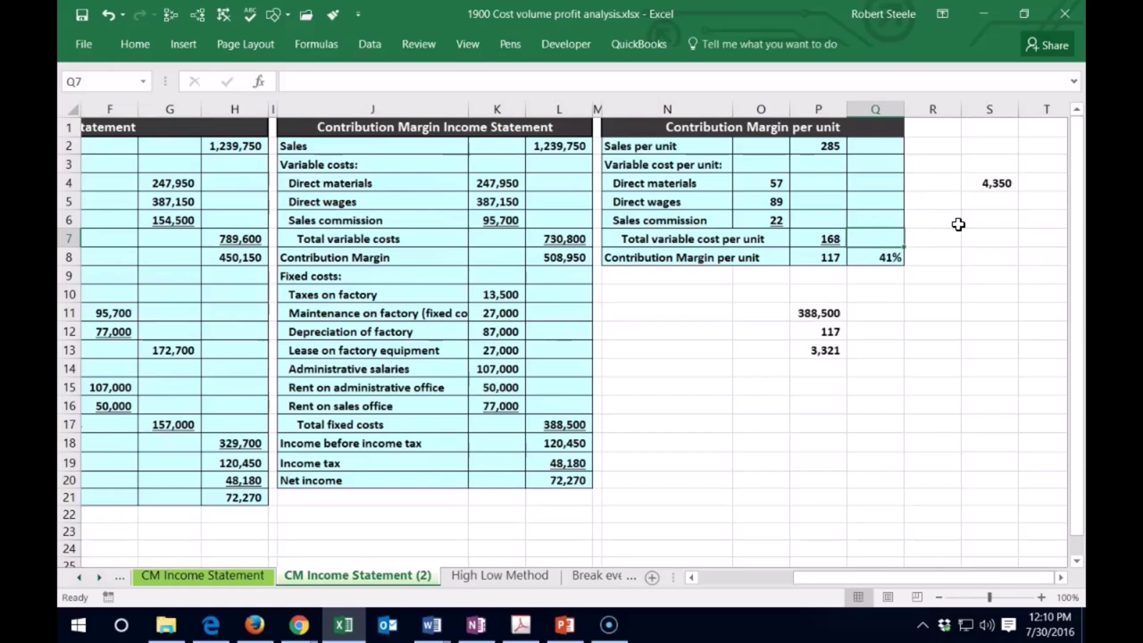
pyautogui.write('=')
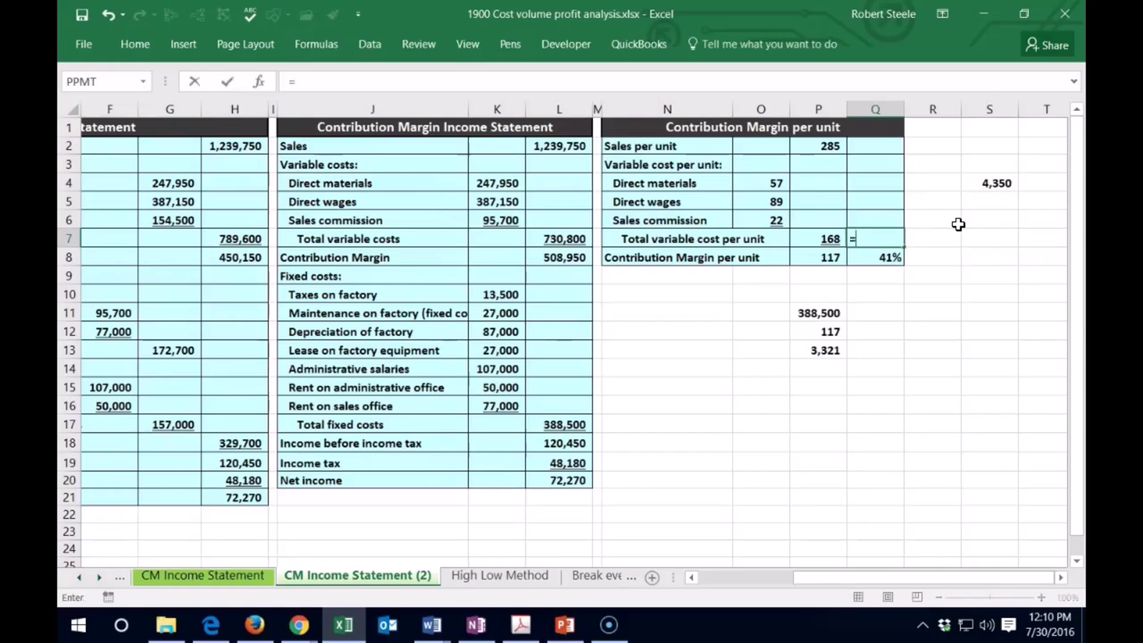
pyautogui.click(816, 238)
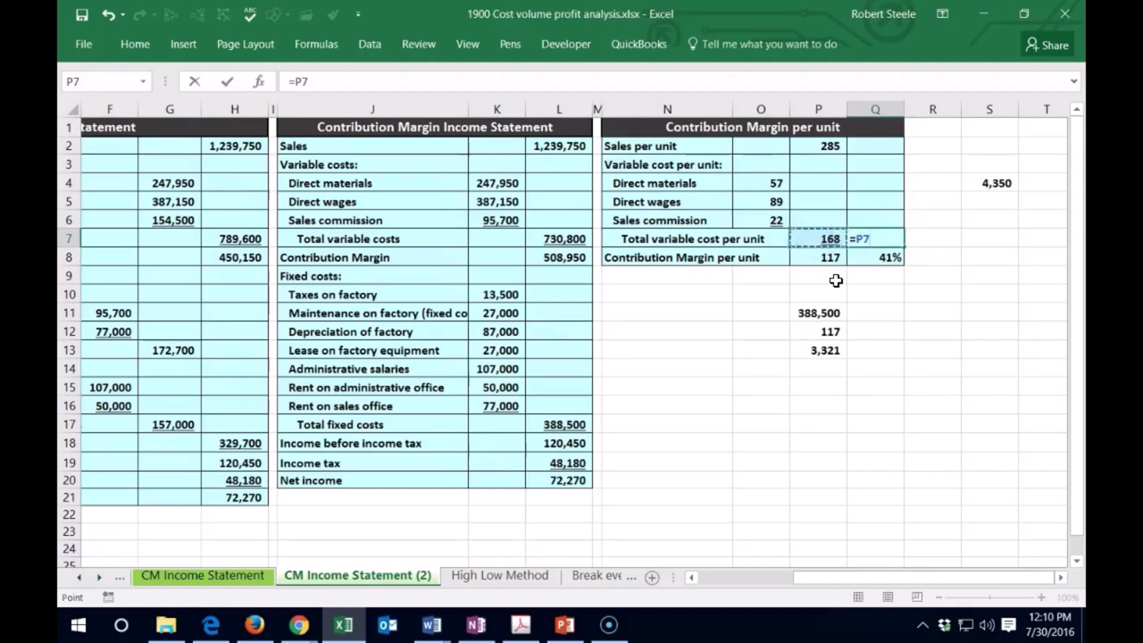
pyautogui.write('/')
pyautogui.click(823, 145)
pyautogui.press('Return')
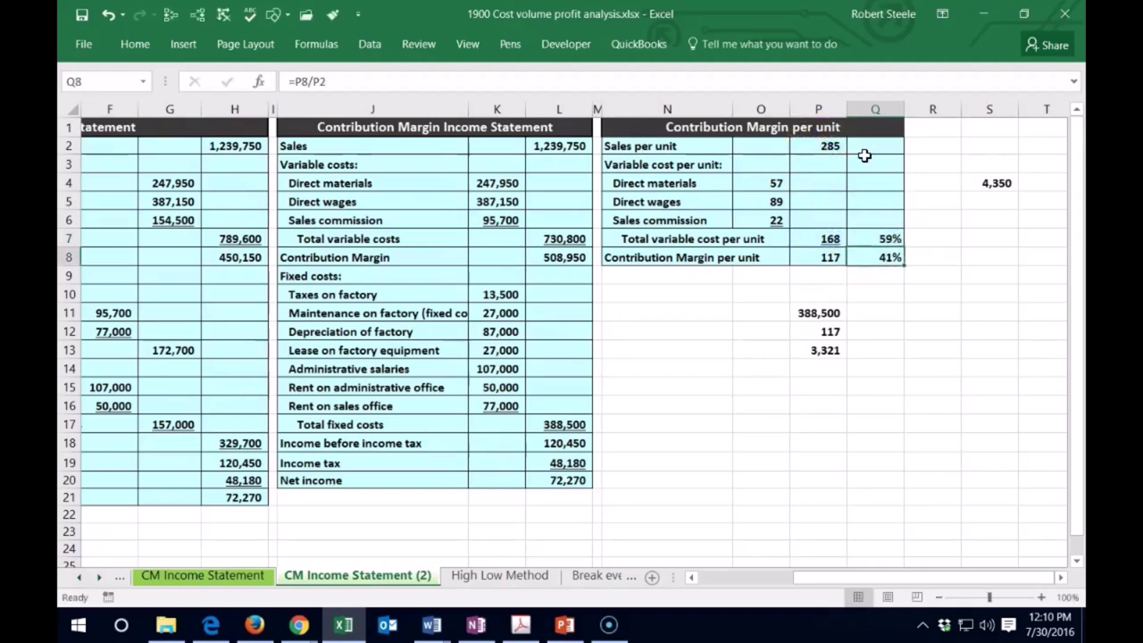
pyautogui.moveTo(884, 242); pyautogui.dragTo(876, 259)
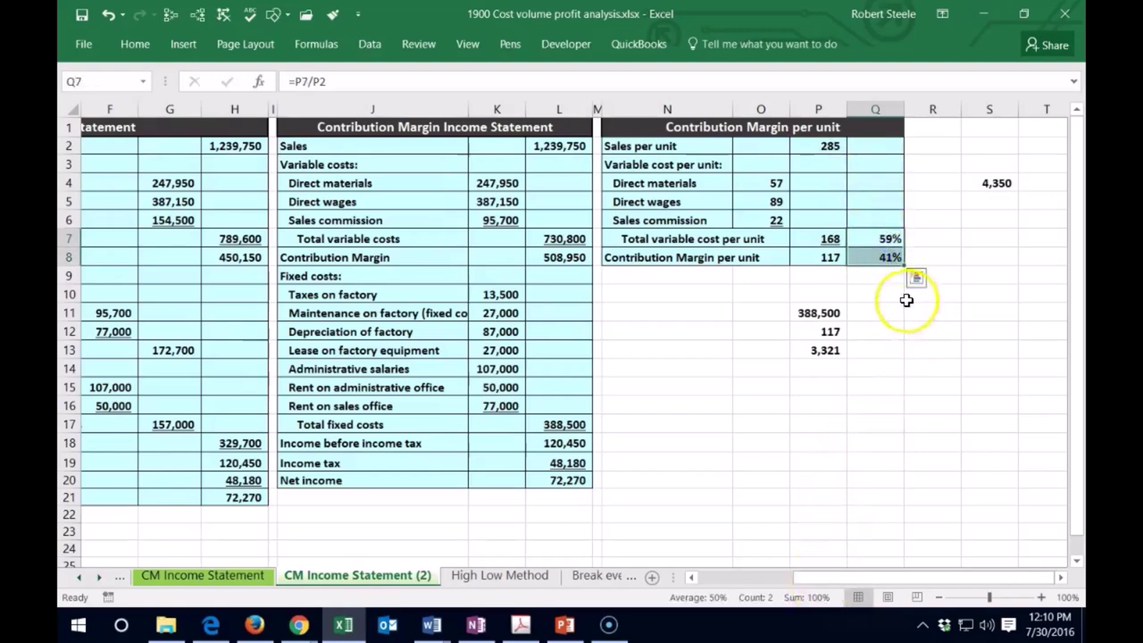
pyautogui.click(903, 293)
pyautogui.click(918, 236)
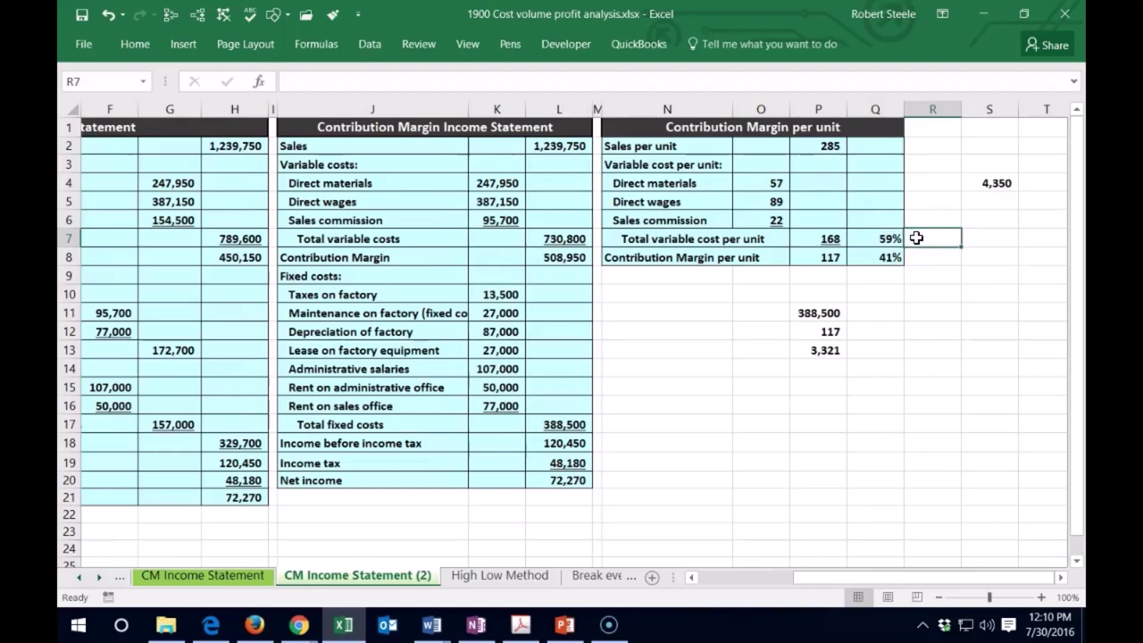
pyautogui.click(918, 255)
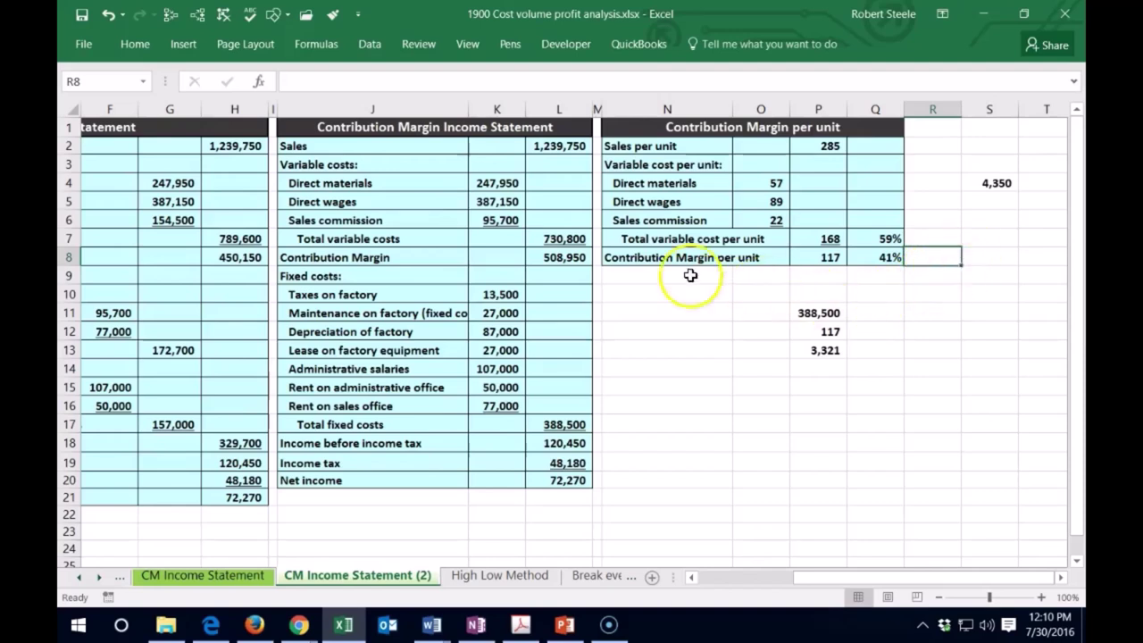
# - Calculate the overall contribution margin ratio in N10 by dividing the contribution margin in L8 by sales in L2
pyautogui.click(570, 258)
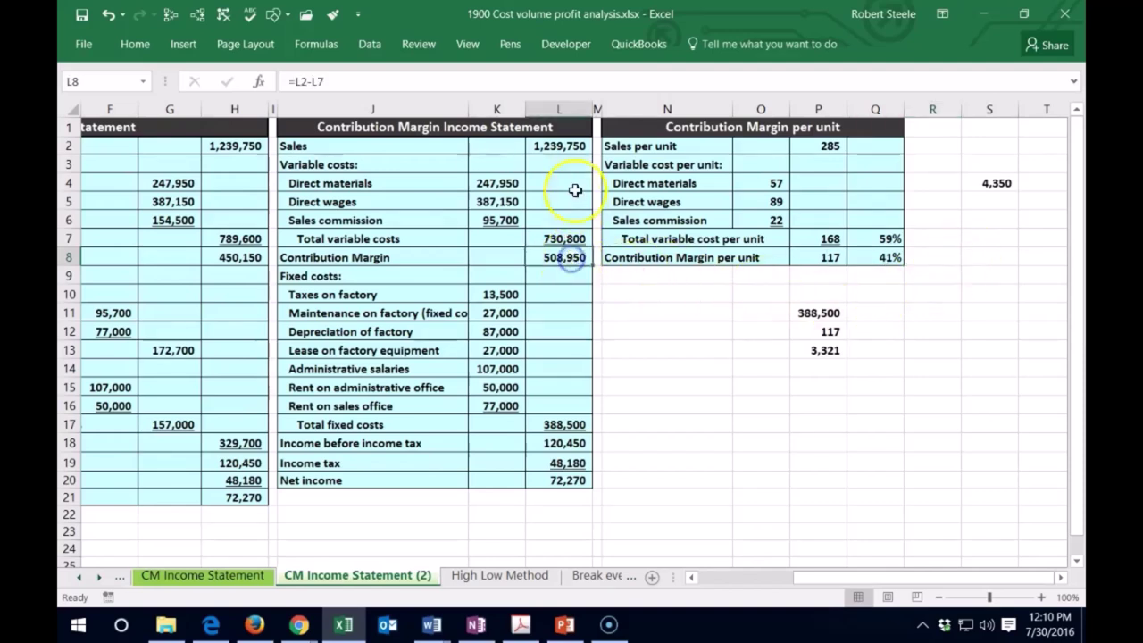
pyautogui.click(560, 146)
pyautogui.click(561, 256)
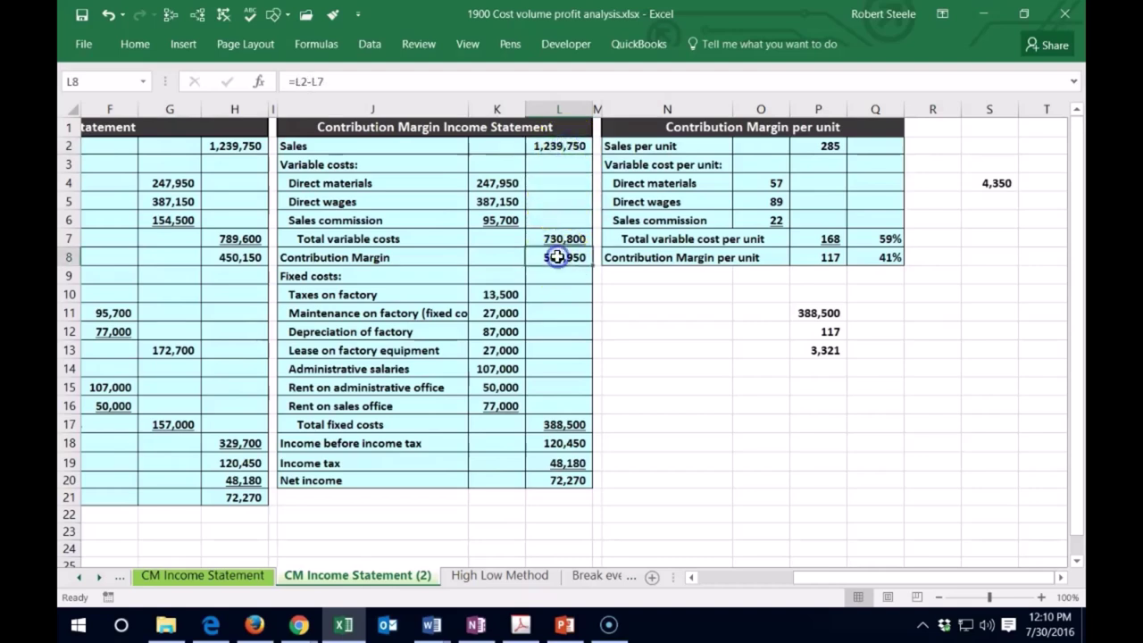
pyautogui.click(632, 295)
pyautogui.write('=')
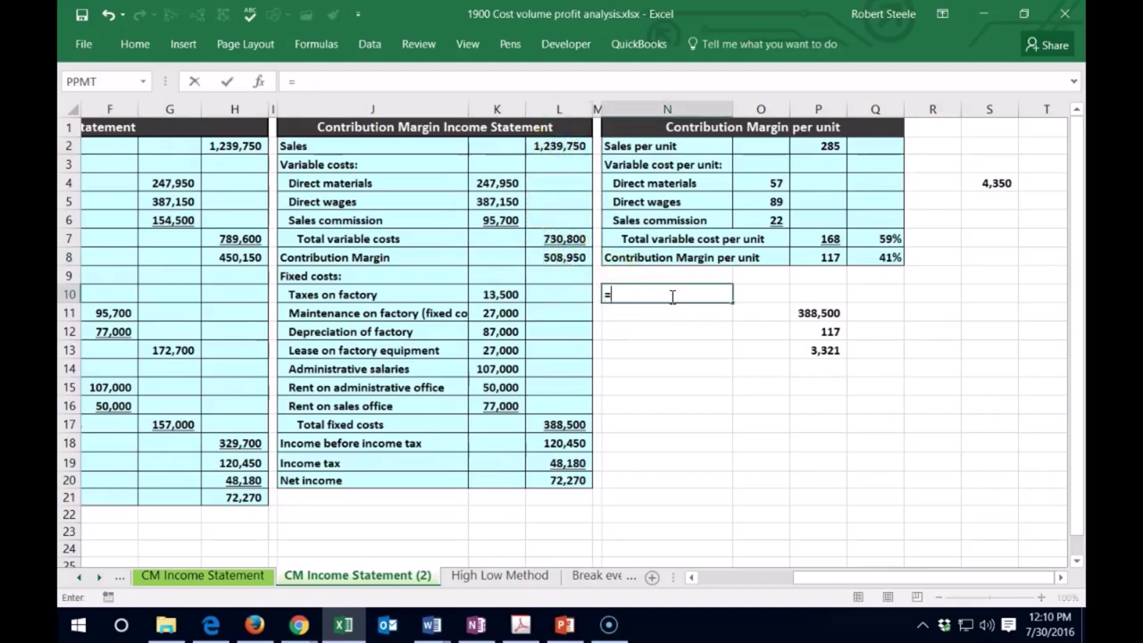
pyautogui.click(561, 258)
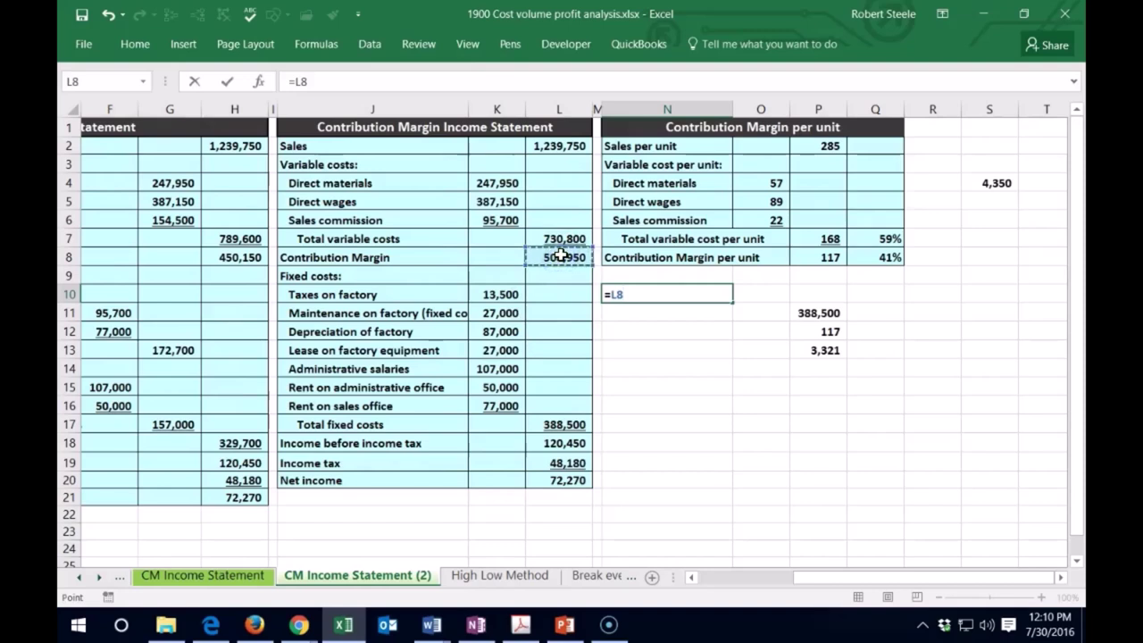
pyautogui.write('/')
pyautogui.click(565, 145)
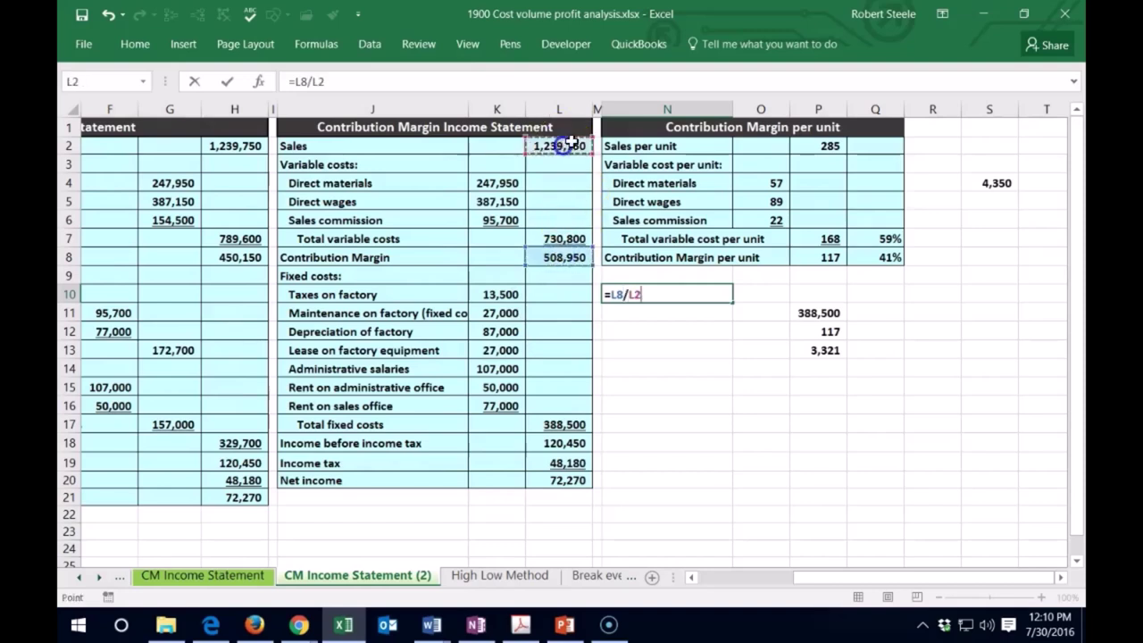
pyautogui.press('Return')
pyautogui.press('Up')
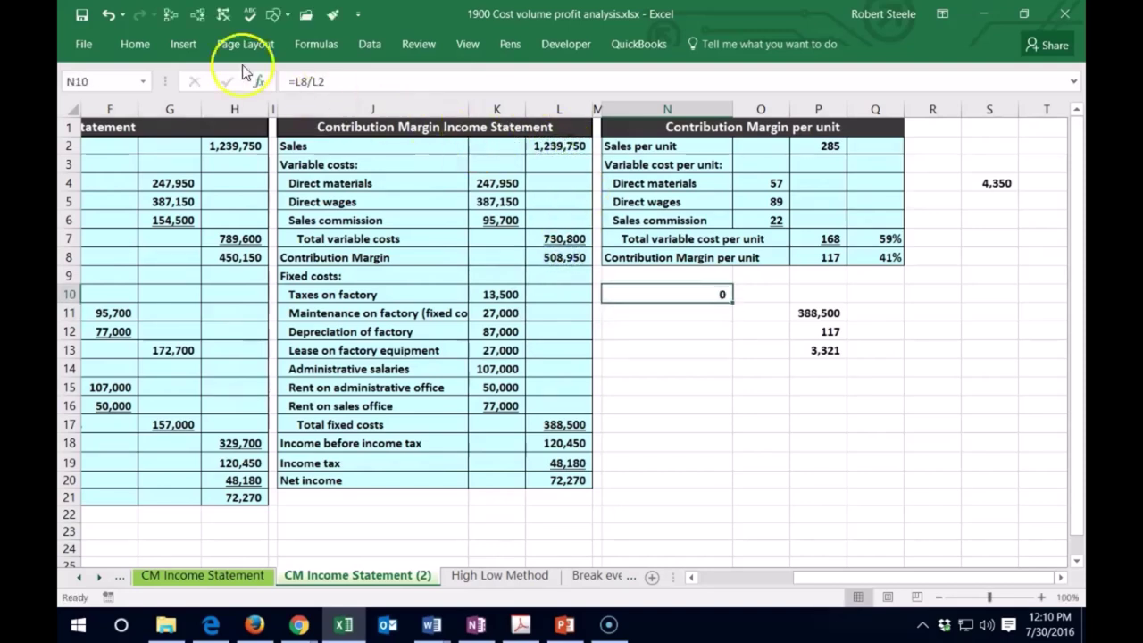
# - Format the ratio in N10 as a percentage and compare it with the per-unit ratio in Q8
pyautogui.click(135, 44)
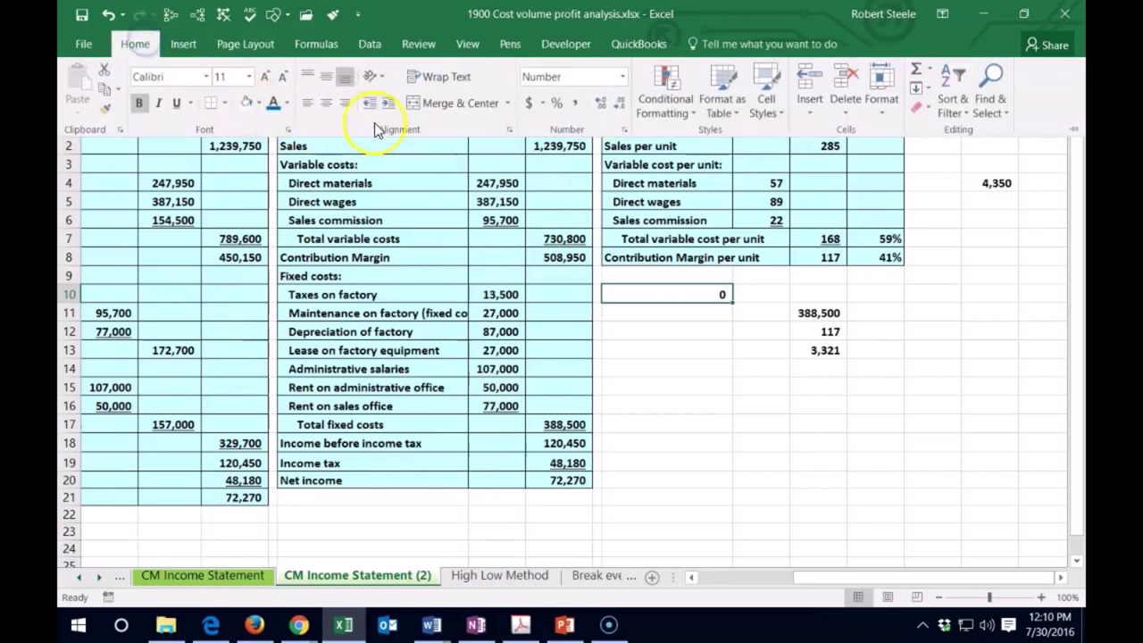
pyautogui.click(556, 103)
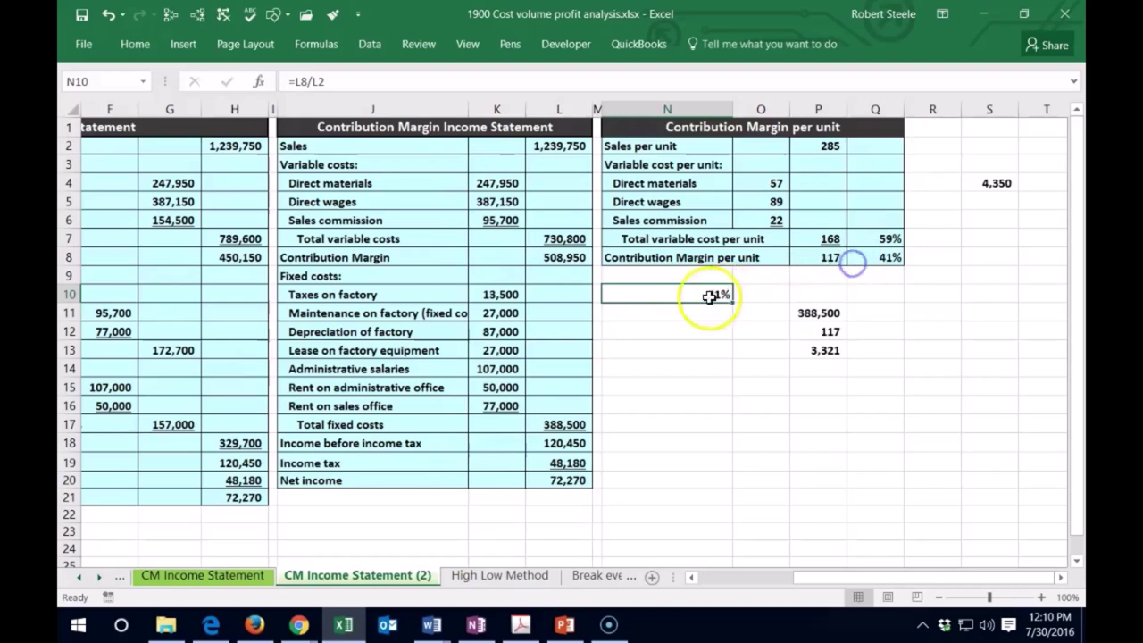
pyautogui.click(873, 256)
pyautogui.click(711, 293)
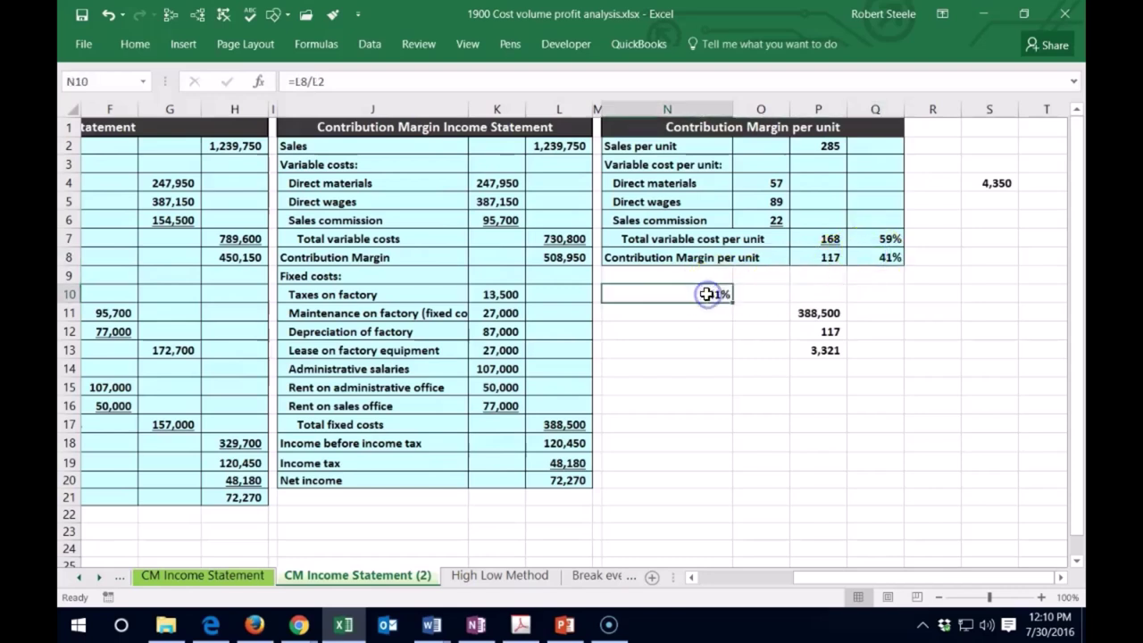